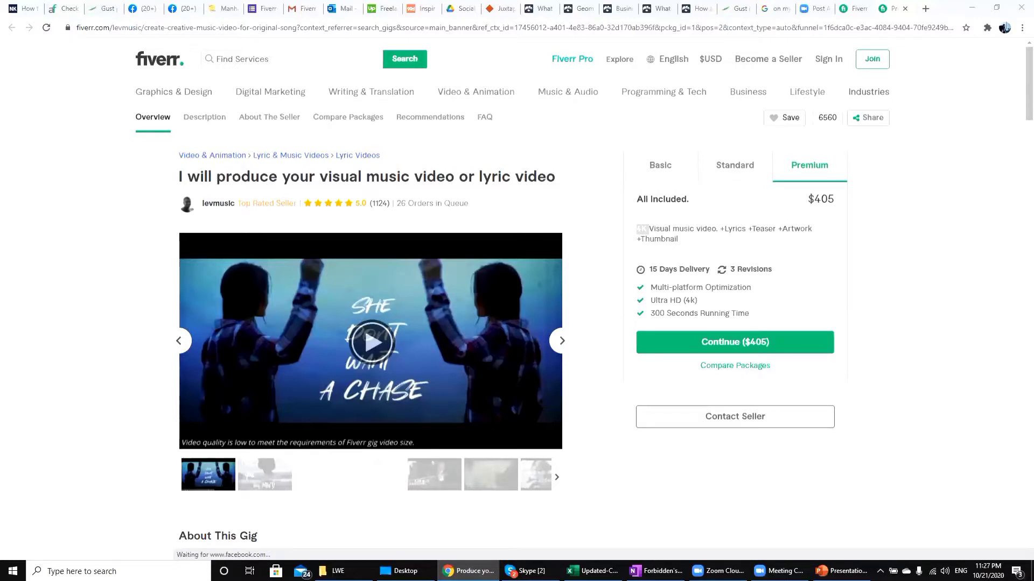
Open the Product-Mockup folder inside LWE and view the bottle and bottle label images
left_click(339, 571)
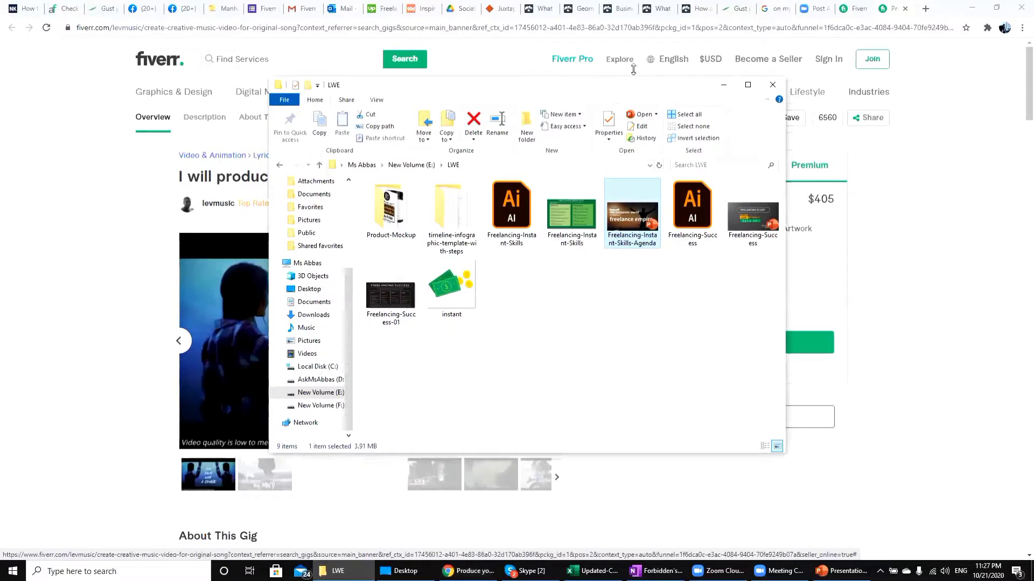
double_click(631, 88)
double_click(128, 127)
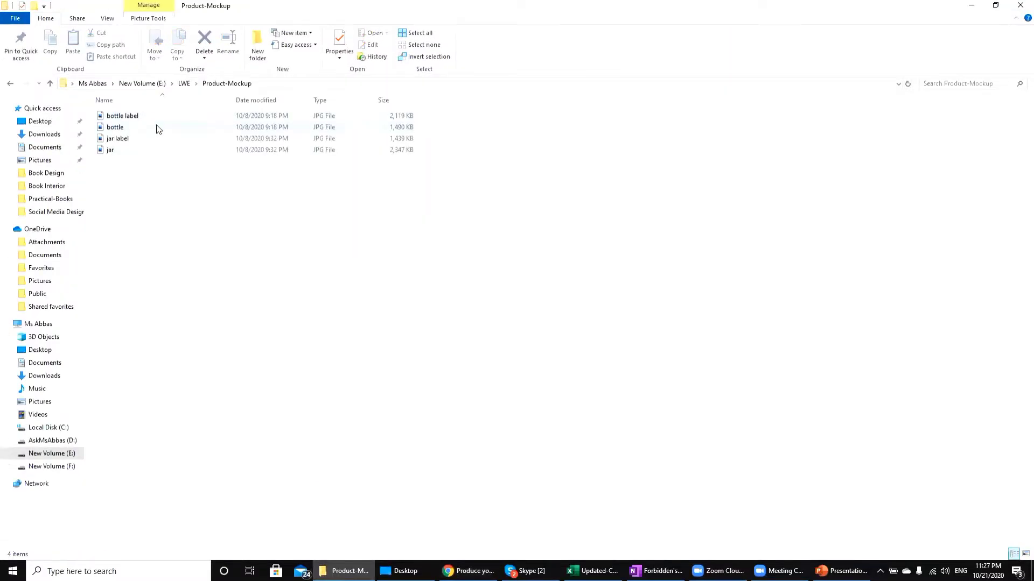
double_click(156, 124)
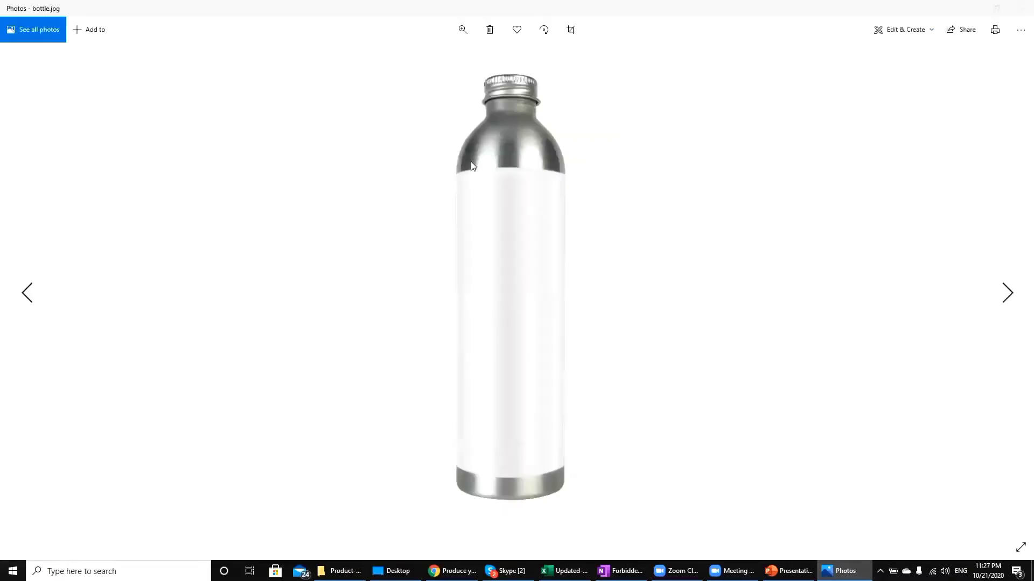
left_click(30, 295)
left_click(37, 302)
left_click(28, 294)
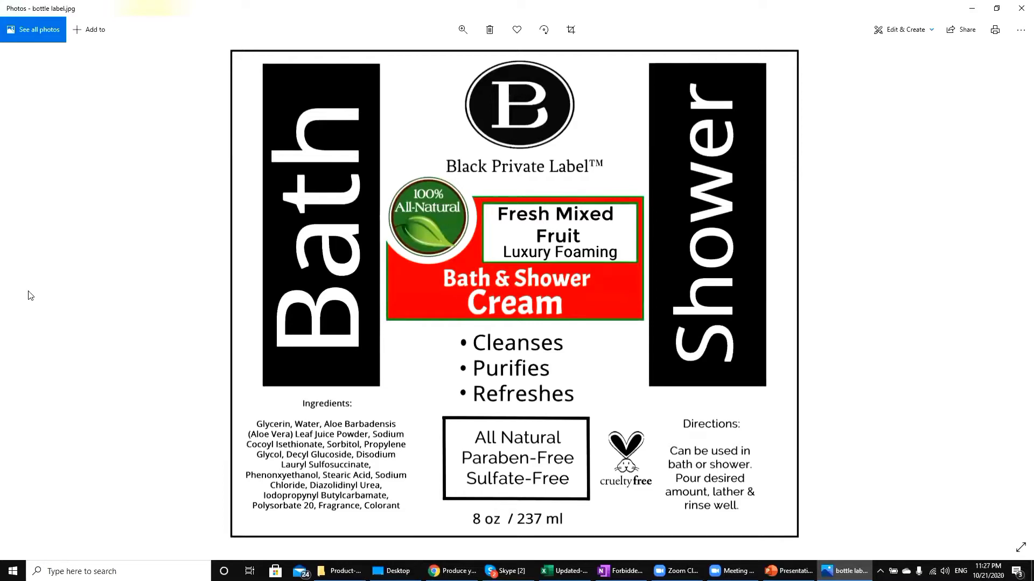
Search Windows for Photoshop and launch Adobe Photoshop 2020
left_click(156, 565)
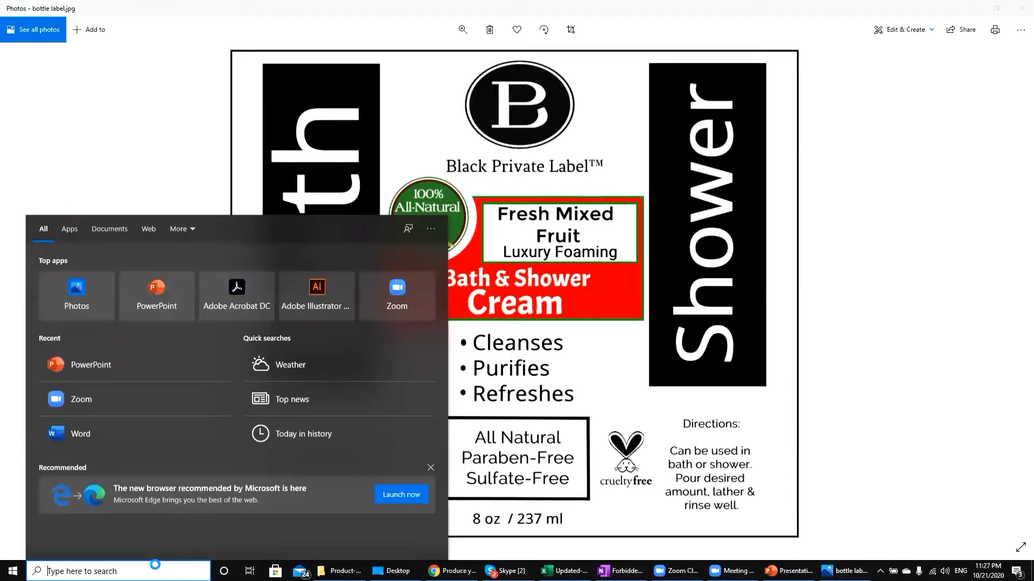
type("po")
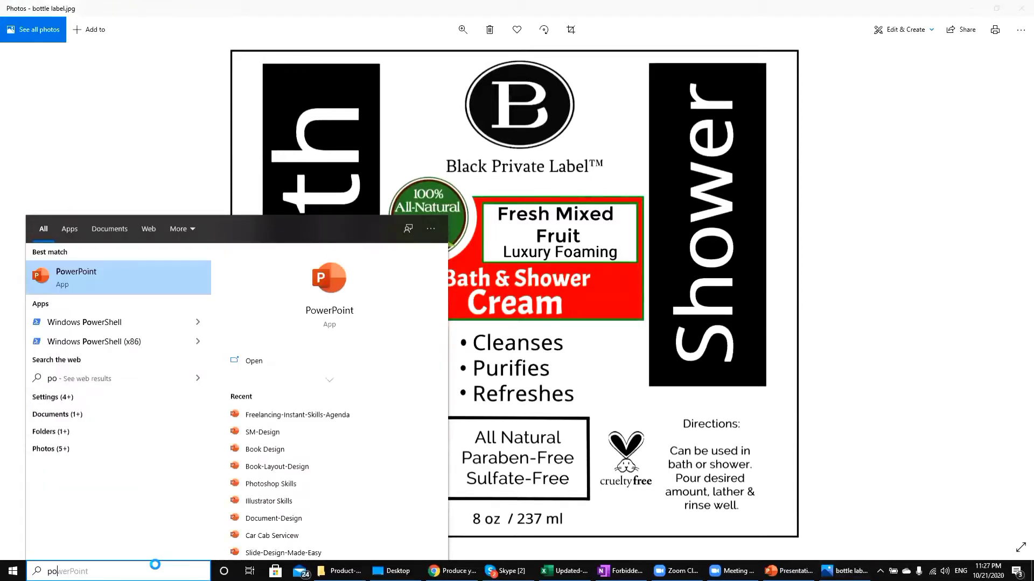
key("BackSpace")
key("BackSpace")
type("ph")
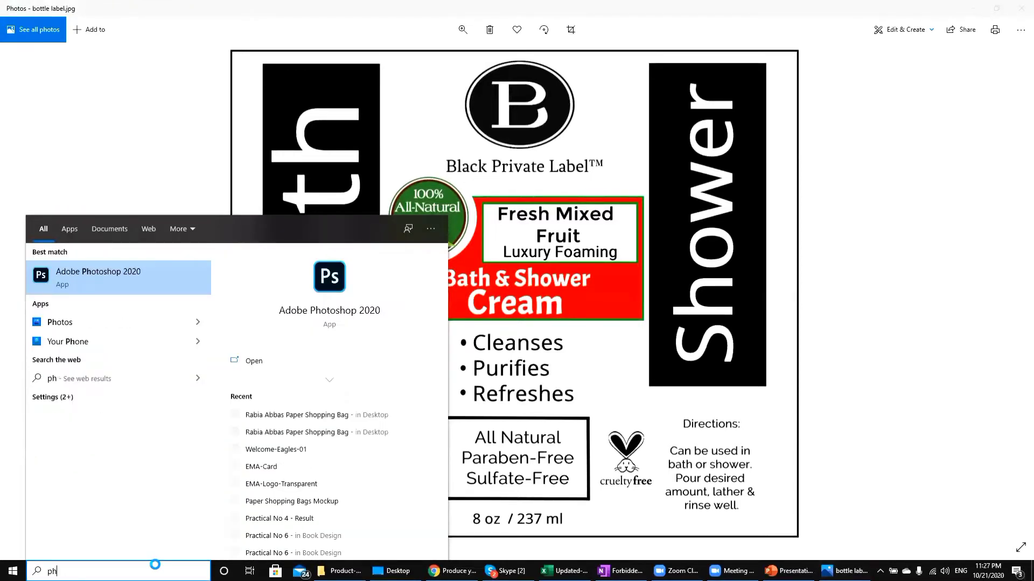
key("Escape")
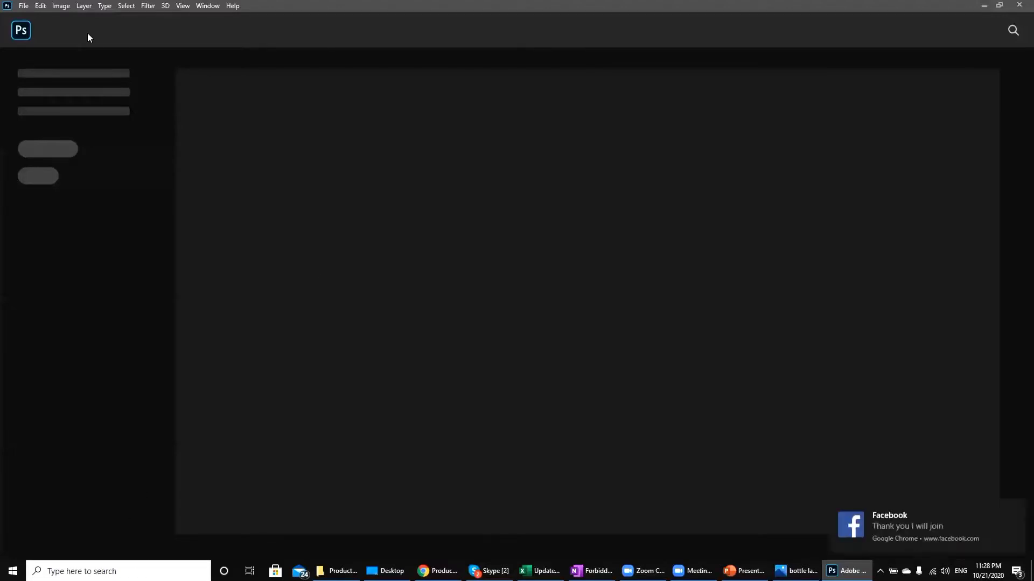
Try to open the bottle image from LWE/Product-Mockup on New Volume (E:) with the Open As command
left_click(25, 5)
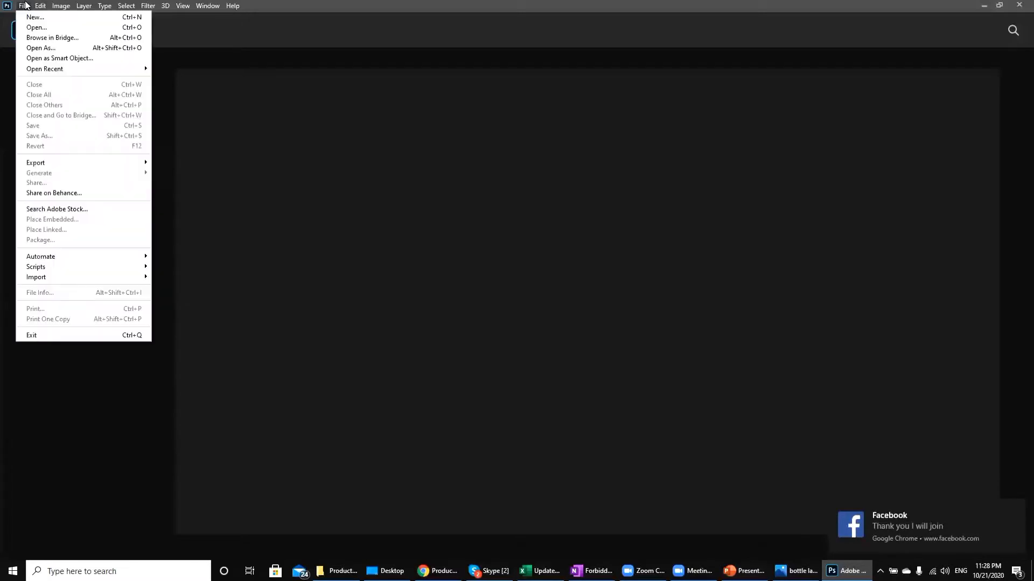
left_click(34, 47)
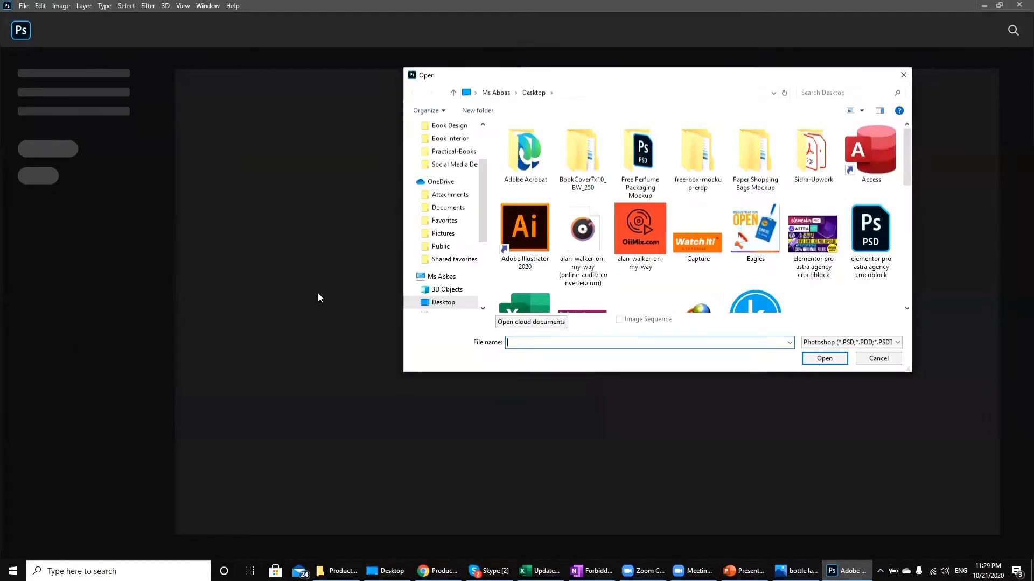
left_click(309, 296)
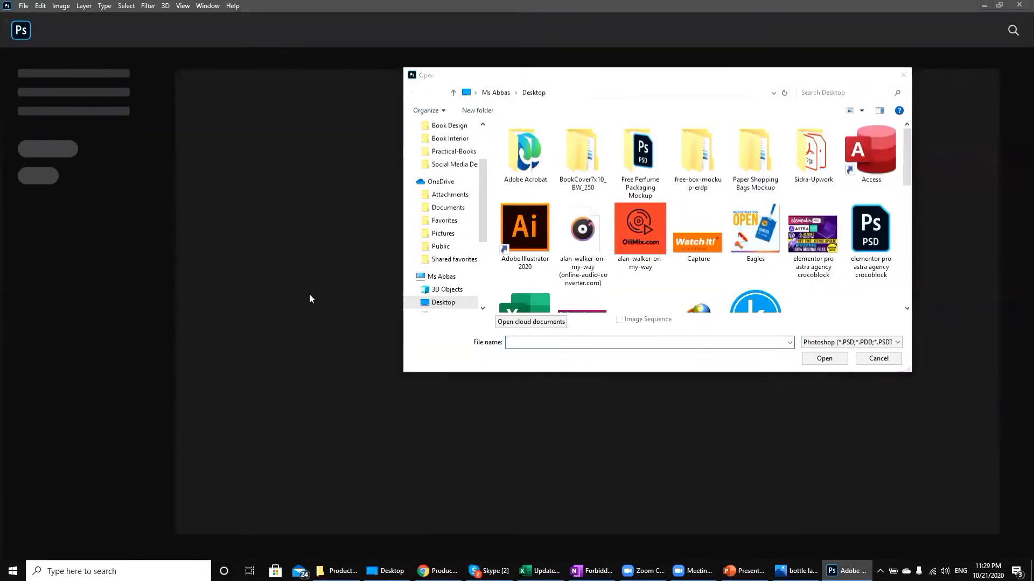
left_click_drag(483, 205, 485, 272)
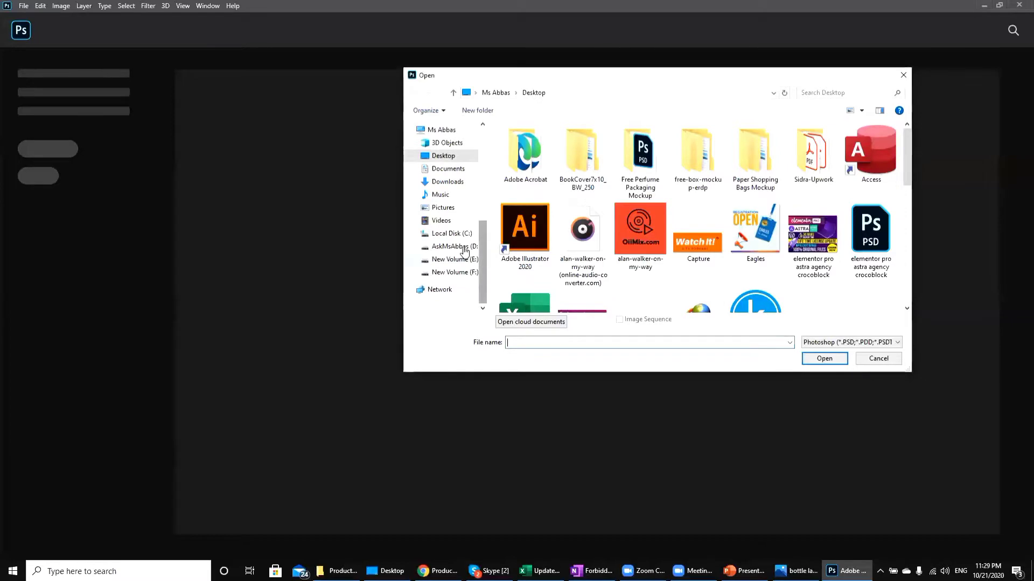
left_click(464, 251)
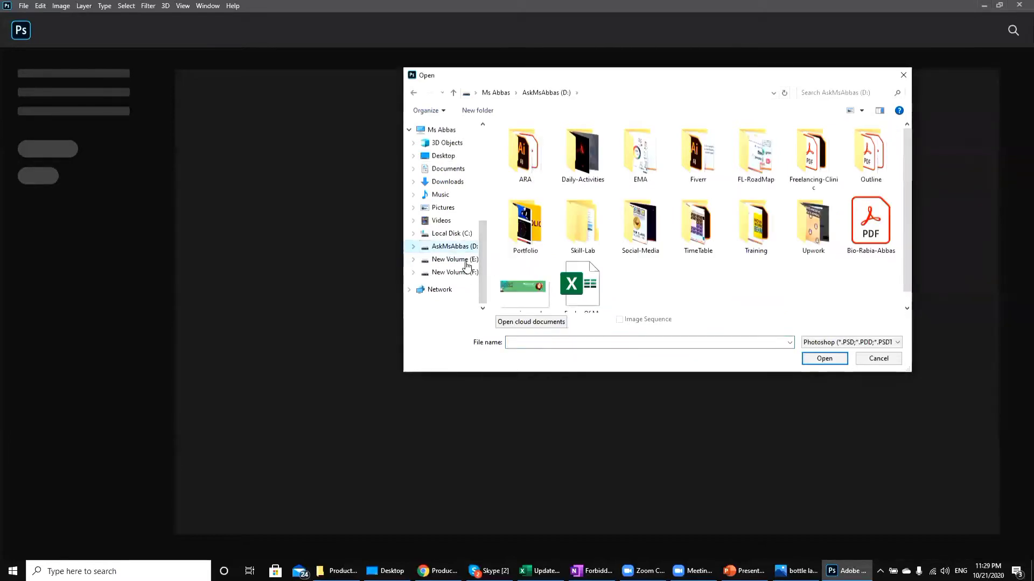
left_click(472, 260)
double_click(554, 185)
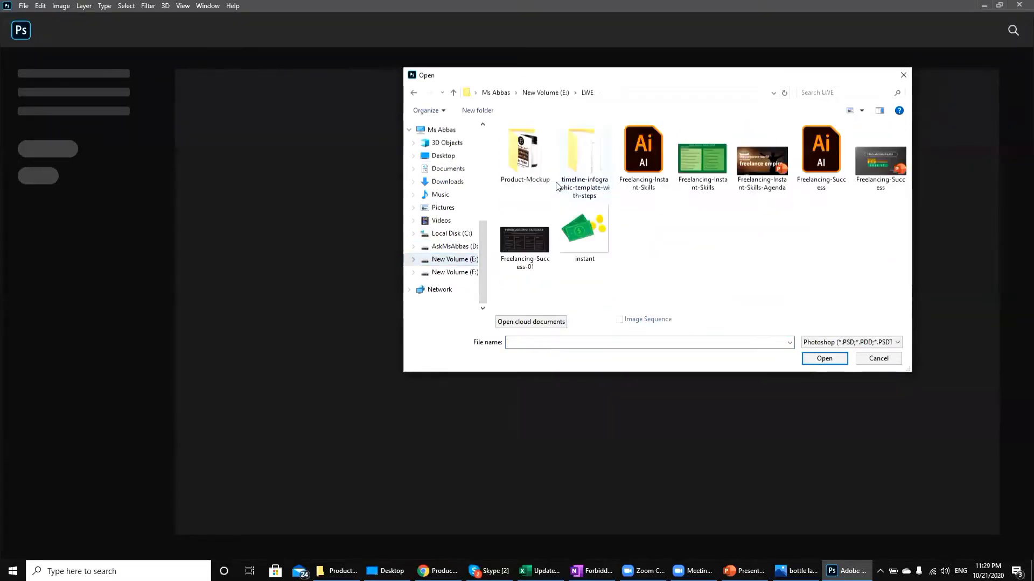
double_click(519, 168)
double_click(573, 161)
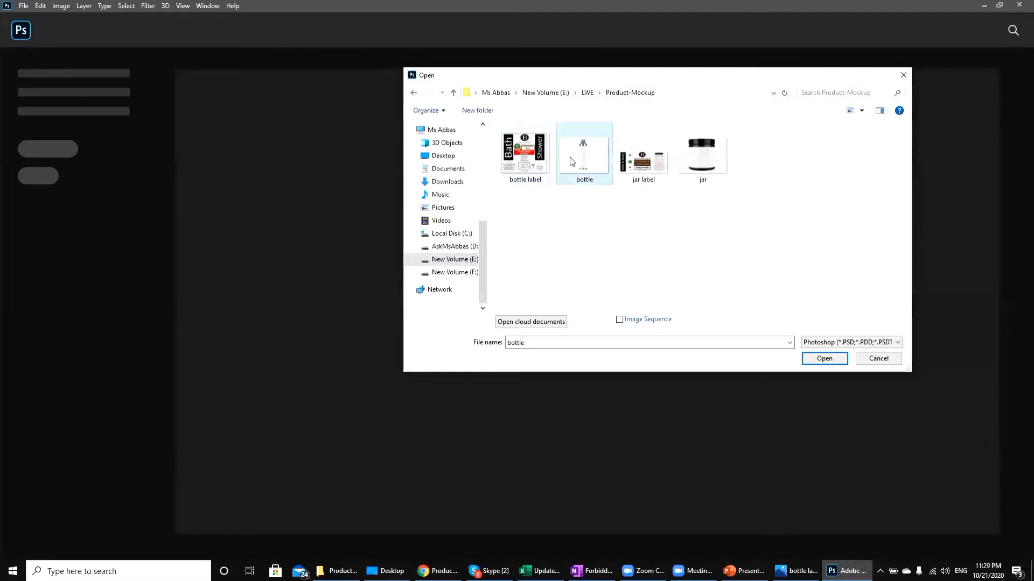
Switch to Photos and review the bottle, jar, jar label and bottle label images
left_click(796, 571)
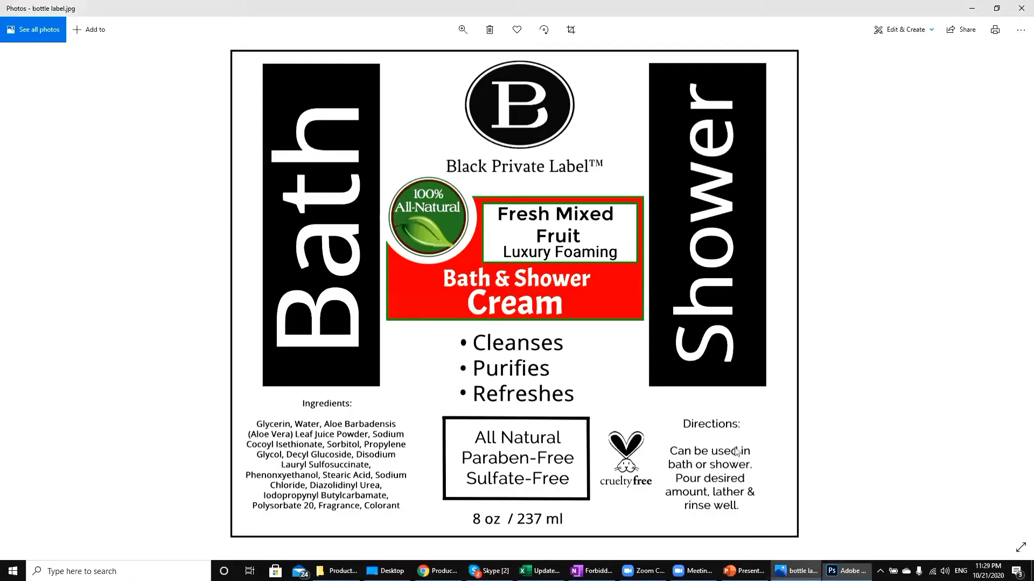
key("Right")
key("Right")
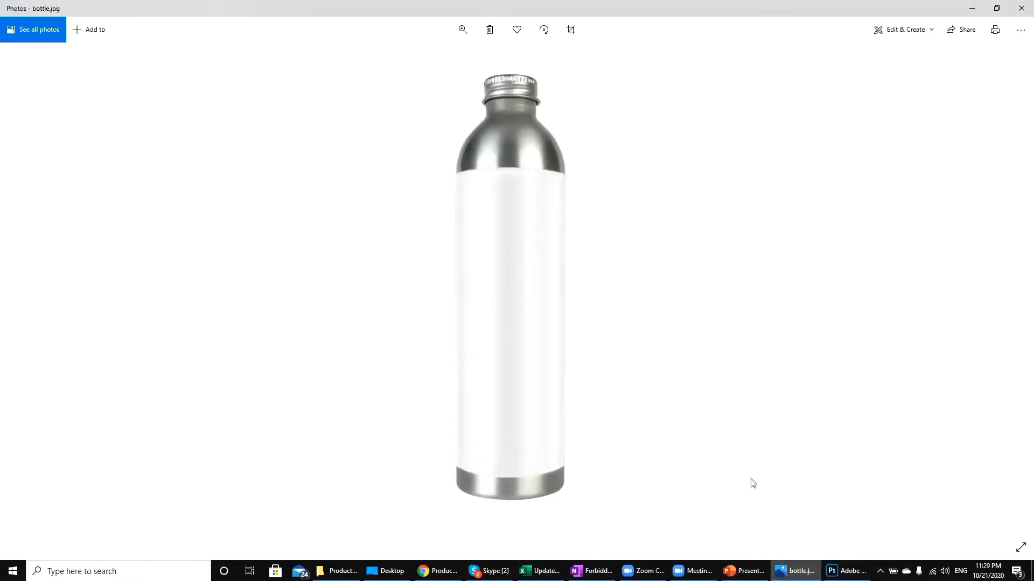
key("Right")
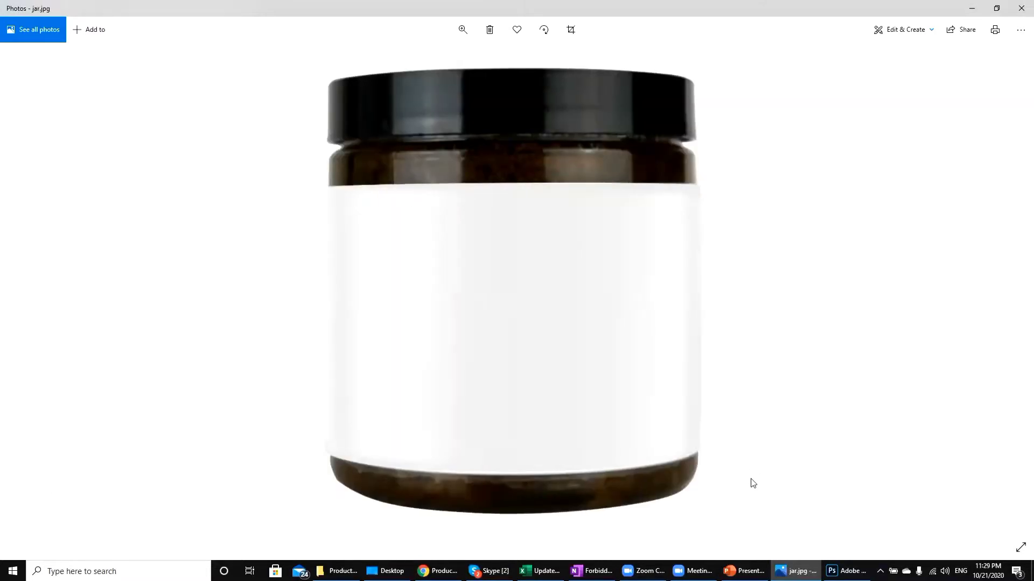
key("Left")
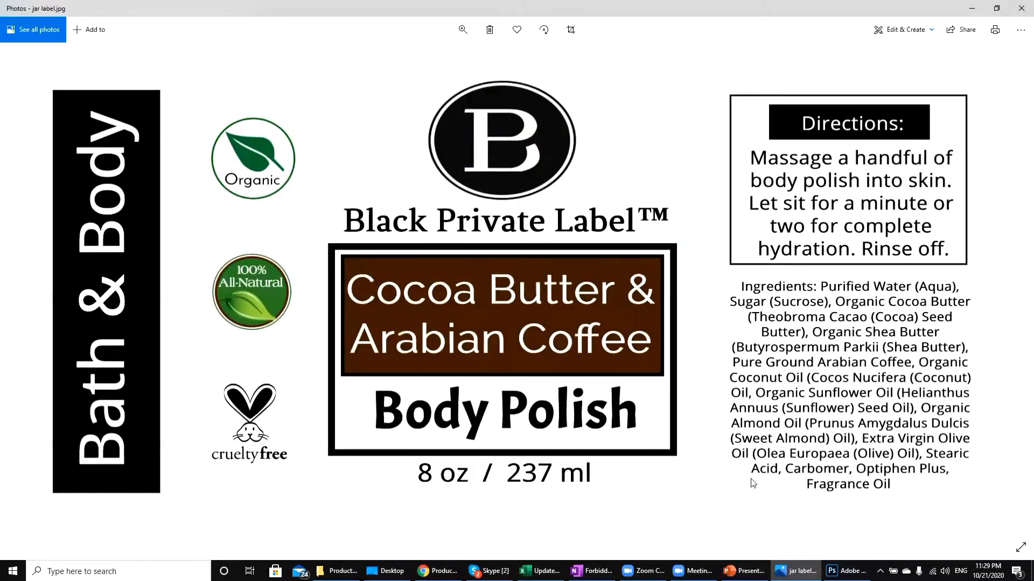
key("Left")
key("Left")
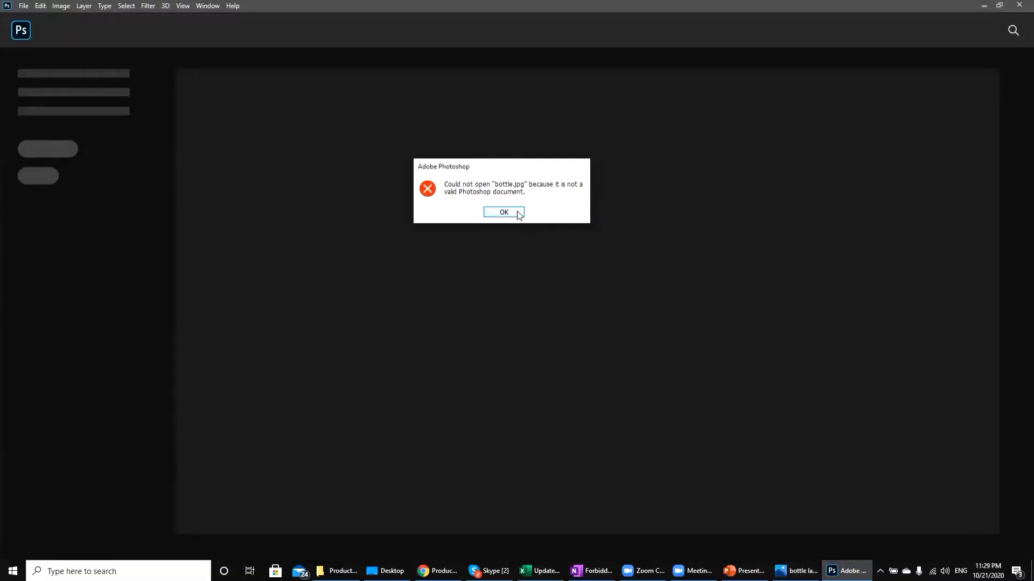
Dismiss the error in Photoshop and open the bottle image from the Product-Mockup folder with the regular Open command
left_click(519, 214)
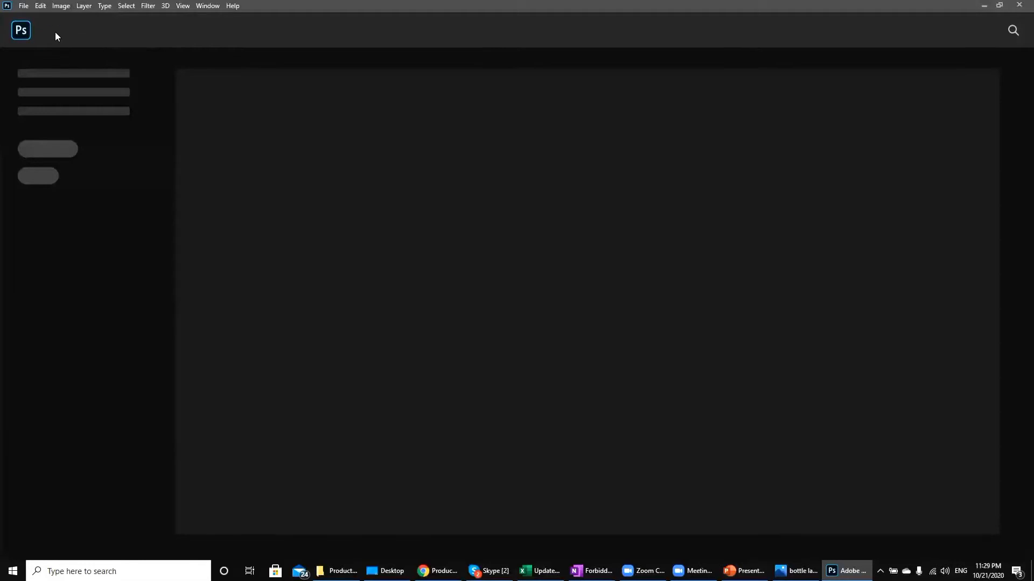
key("ctrl+o")
double_click(587, 172)
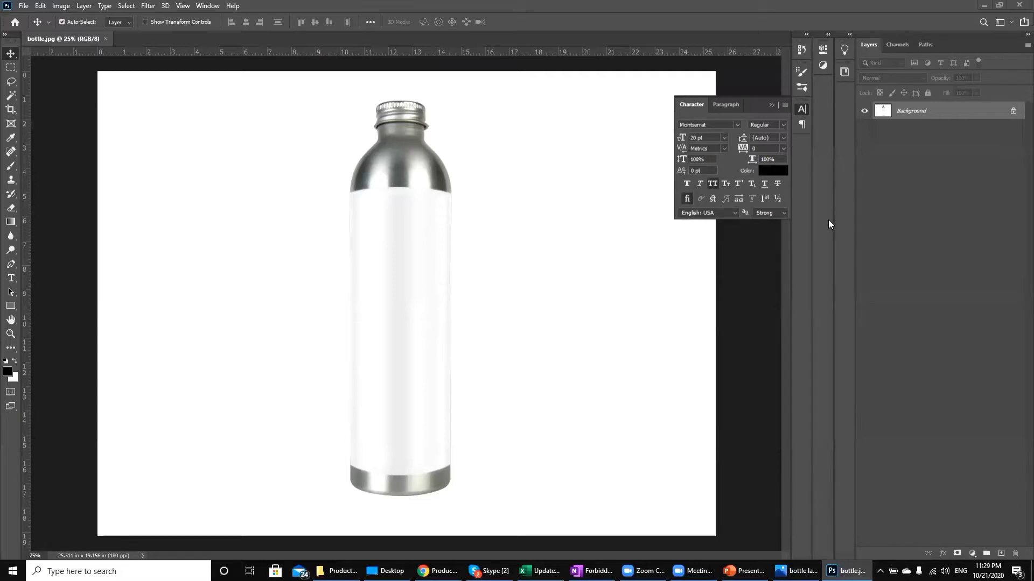
Convert the locked Background into a regular layer and undo the conversion
double_click(995, 120)
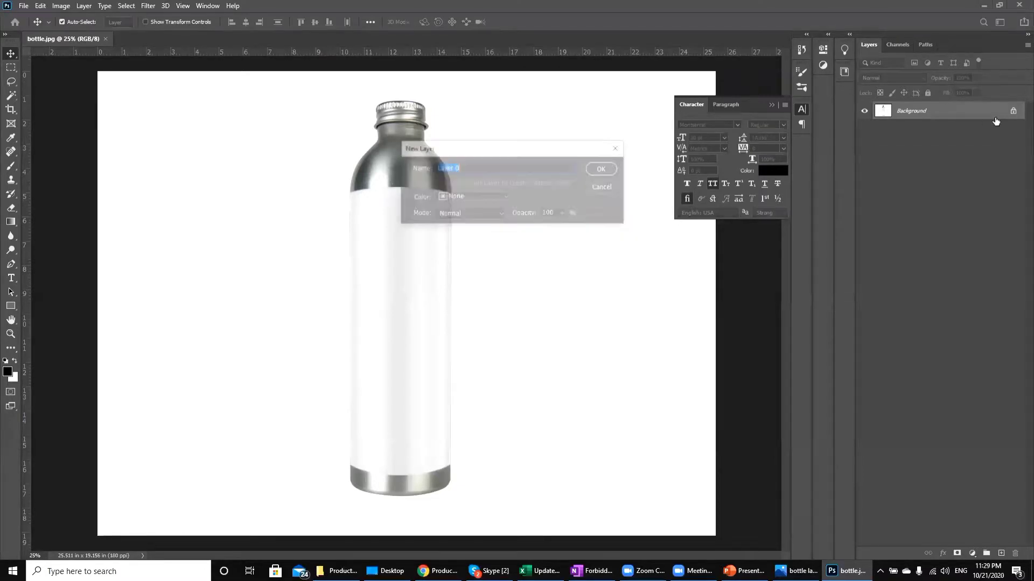
left_click(610, 169)
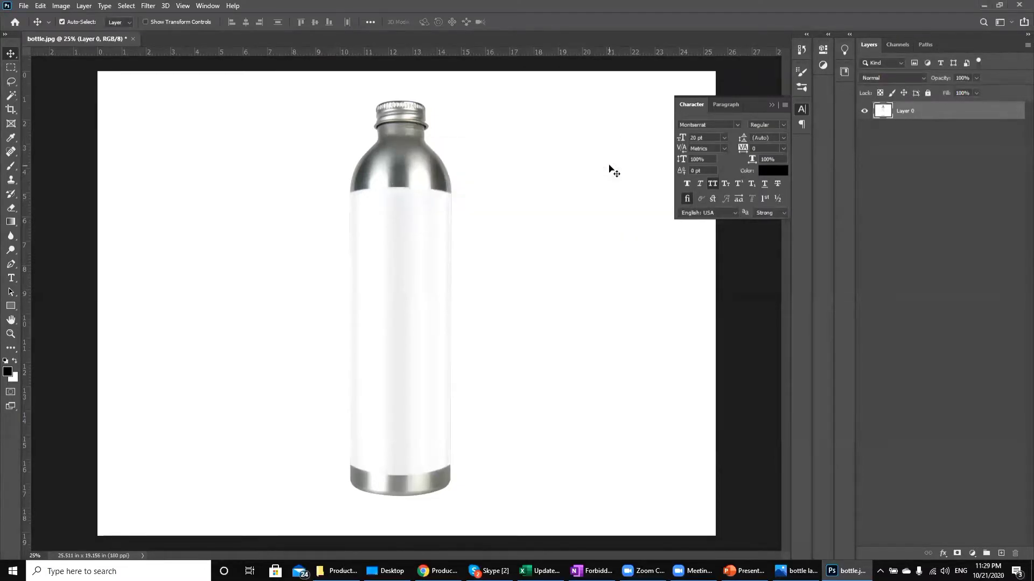
key("ctrl+z")
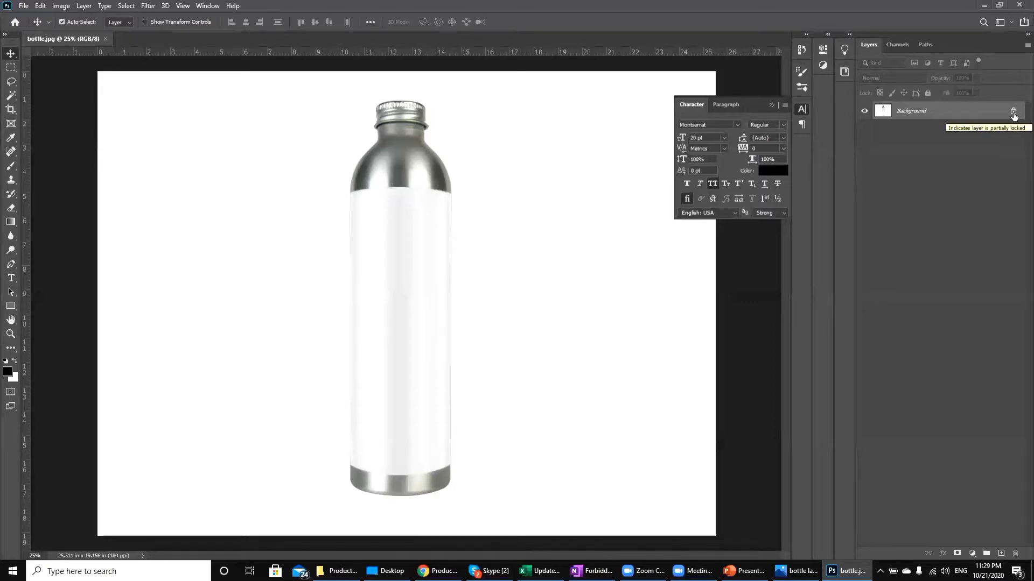
Unlock the Background by converting it into a regular layer with the default name and settings
double_click(994, 118)
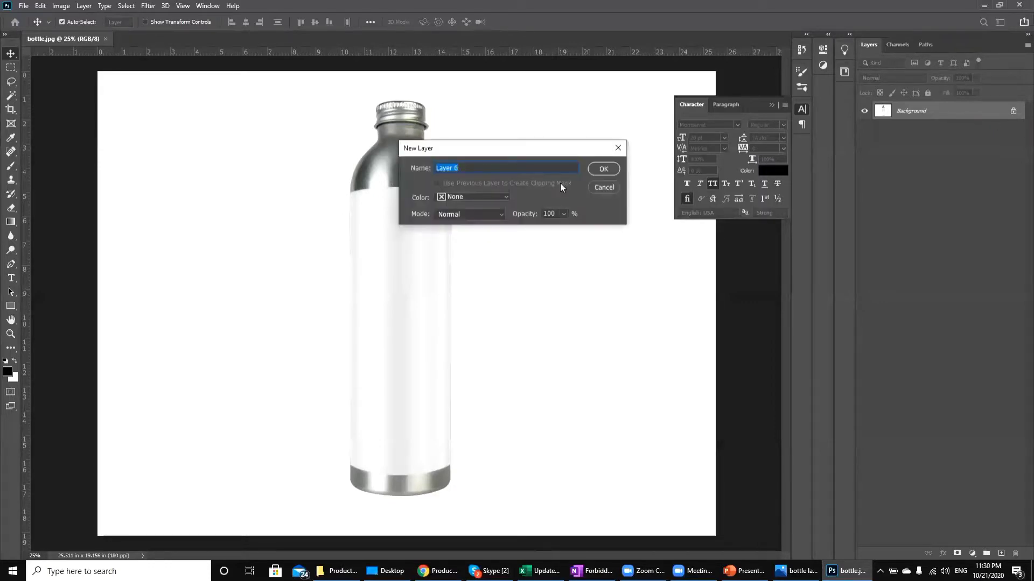
left_click(603, 169)
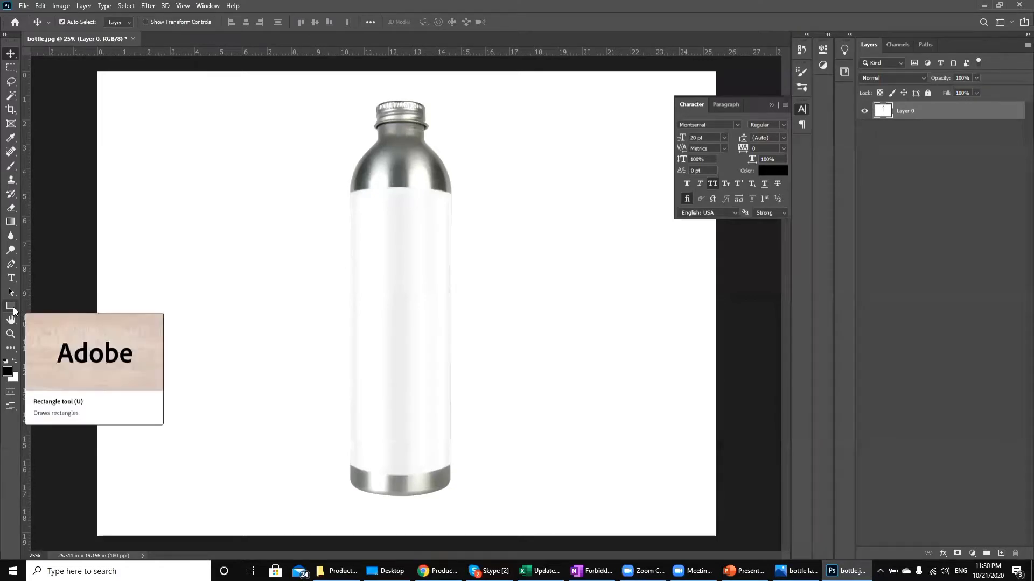
Draw a rectangle shape about 1980 by 2120 px covering the bottle's blank label area and extending past both sides
left_click(13, 310)
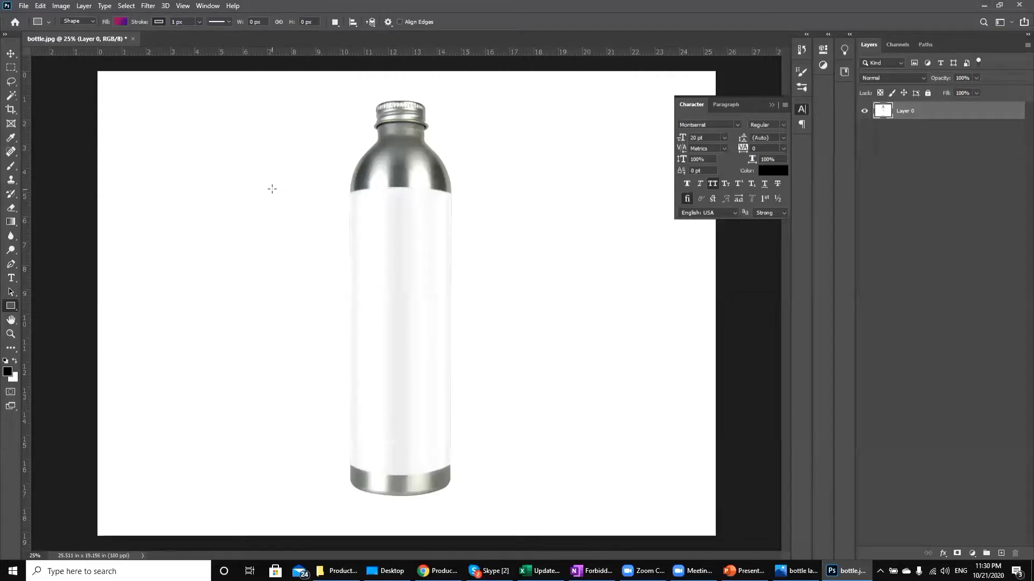
left_click_drag(272, 188, 538, 475)
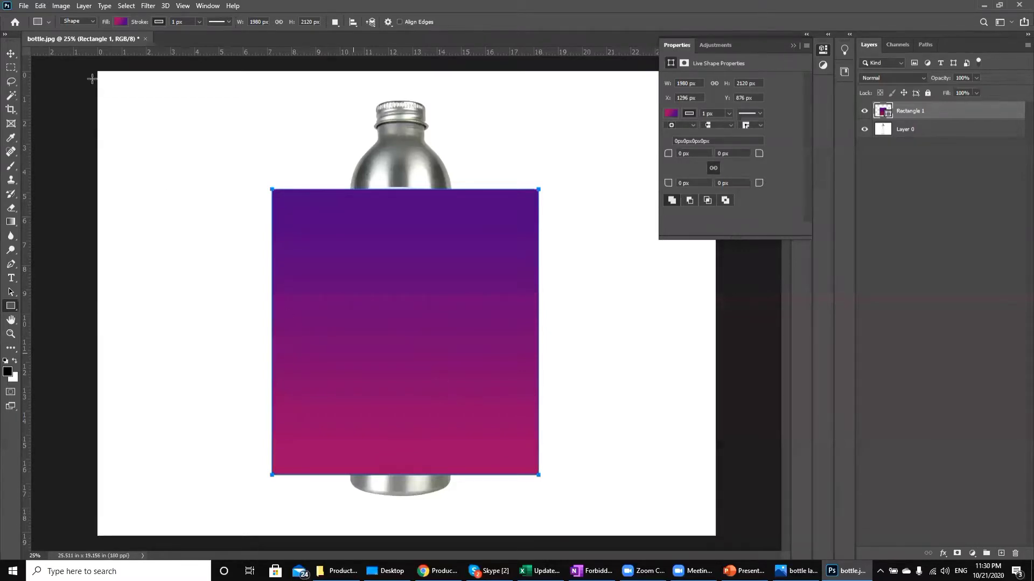
left_click(37, 22)
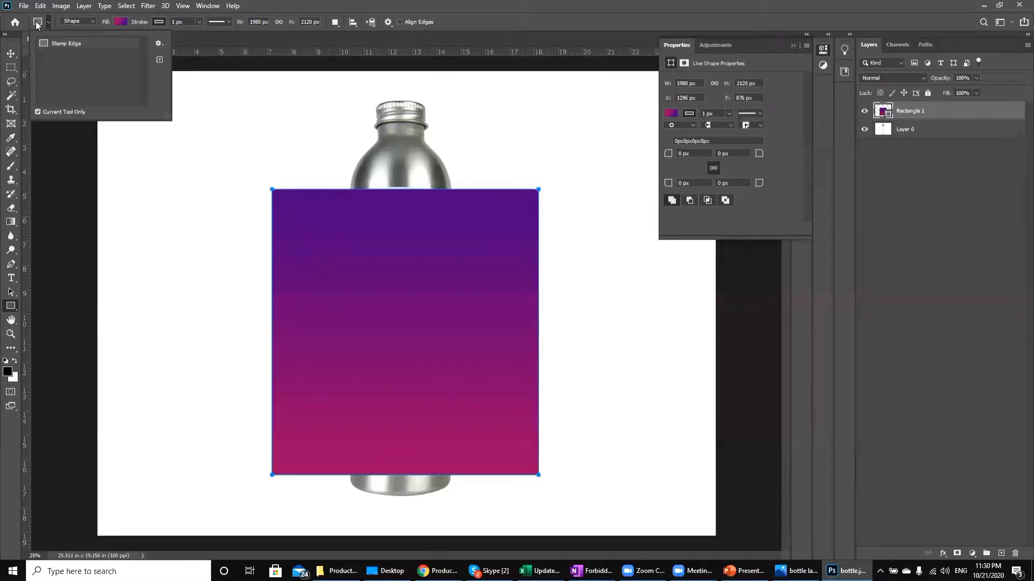
left_click(37, 24)
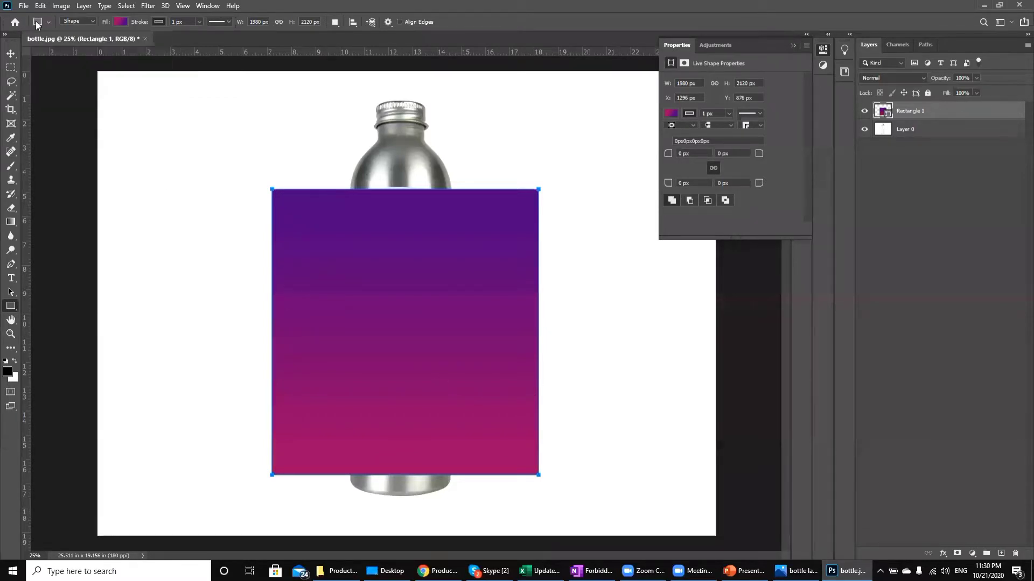
Change the rectangle's fill to a solid grey with RGB values 128, 128, 128
left_click(121, 21)
left_click(187, 43)
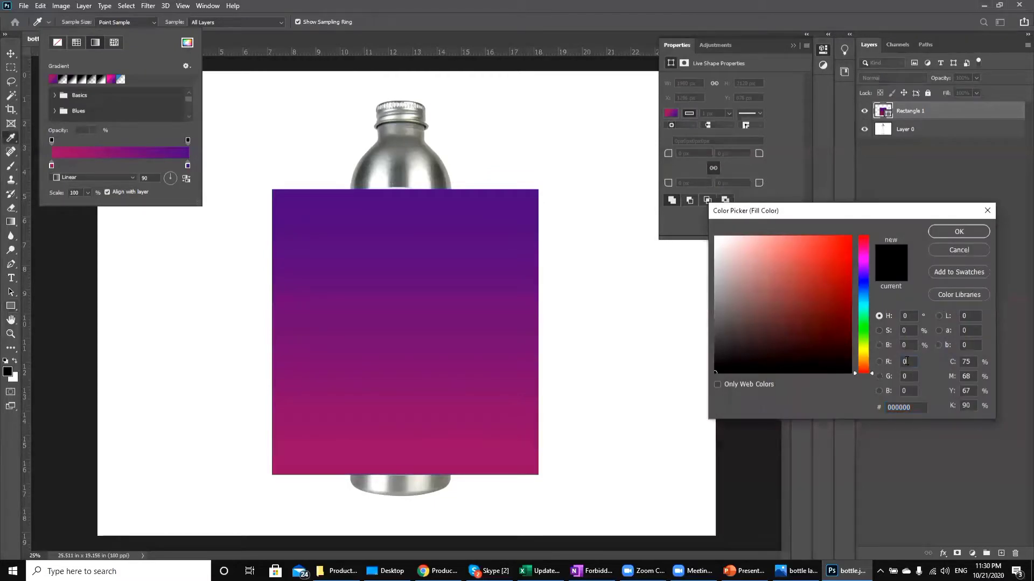
type("1285")
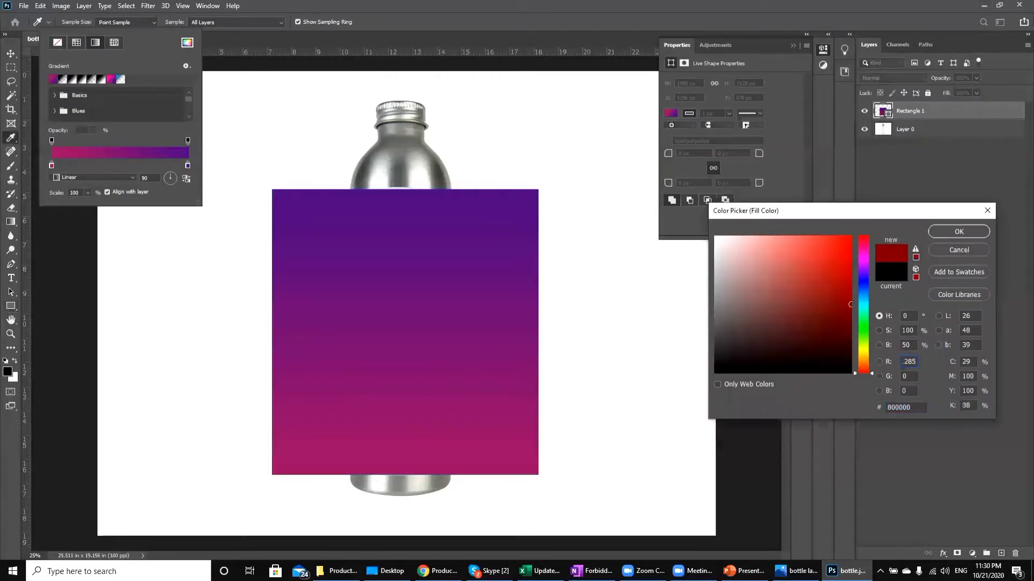
key("Tab")
type("128128")
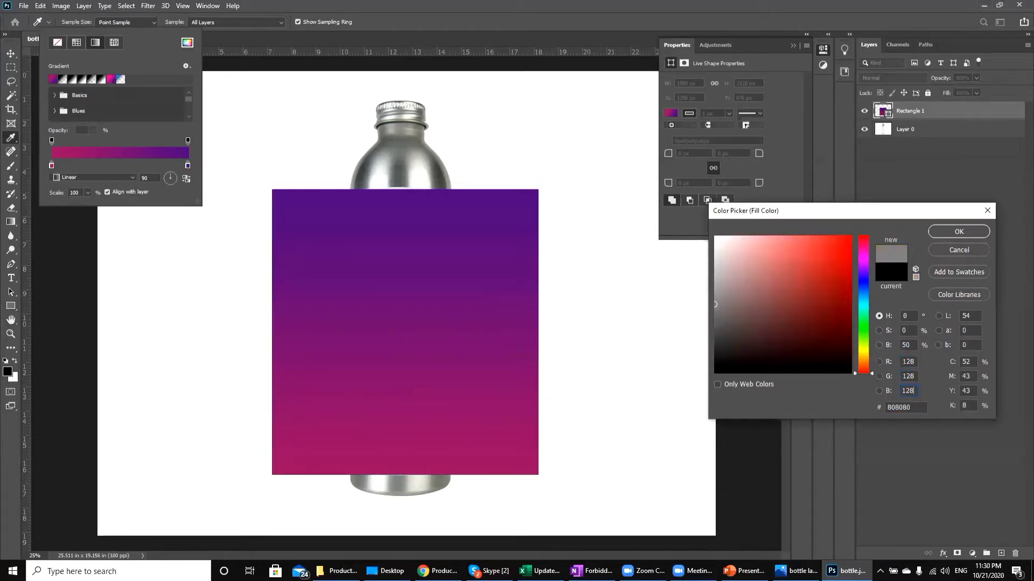
left_click(952, 232)
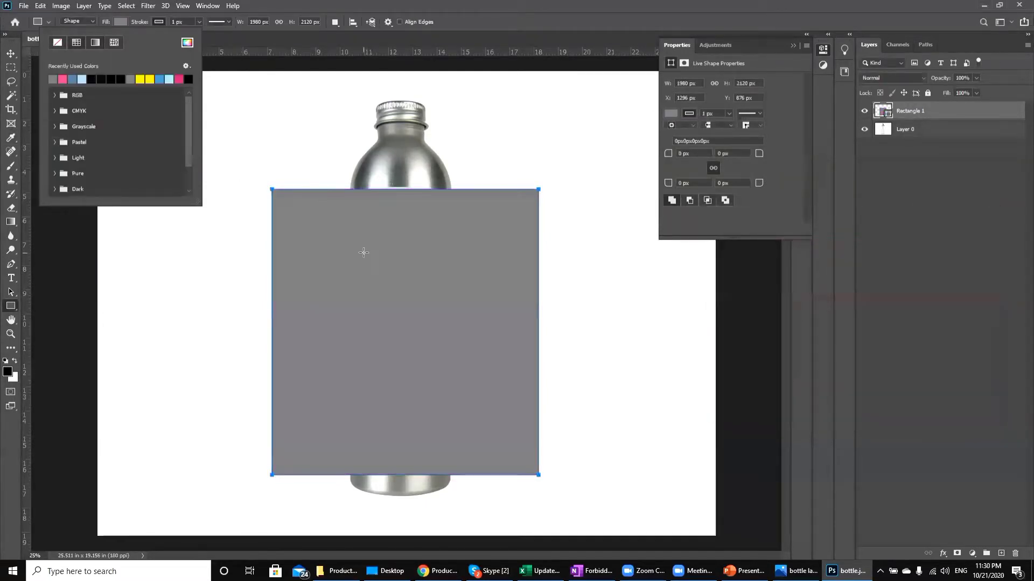
Collapse the shape properties, show the Navigator and shrink it to give the layer list more room
key("Escape")
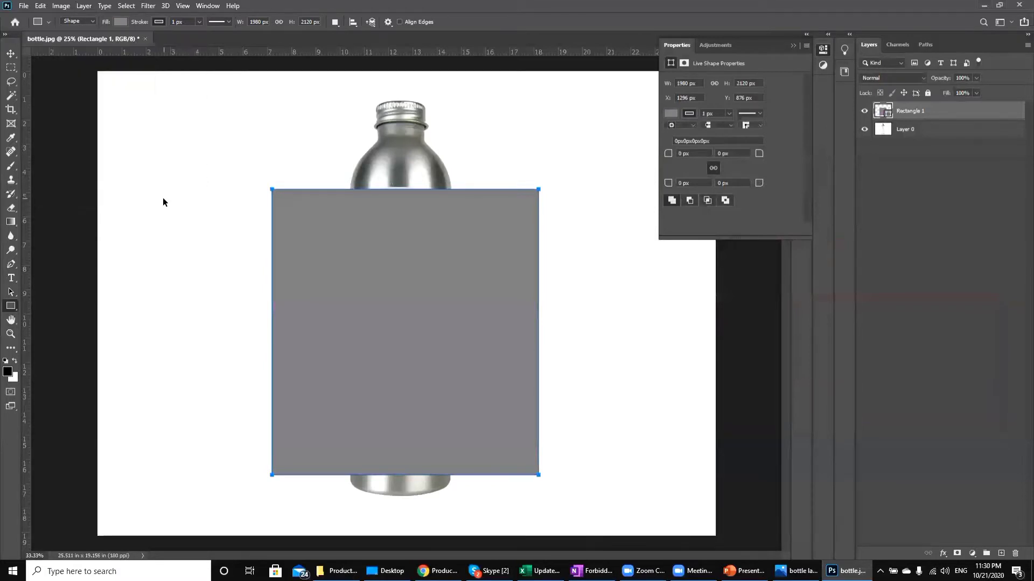
key("ctrl+plus")
key("ctrl+plus")
key("ctrl+plus")
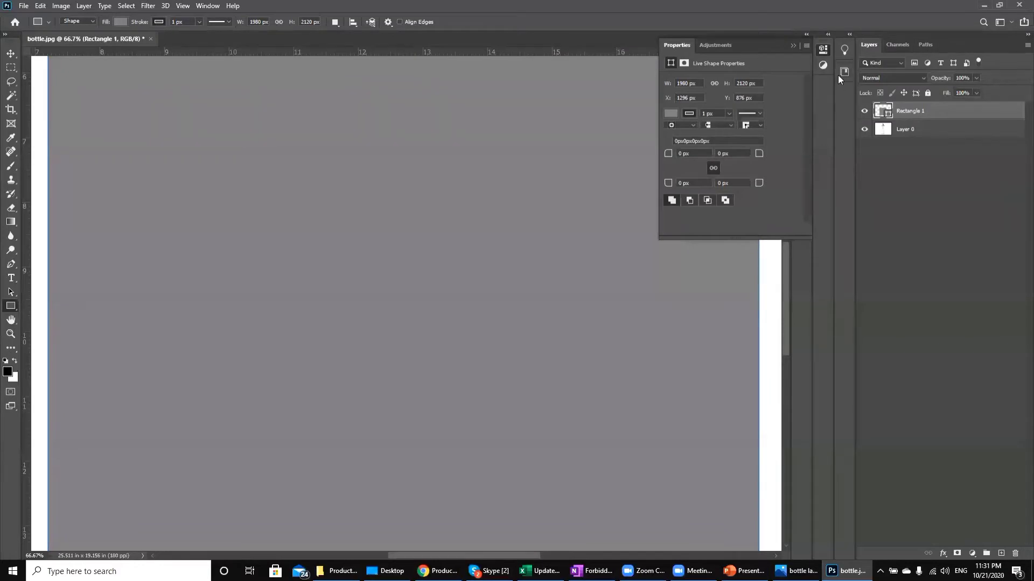
left_click(822, 50)
left_click(801, 110)
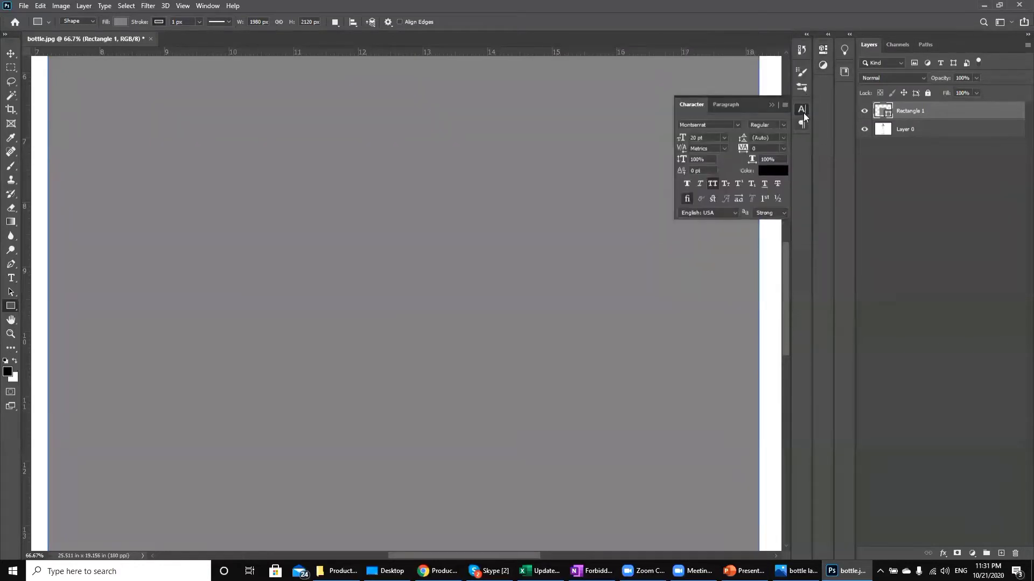
left_click(804, 112)
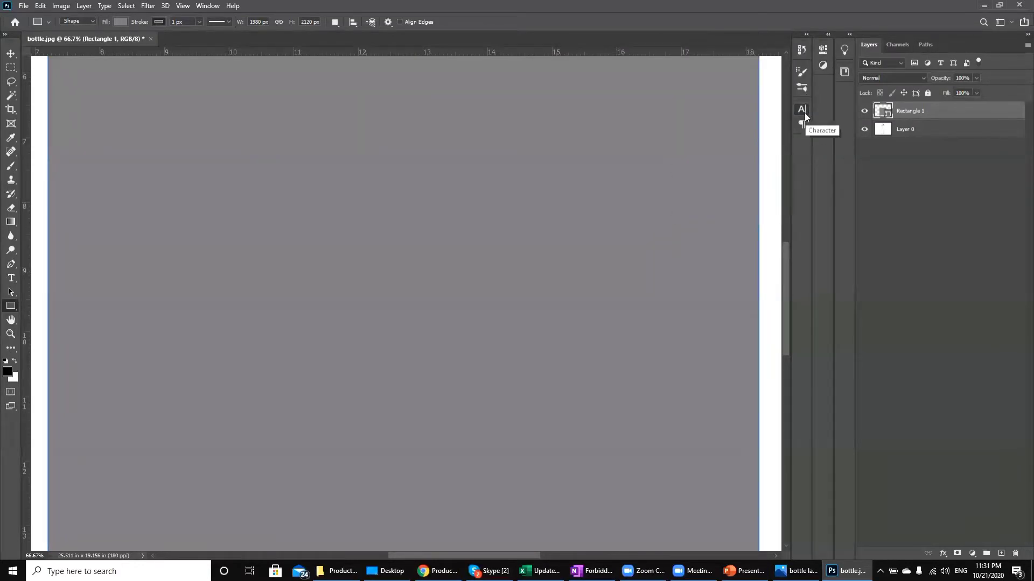
left_click(205, 6)
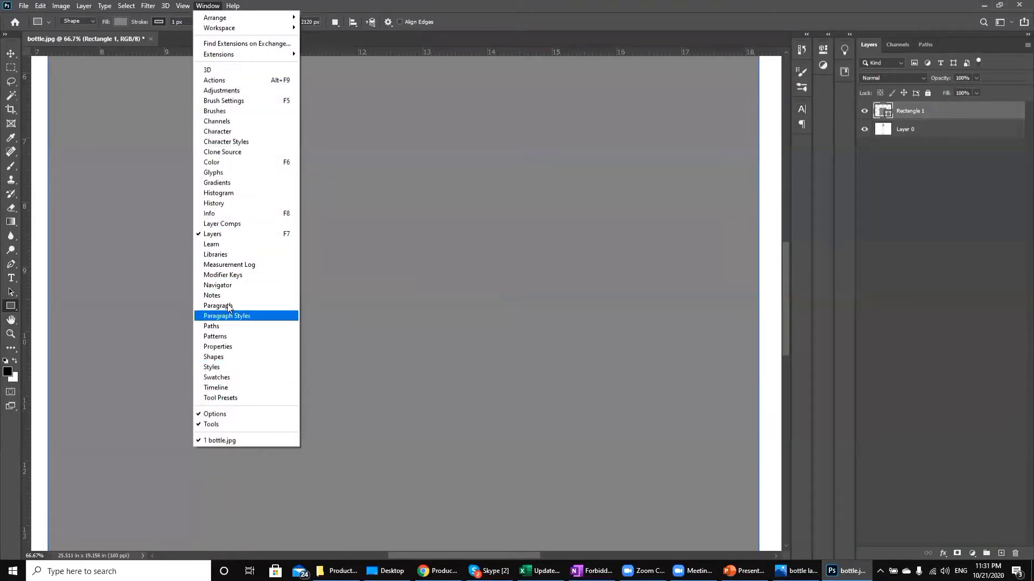
left_click(225, 285)
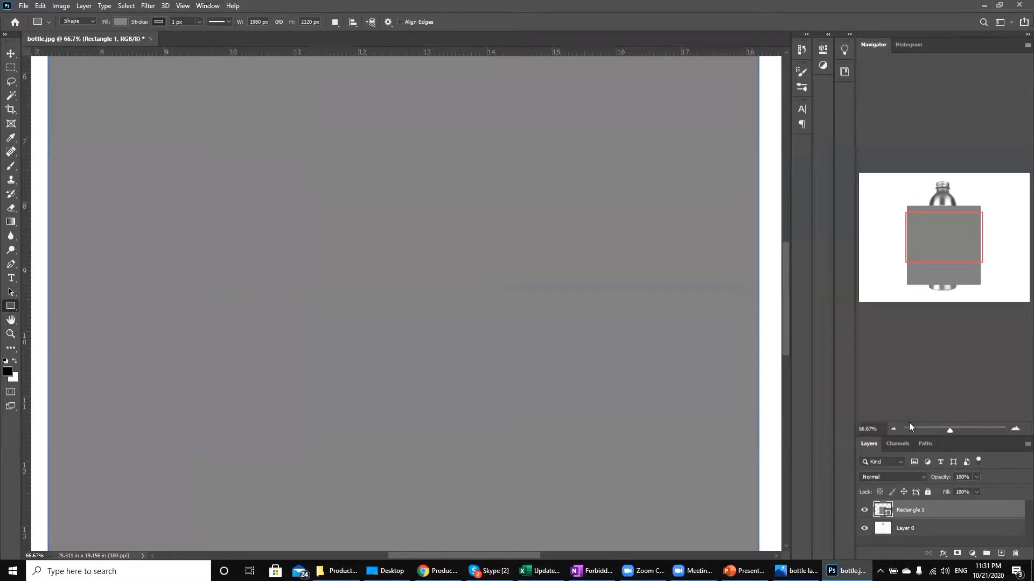
left_click(904, 395)
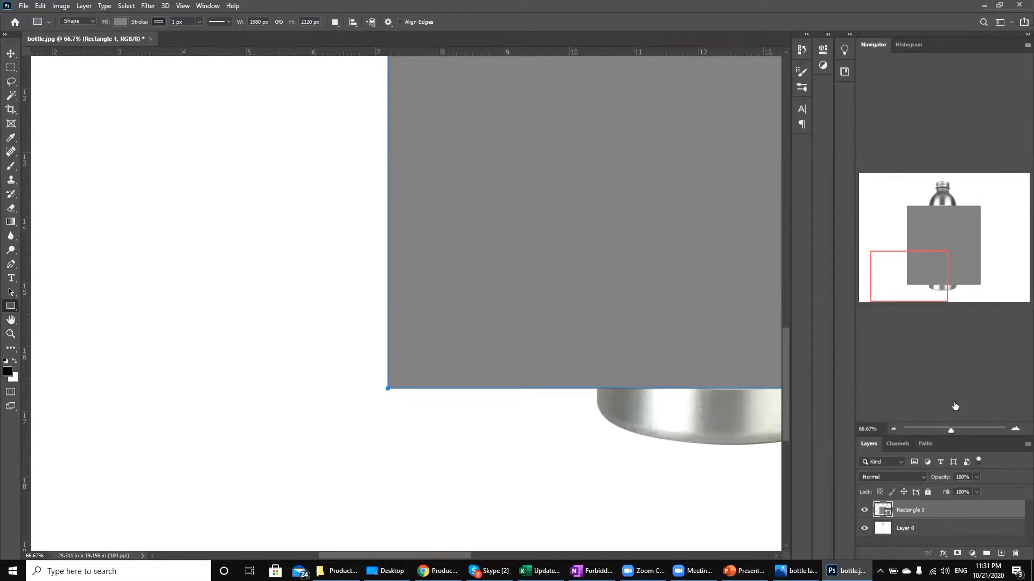
left_click_drag(965, 438, 939, 202)
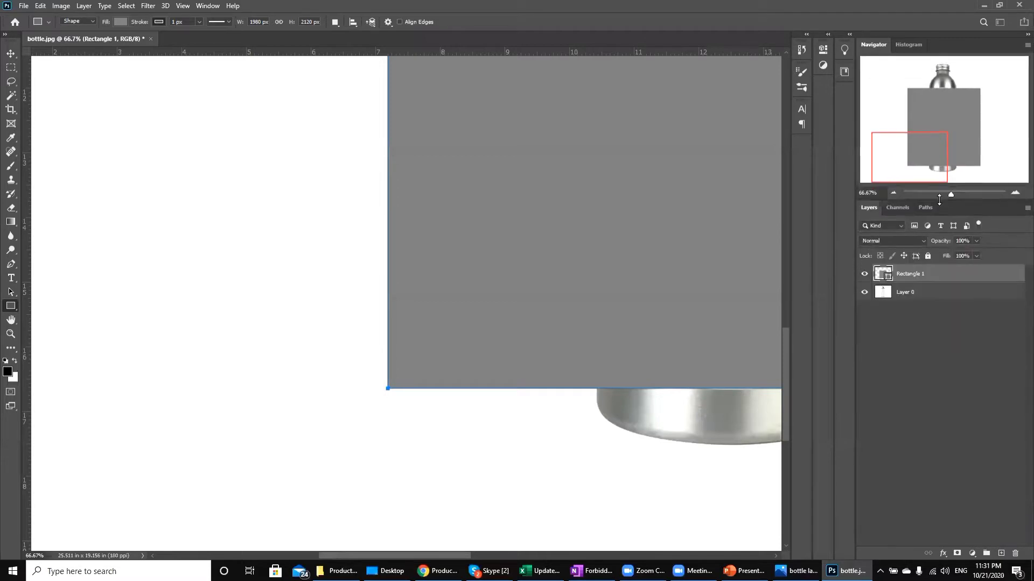
Free-transform the grey rectangle, stretching its upper edge to the bottle's metal shoulder for a height of about 100.8%
key("ctrl+minus")
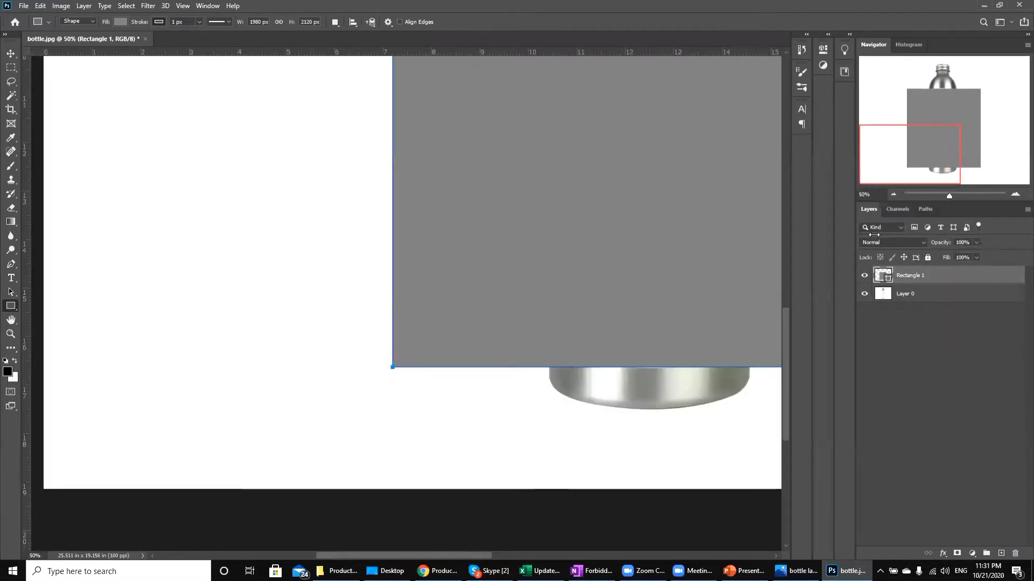
scroll(784, 362, "up", 1)
left_click_drag(787, 327, 783, 270)
key("ctrl+plus")
key("ctrl+plus")
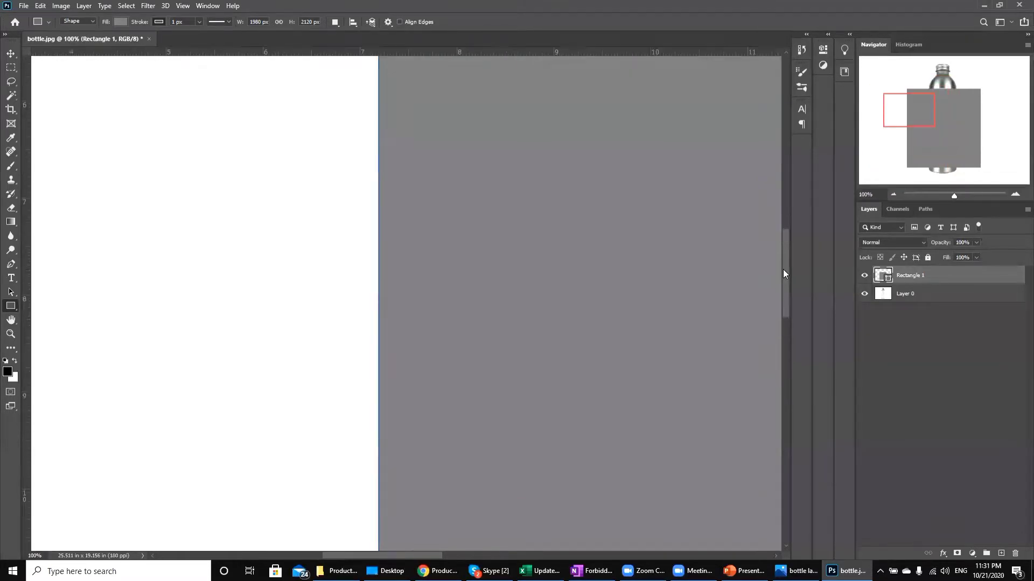
left_click_drag(359, 557, 415, 557)
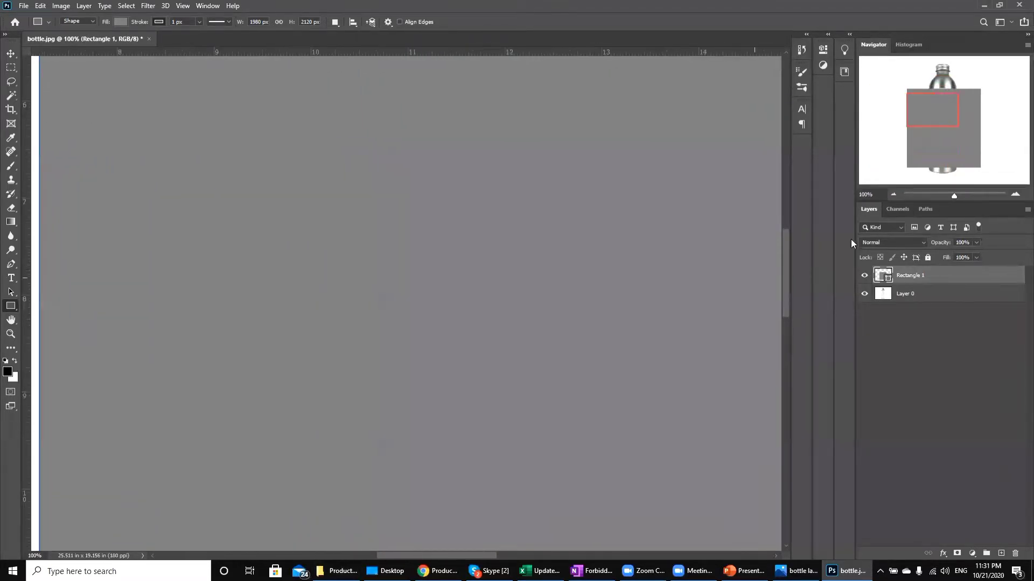
left_click_drag(788, 281, 784, 237)
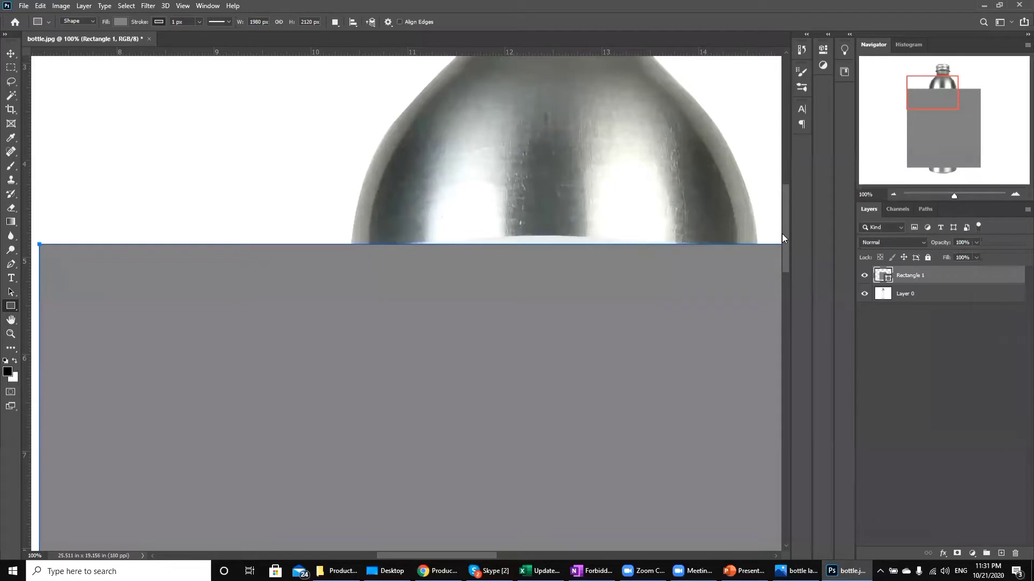
key("ctrl+t")
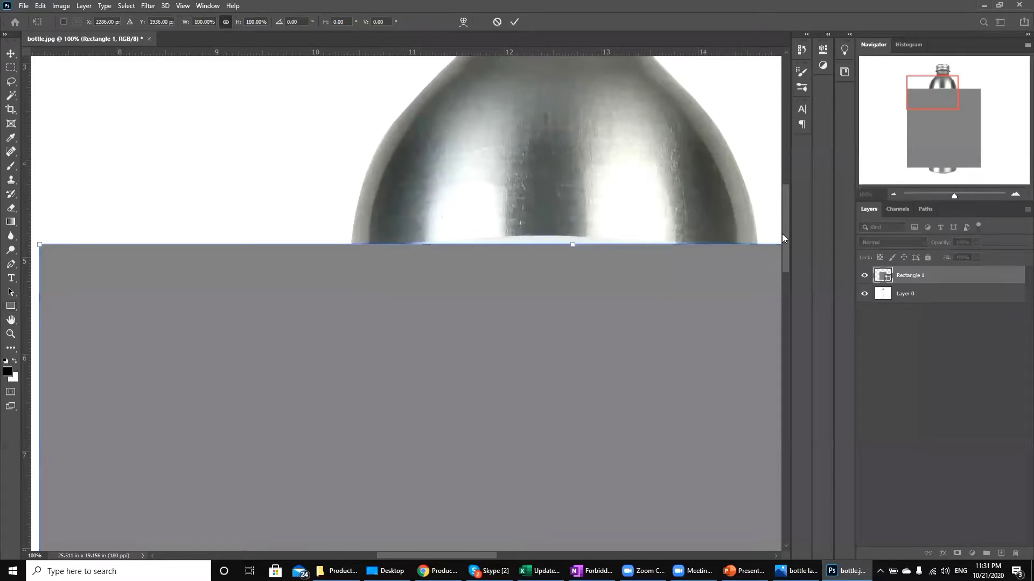
key("ctrl+minus")
key("ctrl+minus")
key("ctrl+minus")
key("ctrl+minus")
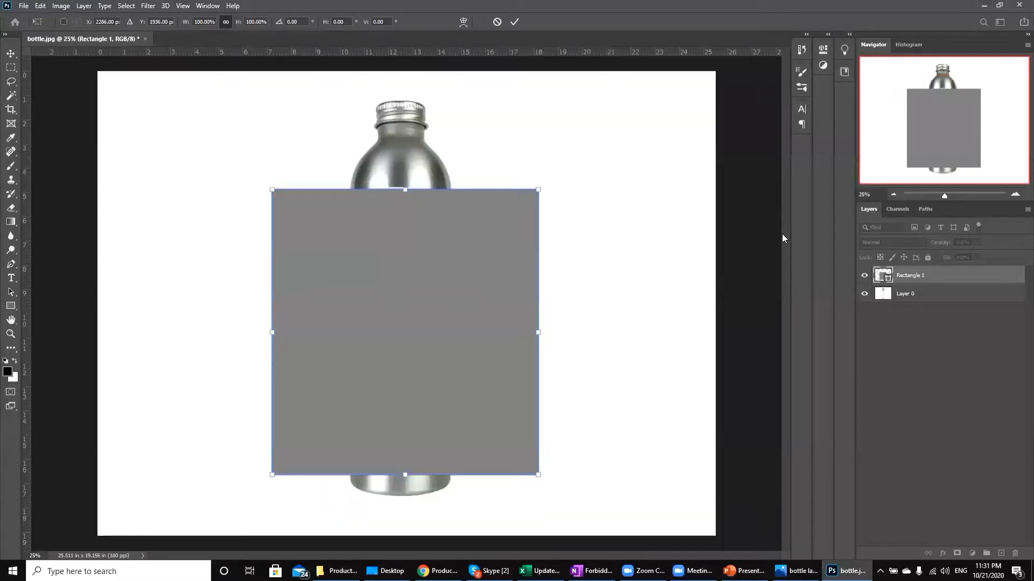
key("ctrl+plus")
key("ctrl+plus")
key("ctrl+plus")
key("ctrl+plus")
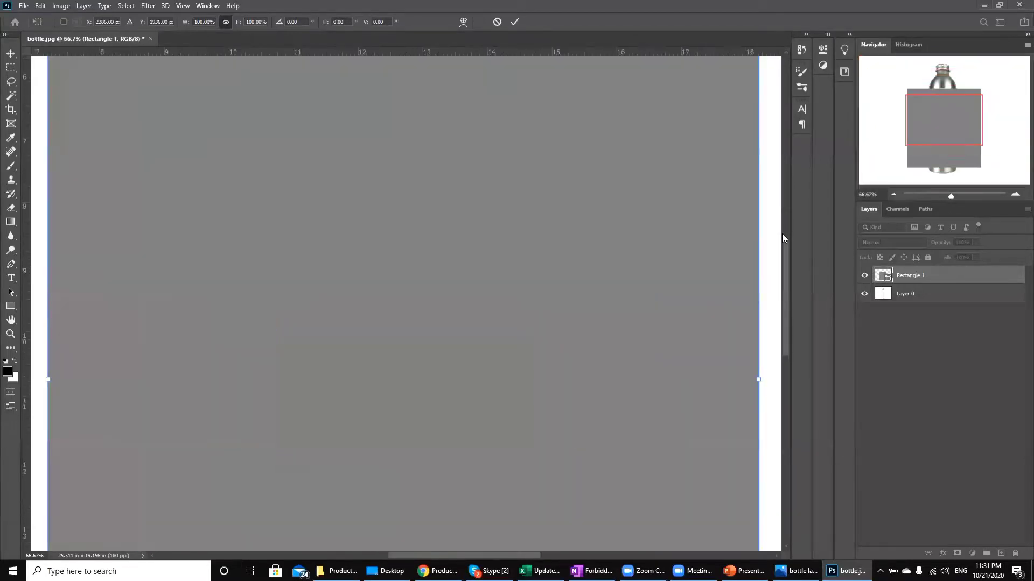
left_click_drag(785, 285, 789, 200)
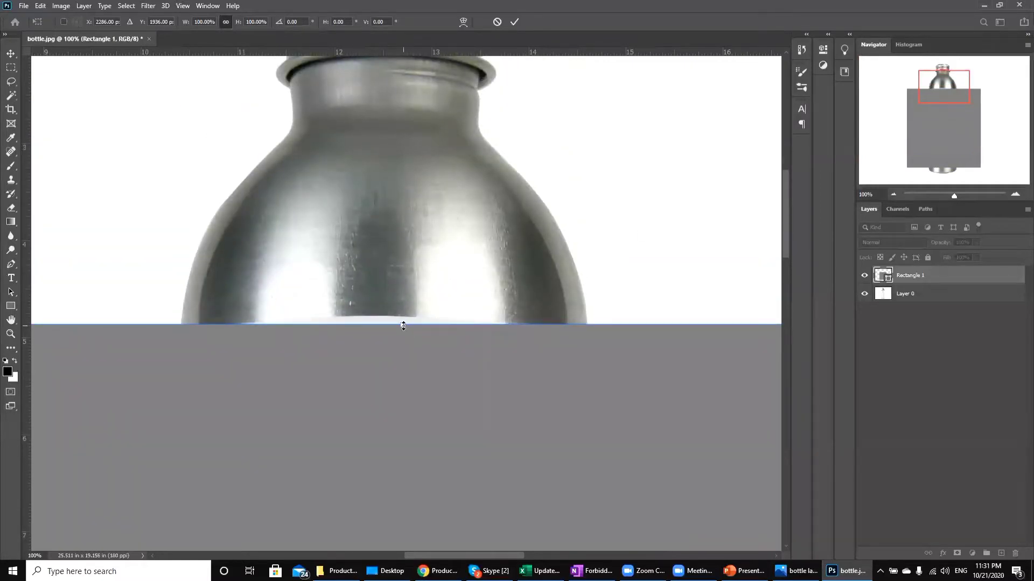
left_click_drag(403, 325, 401, 316)
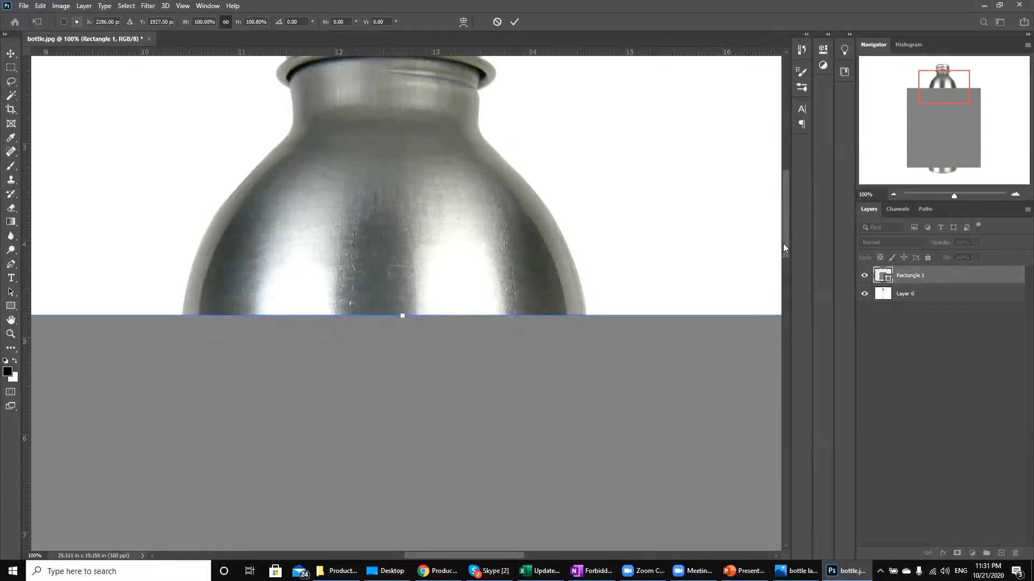
Stretch the rectangle's lower edge to the bottle's metal base and apply the transform at about 2142 px high
left_click_drag(782, 244, 805, 459)
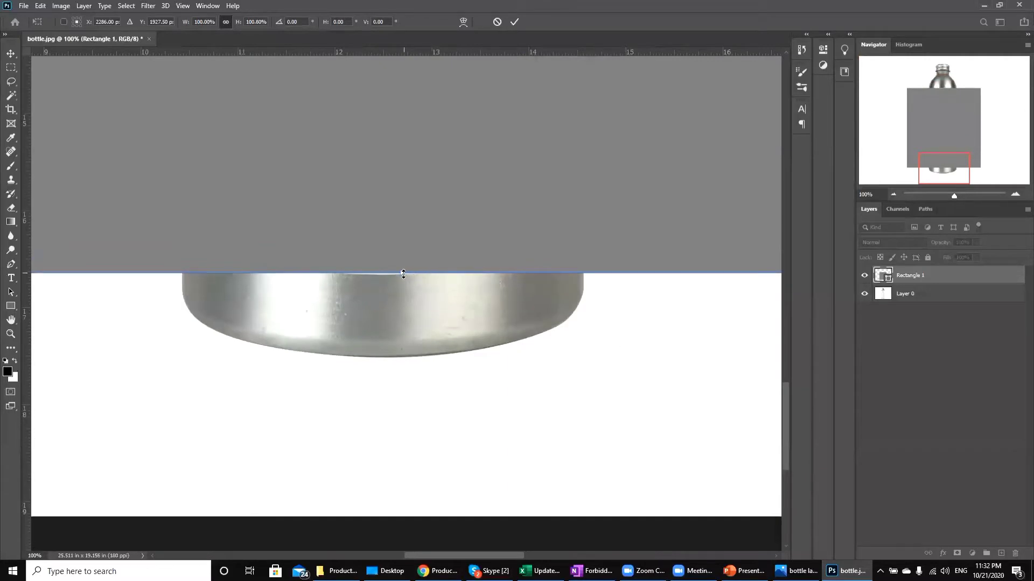
left_click_drag(403, 273, 404, 275)
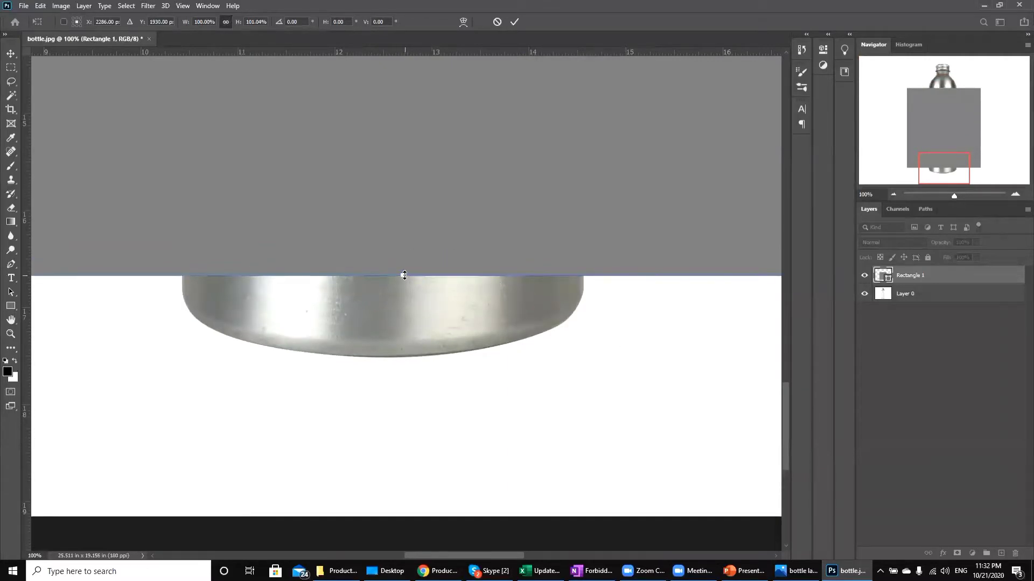
key("ctrl+minus")
key("ctrl+minus")
key("ctrl+minus")
key("ctrl+minus")
key("ctrl+minus")
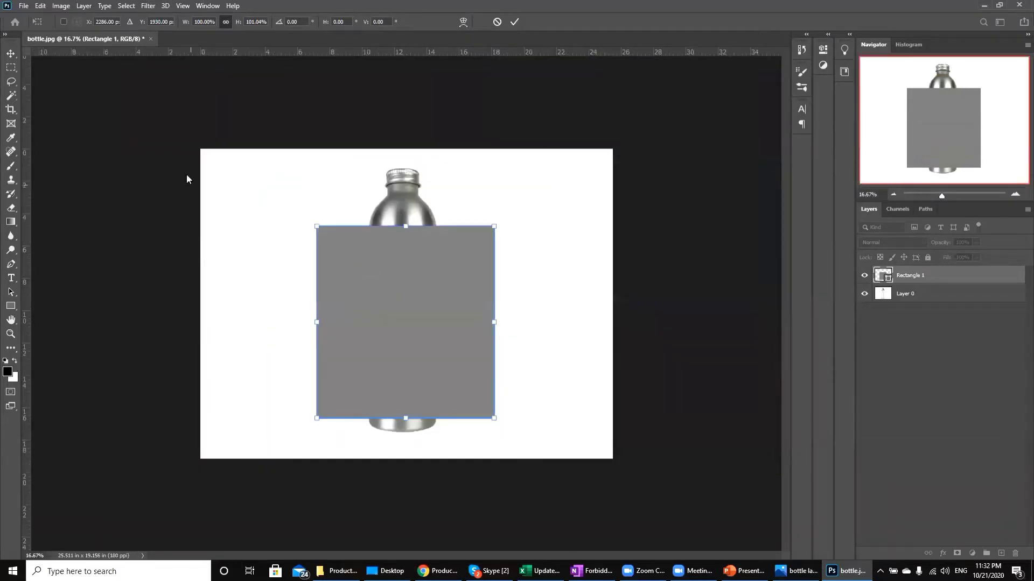
key("Return")
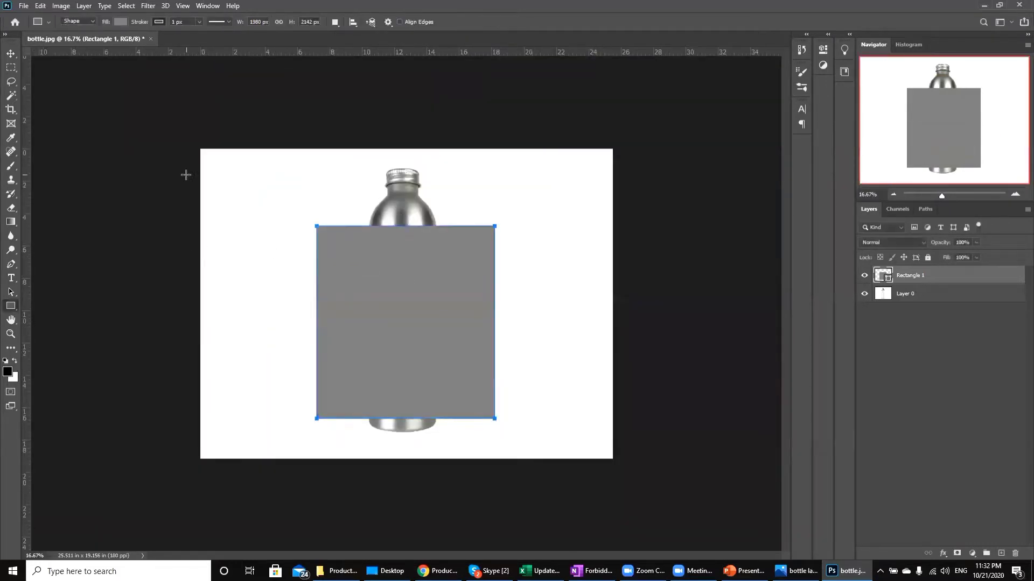
Align the rectangle and Layer 0 by their horizontal centers, undoing a trial vertical alignment, and deselect both layers
left_click(10, 54)
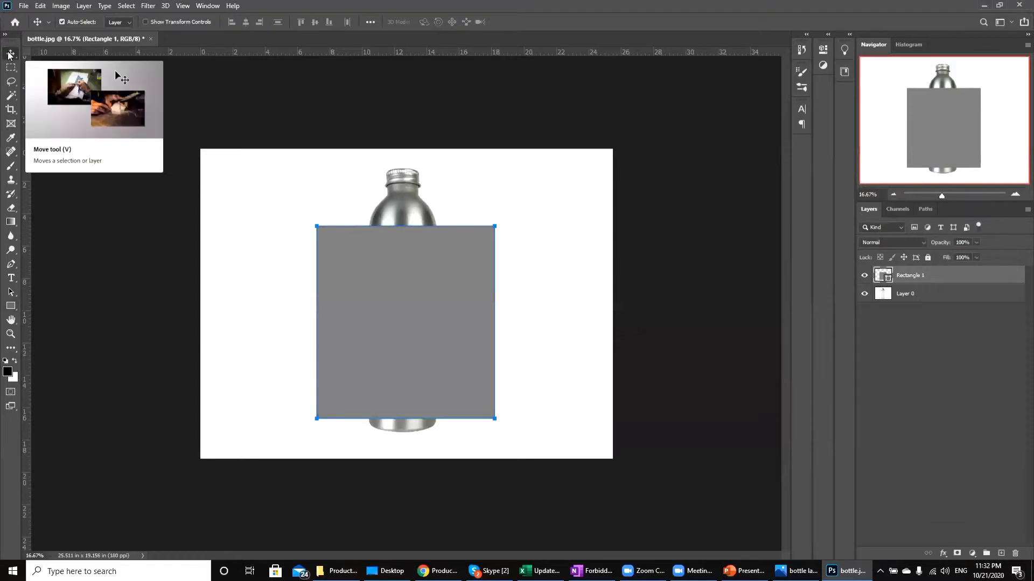
left_click(963, 298, "shift")
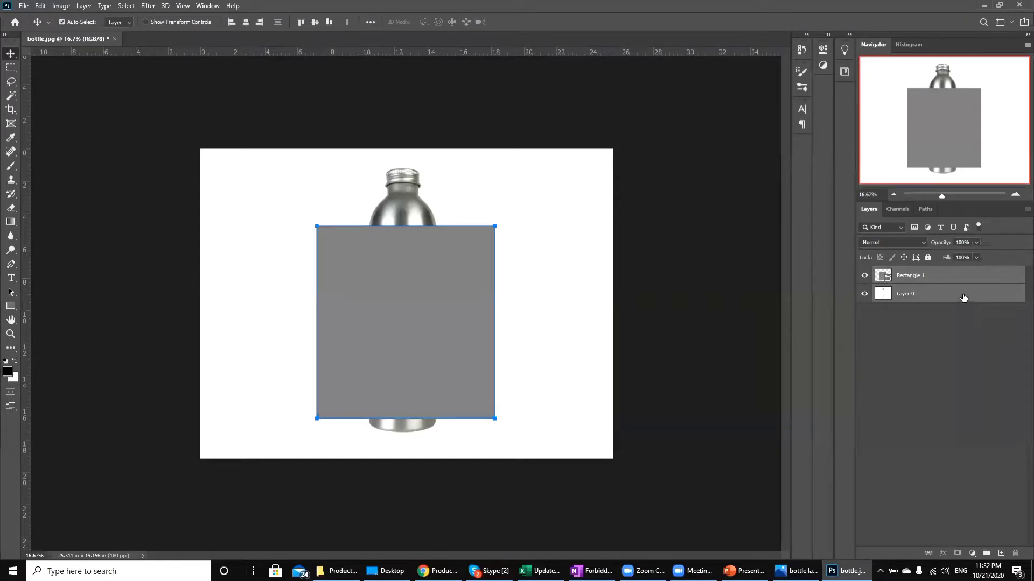
left_click(309, 24)
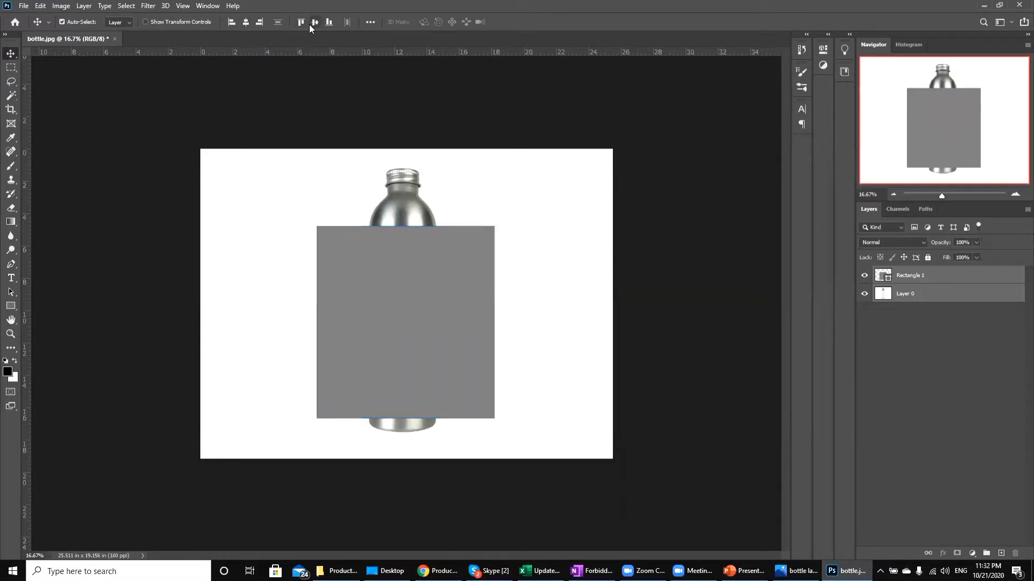
key("ctrl+z")
left_click(247, 21)
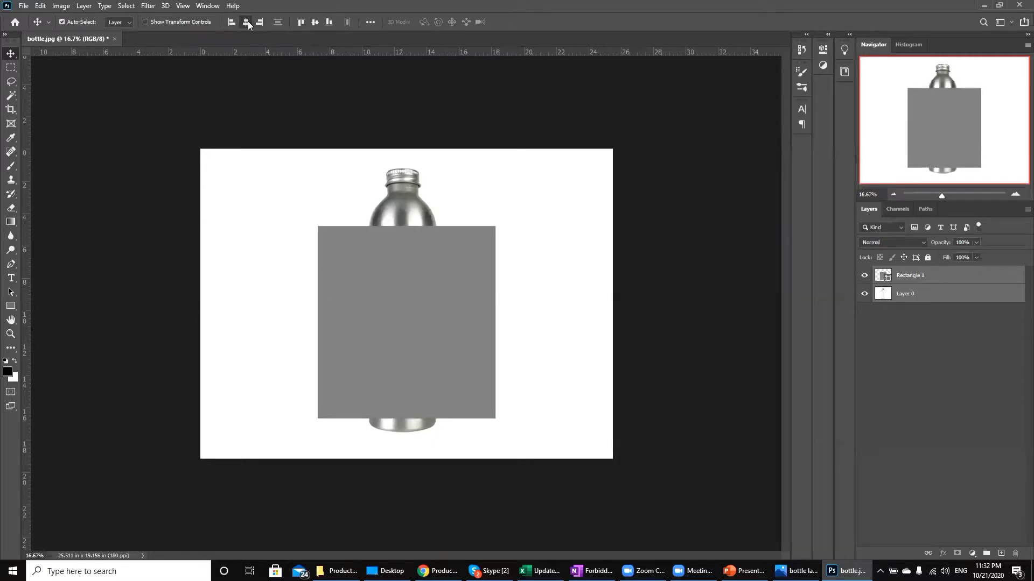
left_click(338, 103)
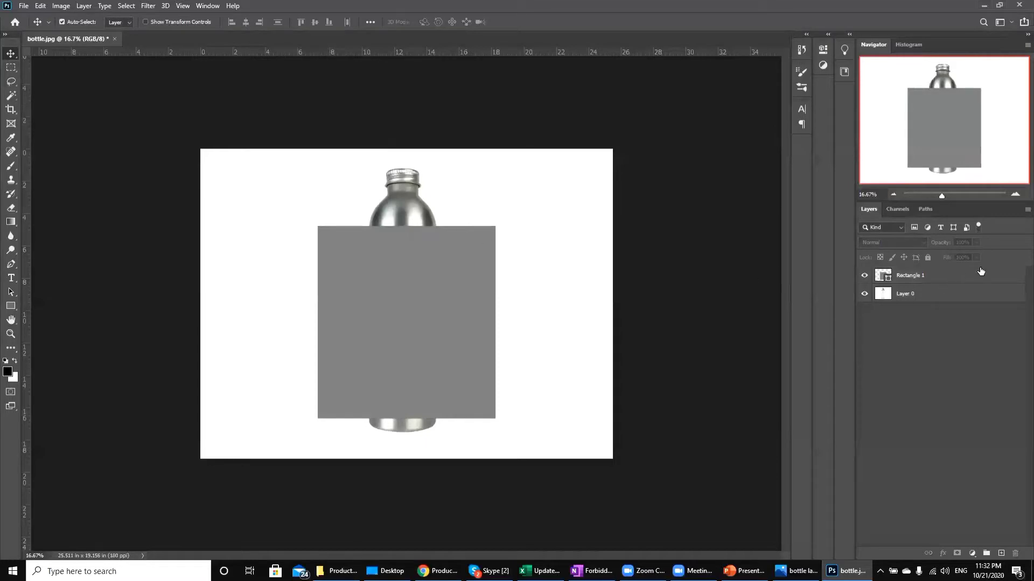
Convert the Rectangle 1 layer to a smart object
left_click(961, 281)
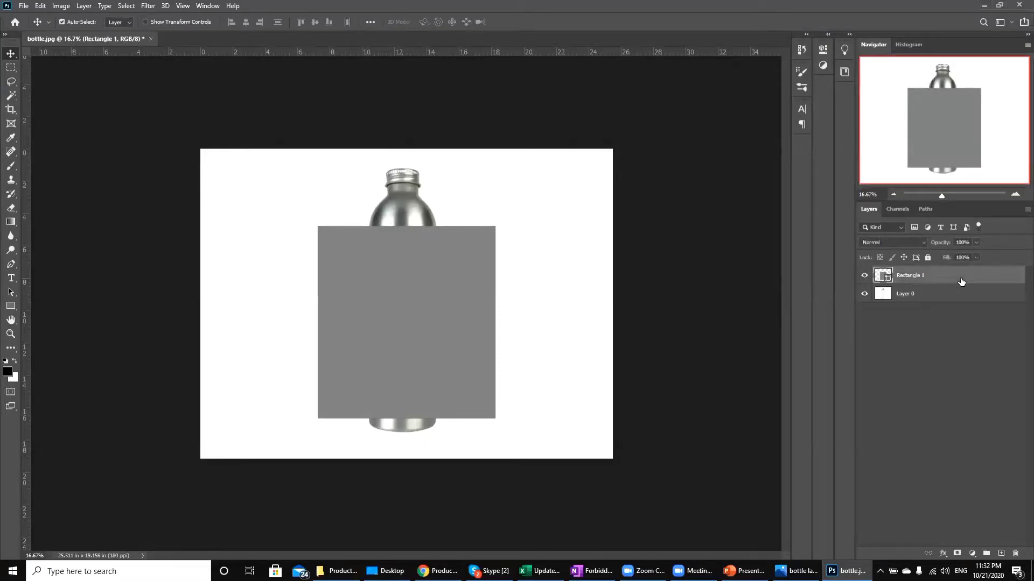
right_click(961, 280)
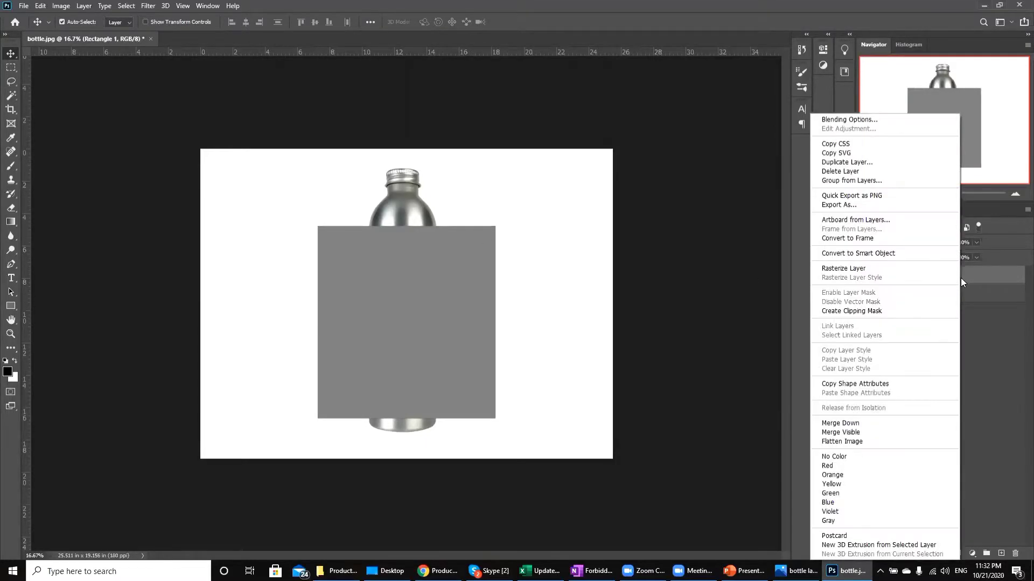
left_click(896, 254)
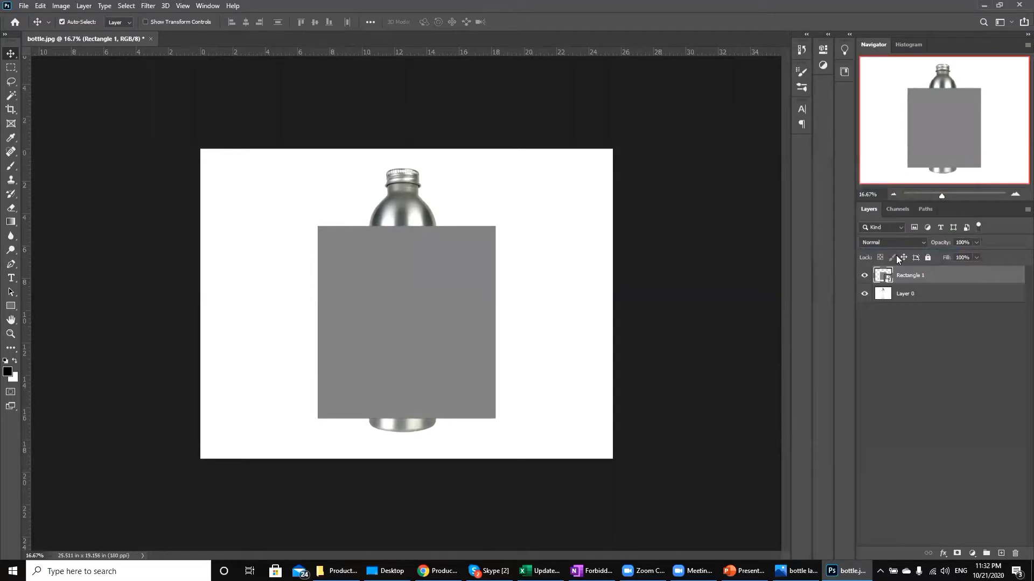
Reduce the Rectangle 1 layer's opacity to a semi-transparent level so the bottle shows through, and deselect the layer
double_click(962, 243)
type("0")
key("Return")
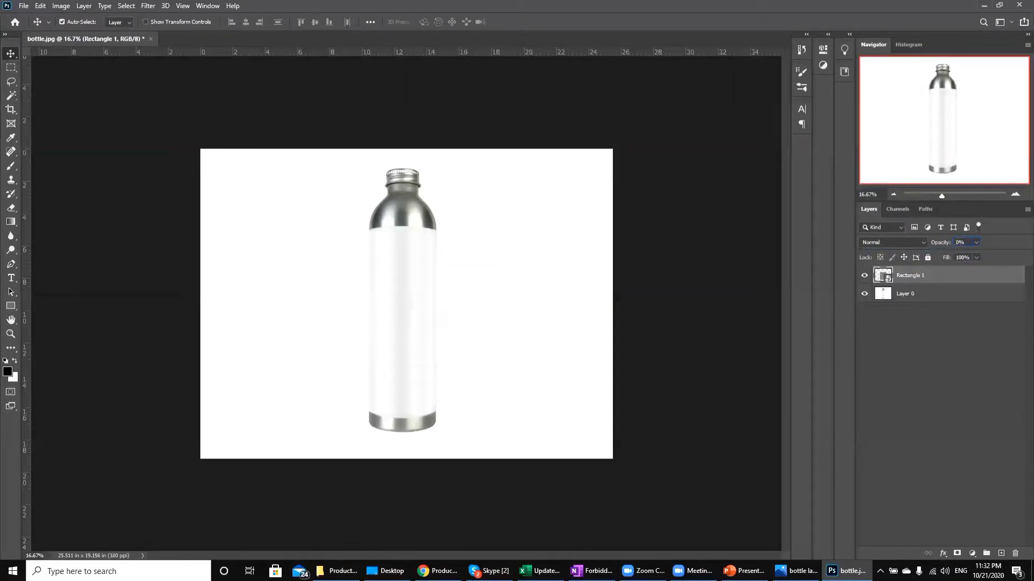
key("ctrl+z")
left_click(194, 249)
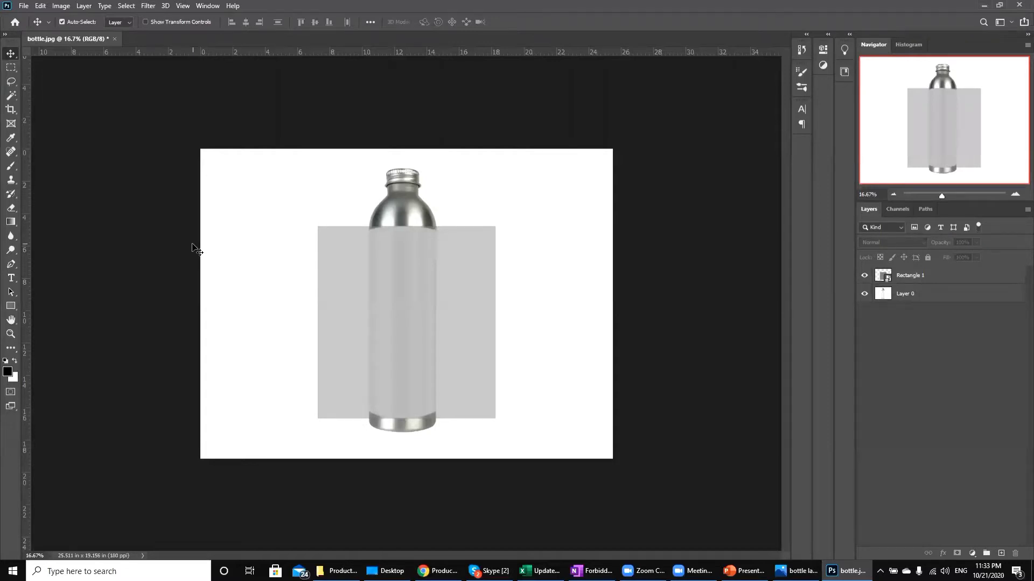
key("ctrl+plus")
key("ctrl+plus")
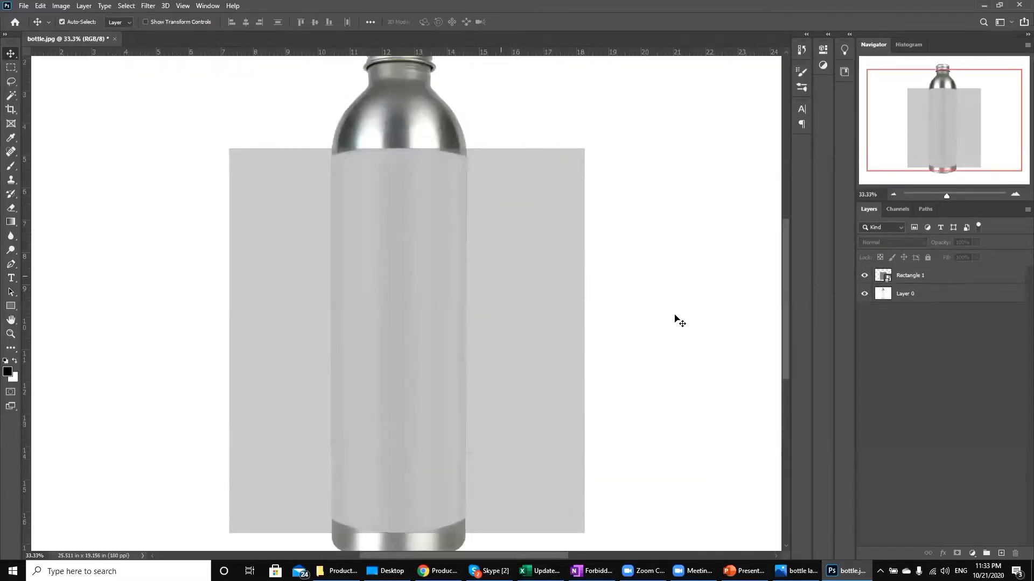
left_click_drag(785, 349, 787, 364)
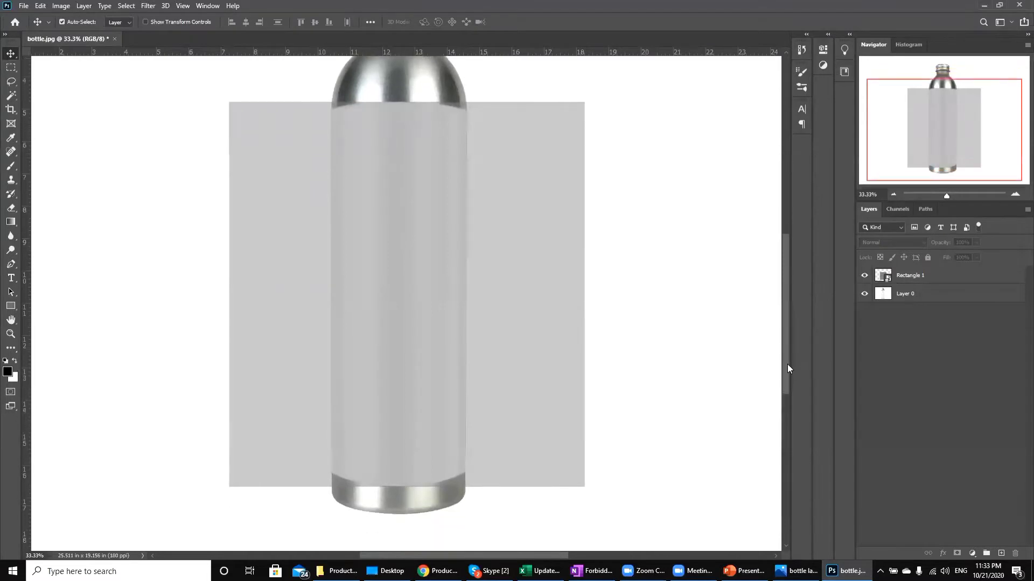
key("ctrl+0")
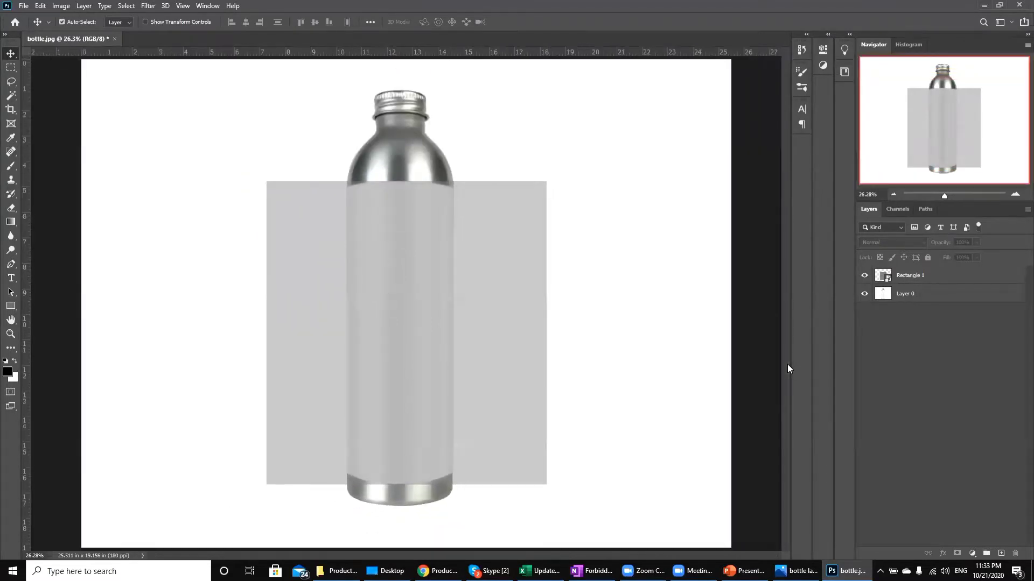
Select the Rectangle 1 layer and start a Warp transform on it
right_click(414, 282)
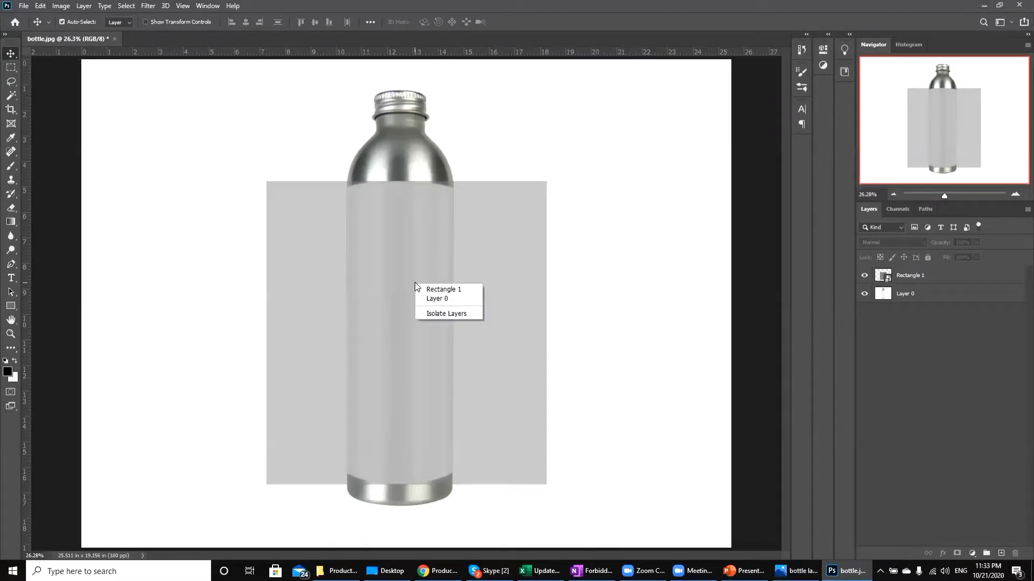
left_click(433, 289)
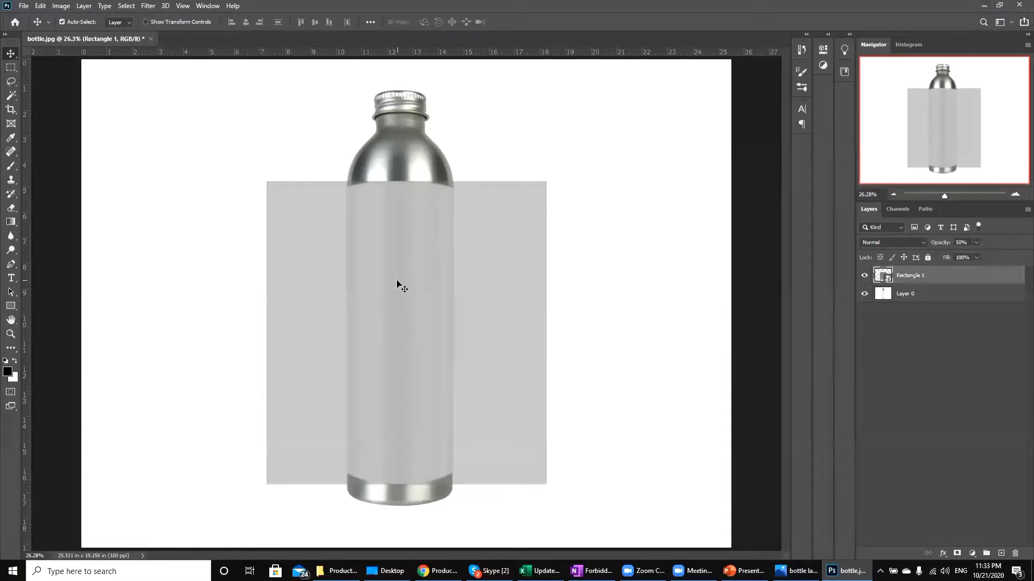
key("ctrl")
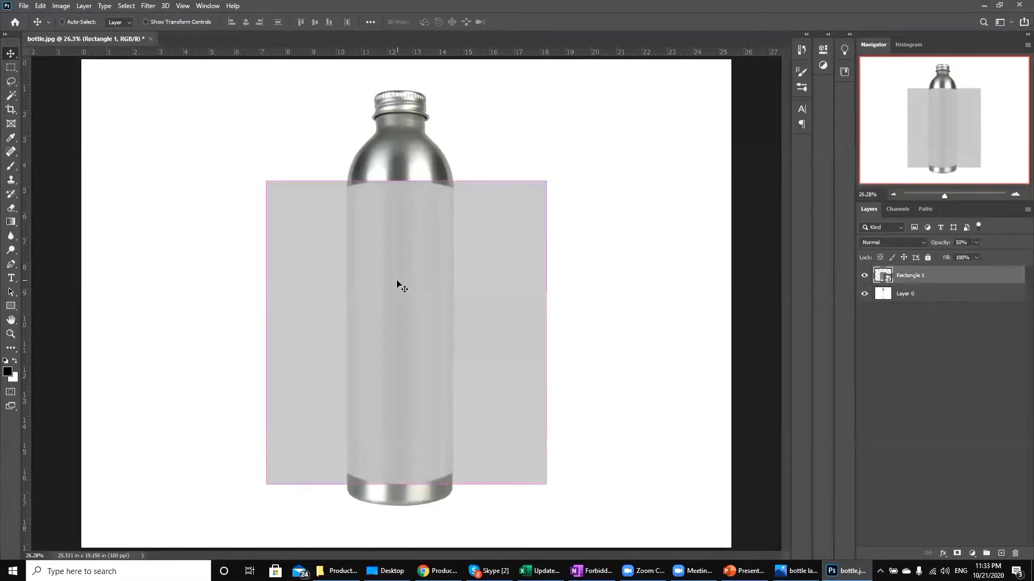
key("ctrl+t")
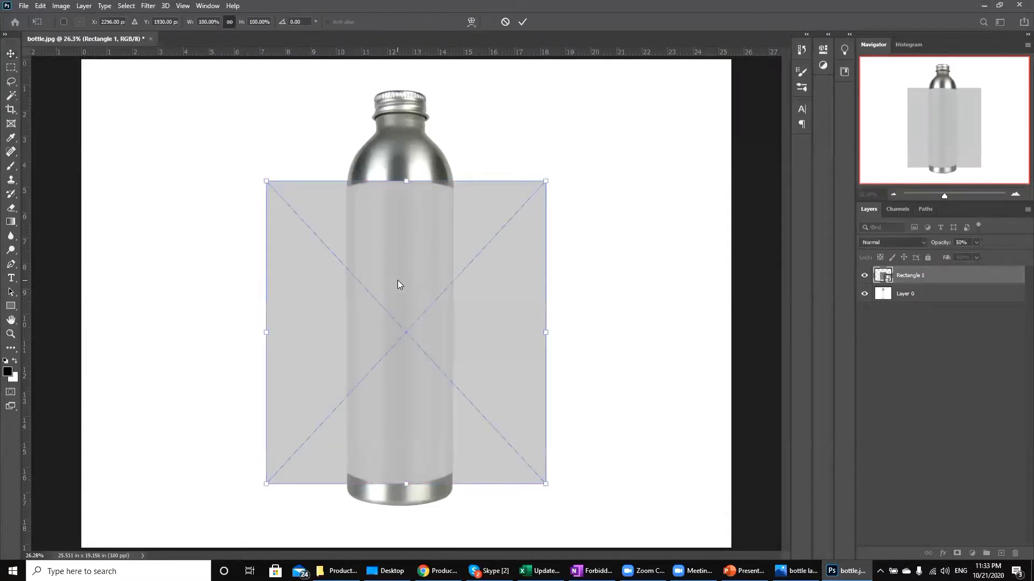
right_click(397, 280)
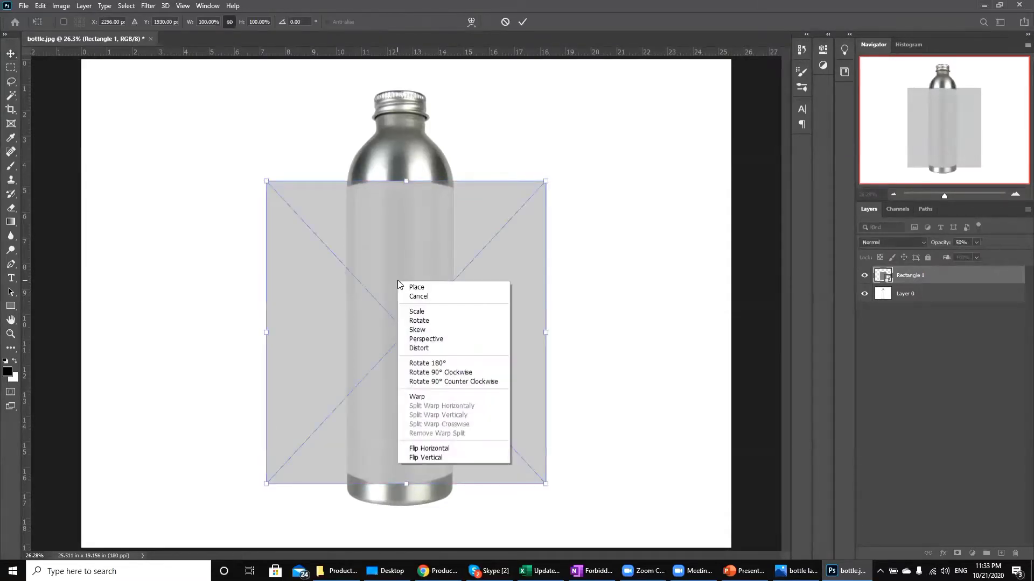
left_click(417, 396)
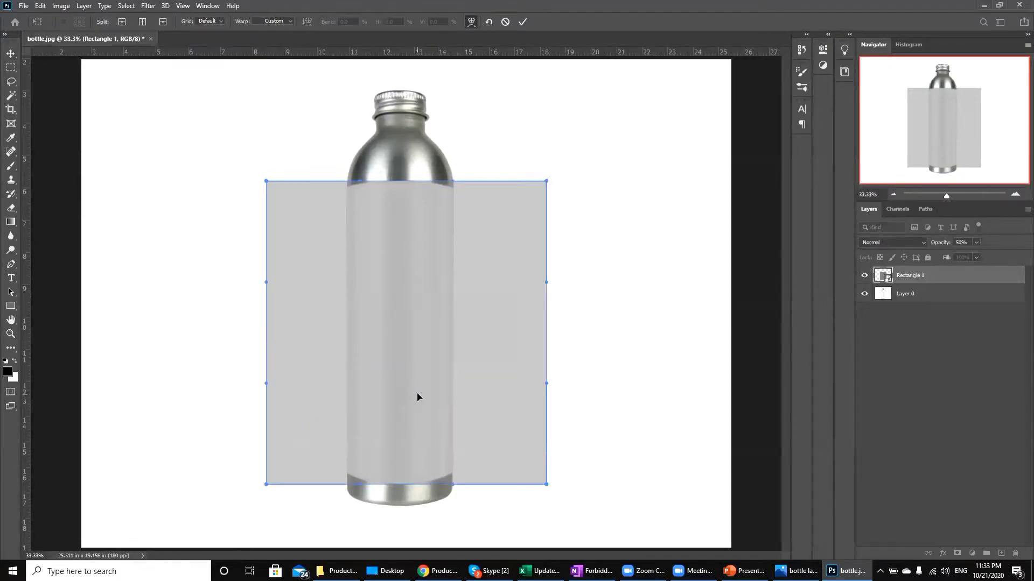
Pull the warp's two upper corners inward onto the bottle's sides, just below the metal shoulder
key("ctrl+plus")
key("ctrl+plus")
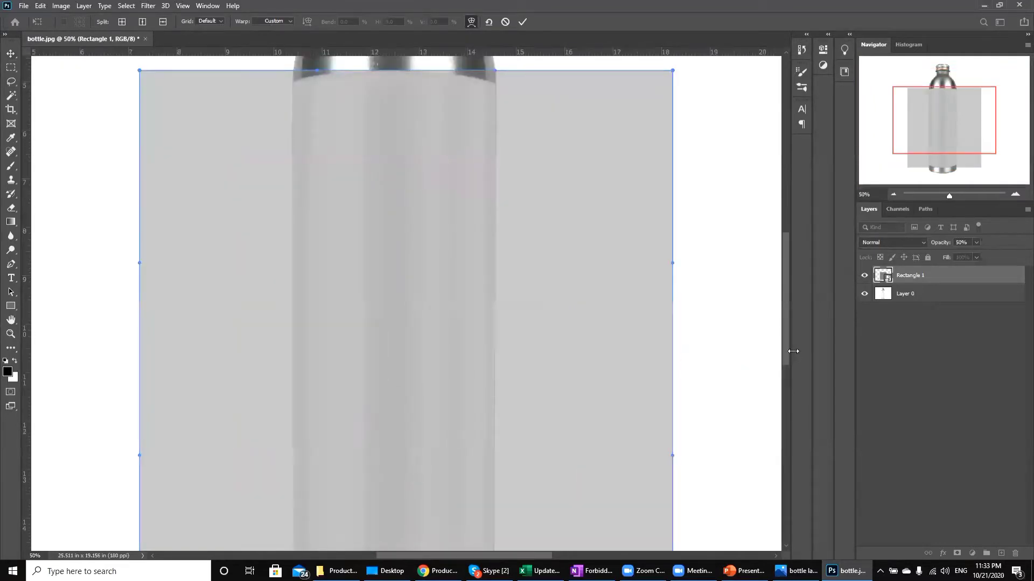
left_click_drag(786, 346, 777, 317)
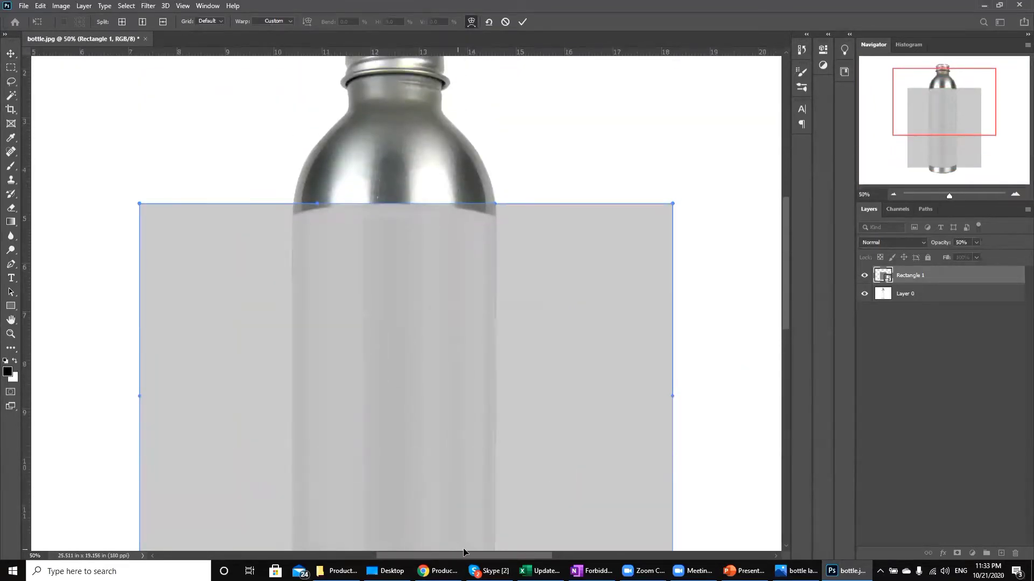
left_click_drag(467, 553, 493, 556)
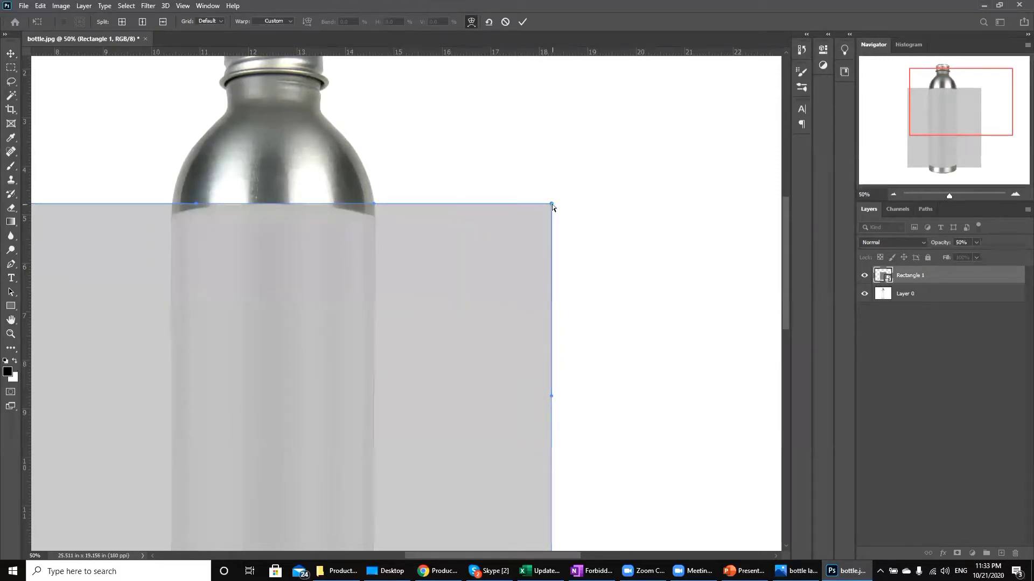
left_click_drag(552, 205, 373, 218)
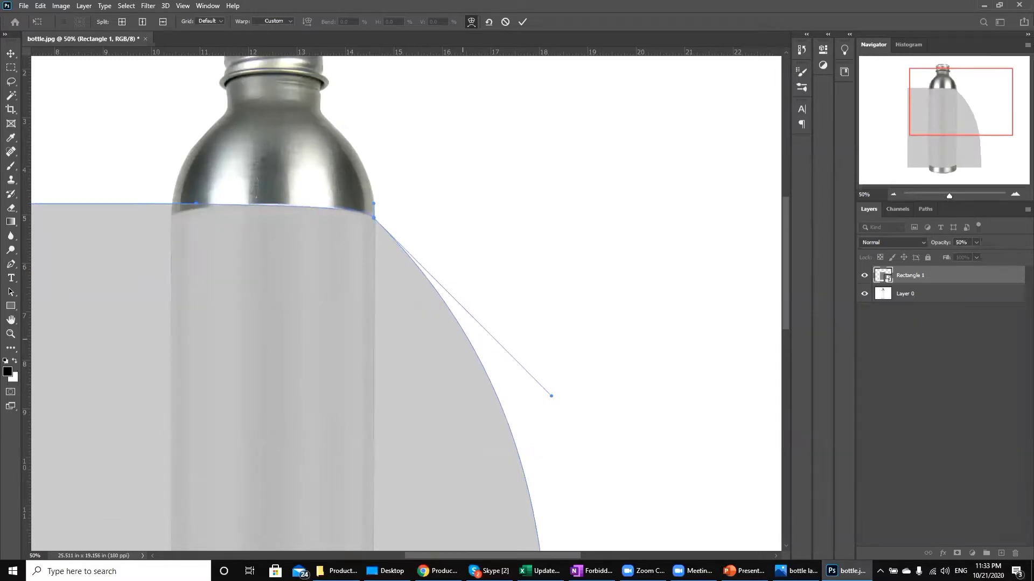
left_click_drag(475, 555, 383, 554)
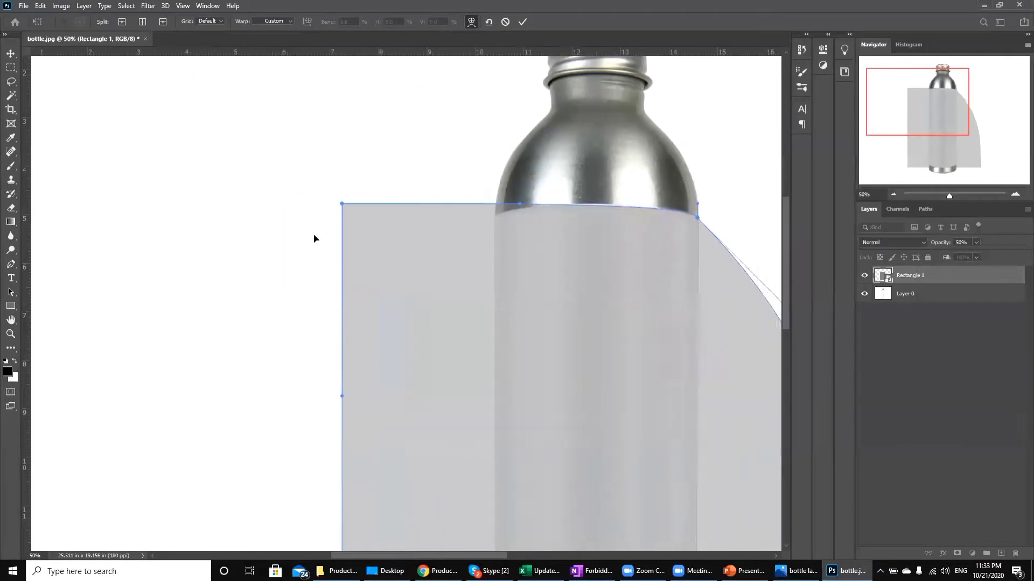
left_click_drag(307, 203, 460, 215)
left_click_drag(506, 554, 534, 554)
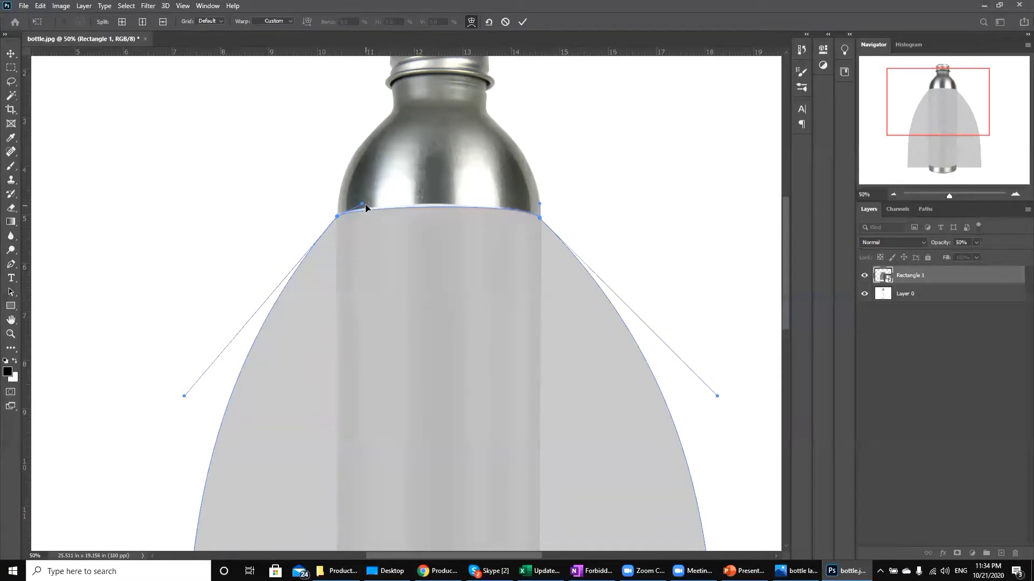
Adjust the direction handles of the warp's upper edge so it follows the curve under the bottle's shoulder
key("ctrl+plus")
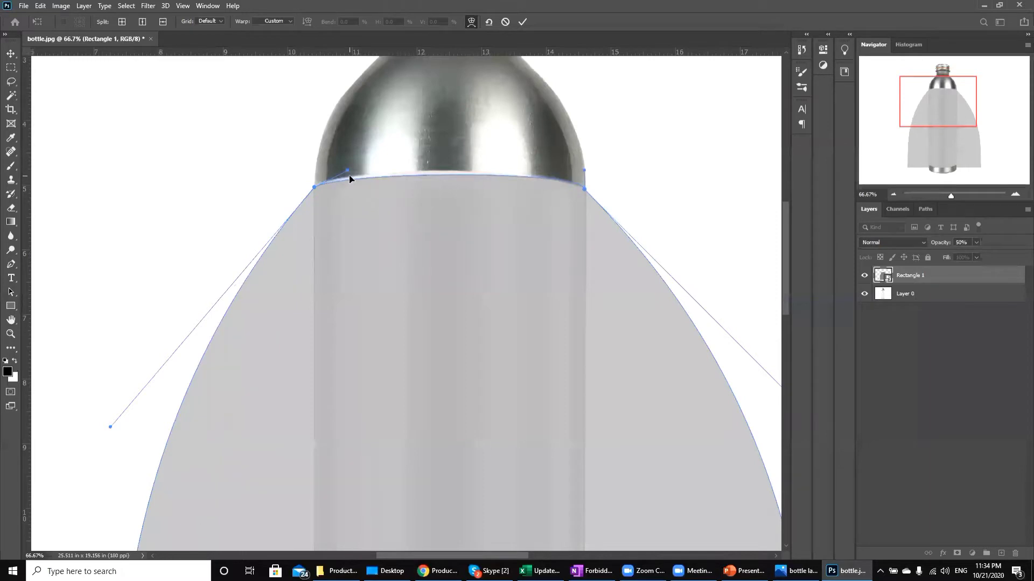
mouse_move(349, 177)
left_mouse_down()
mouse_move(342, 134)
mouse_move(346, 162)
mouse_move(359, 160)
left_mouse_up()
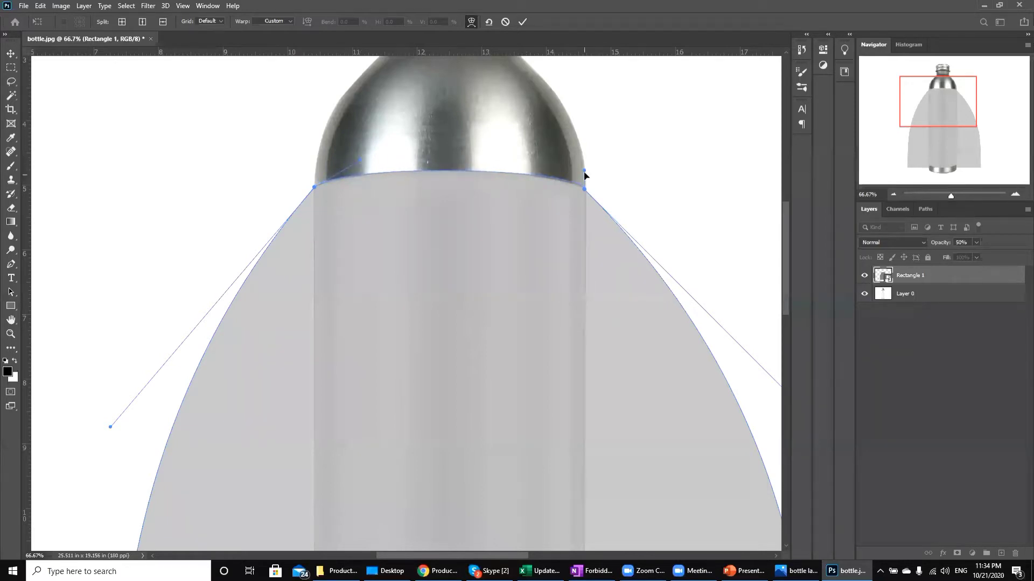
left_click_drag(584, 171, 577, 172)
Pull the warp's two lower corners inward onto the bottle's sides at the top of the metal base
key("ctrl+minus")
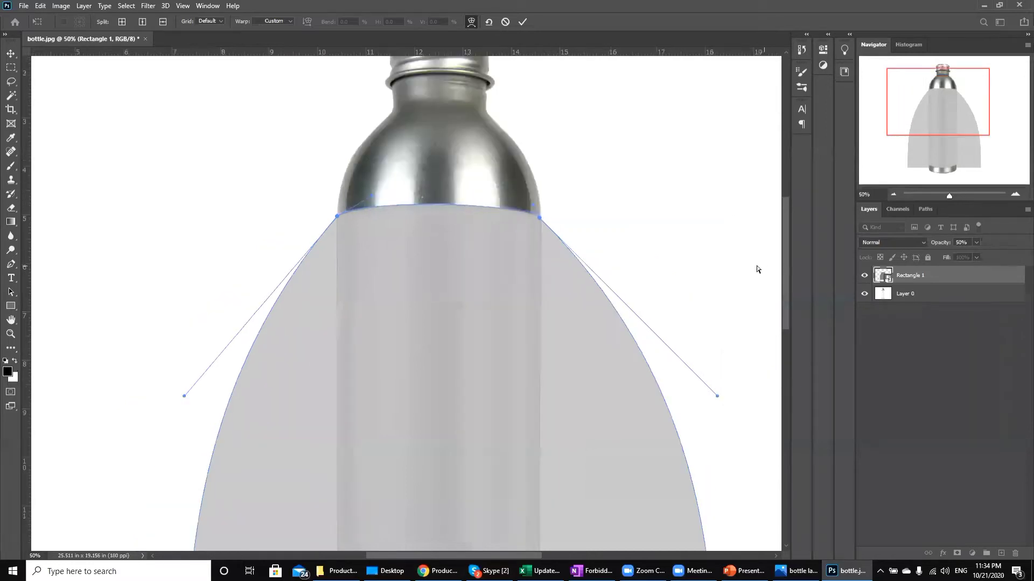
key("Page_Down")
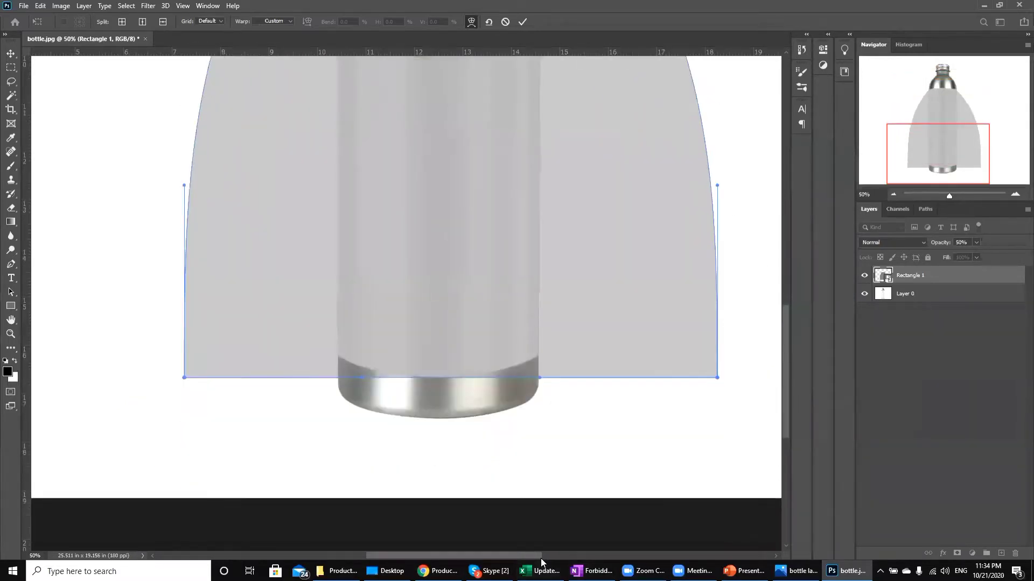
key("ctrl+plus")
left_click_drag(511, 560, 559, 557)
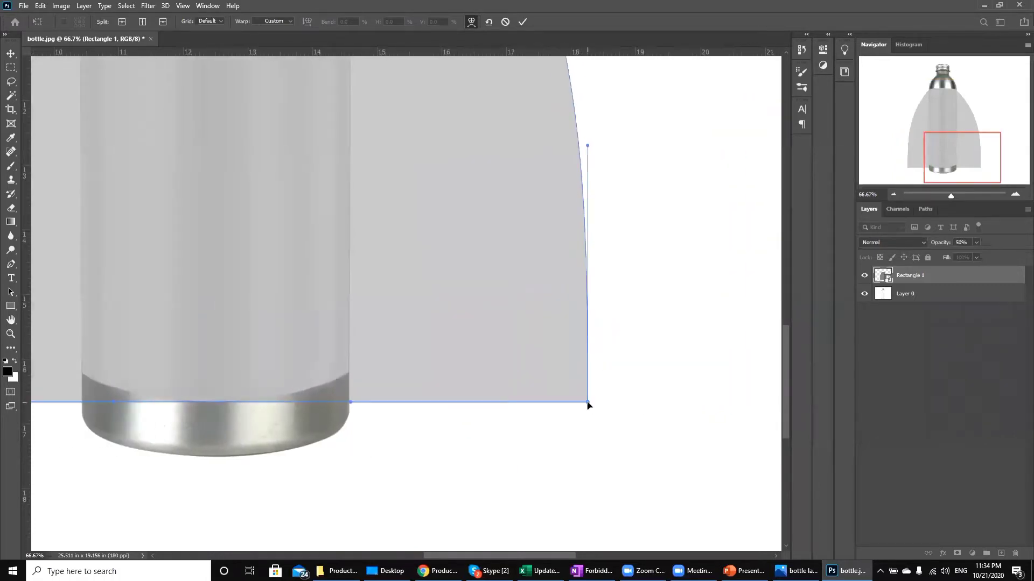
left_click_drag(587, 404, 349, 375)
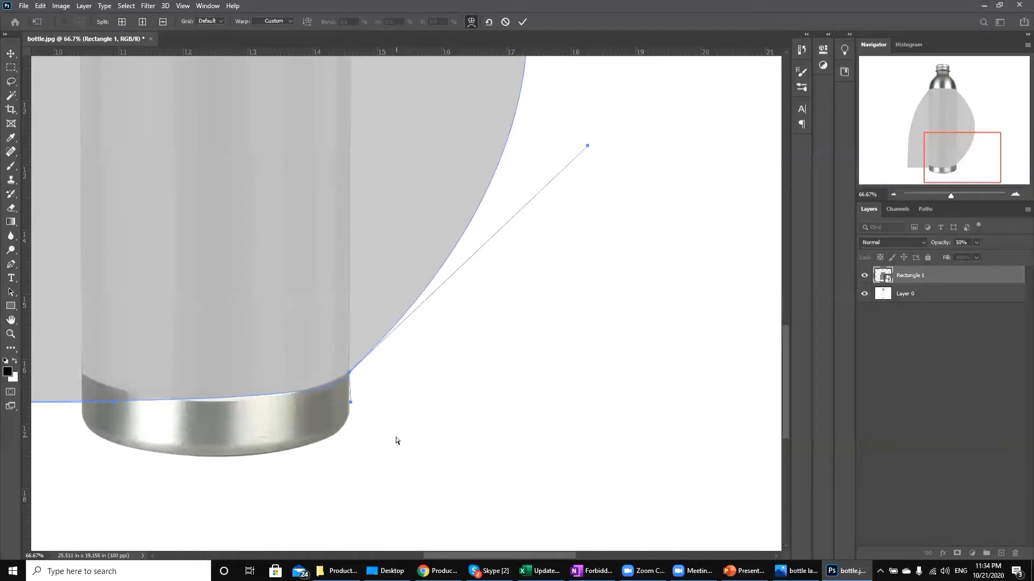
key("ctrl+plus")
left_click_drag(498, 554, 422, 553)
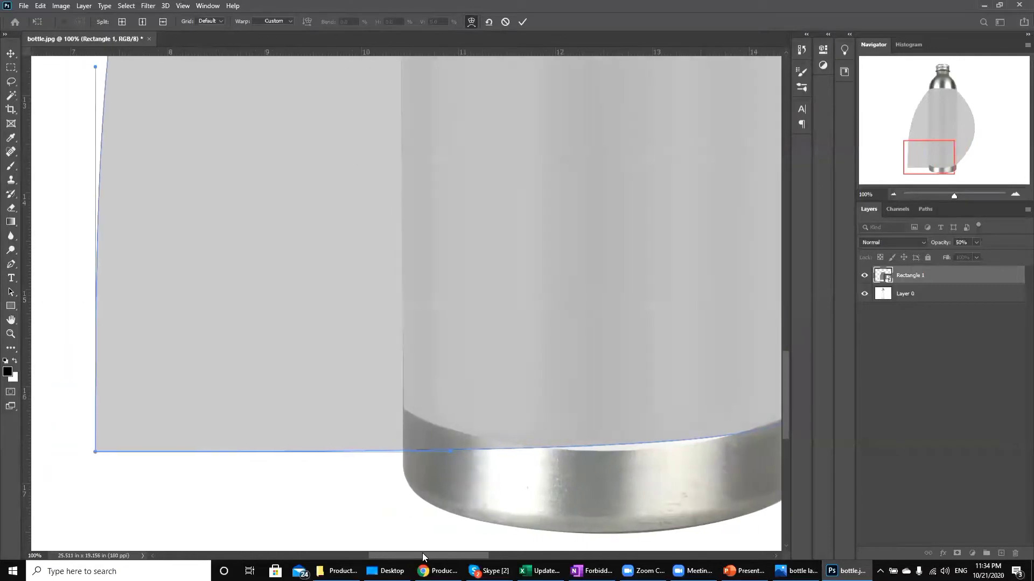
left_click_drag(74, 452, 383, 411)
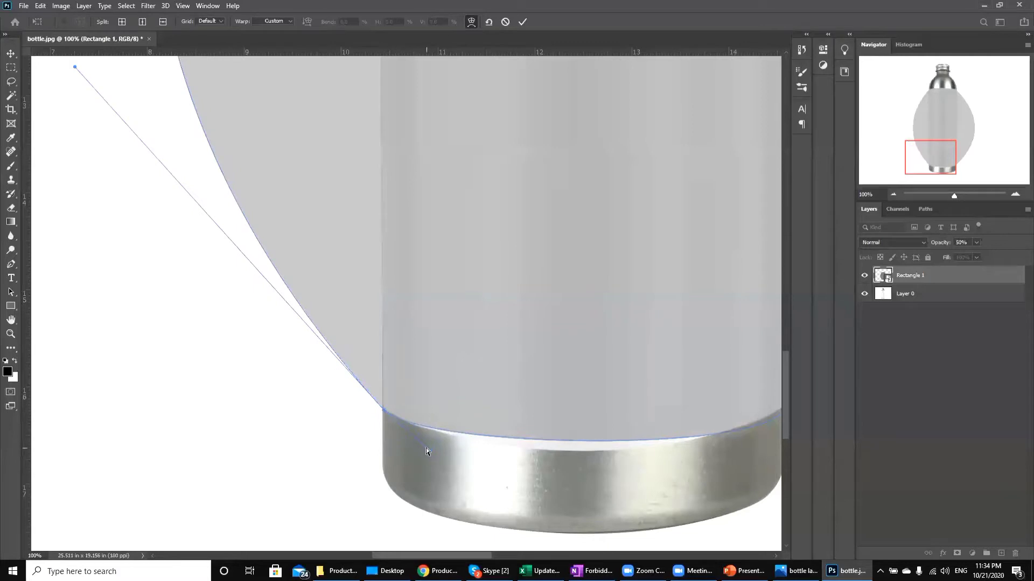
Adjust the direction handles of the warp's lower edge so it follows the curved rim of the metal base
key("ctrl+minus")
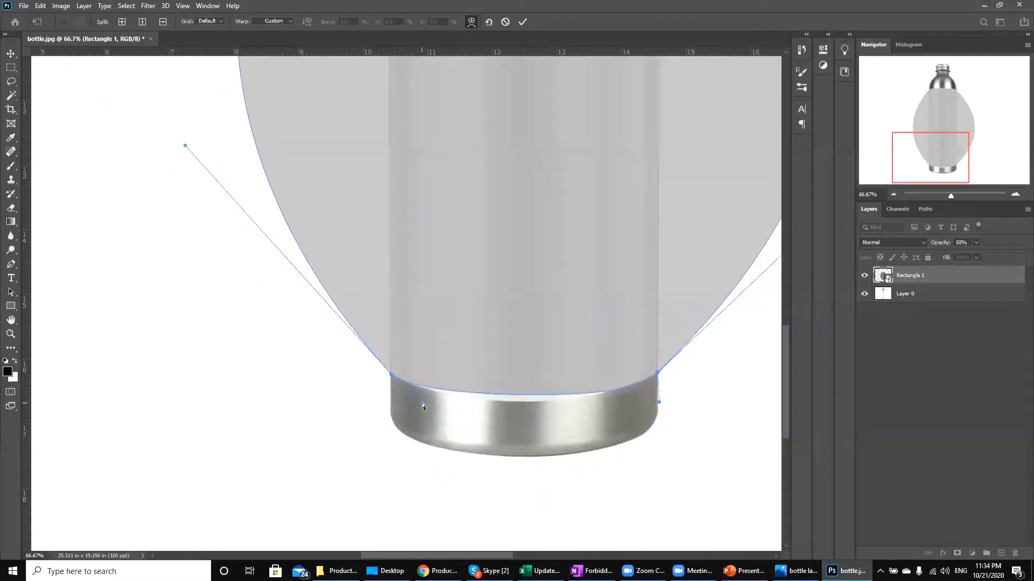
left_click_drag(422, 408, 459, 422)
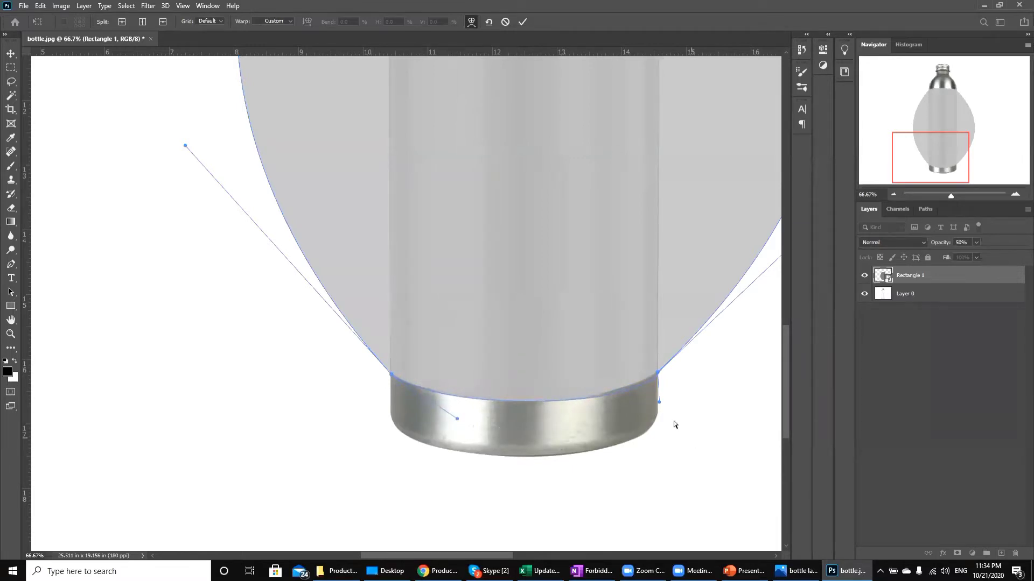
left_click_drag(659, 402, 624, 402)
key("ctrl+plus")
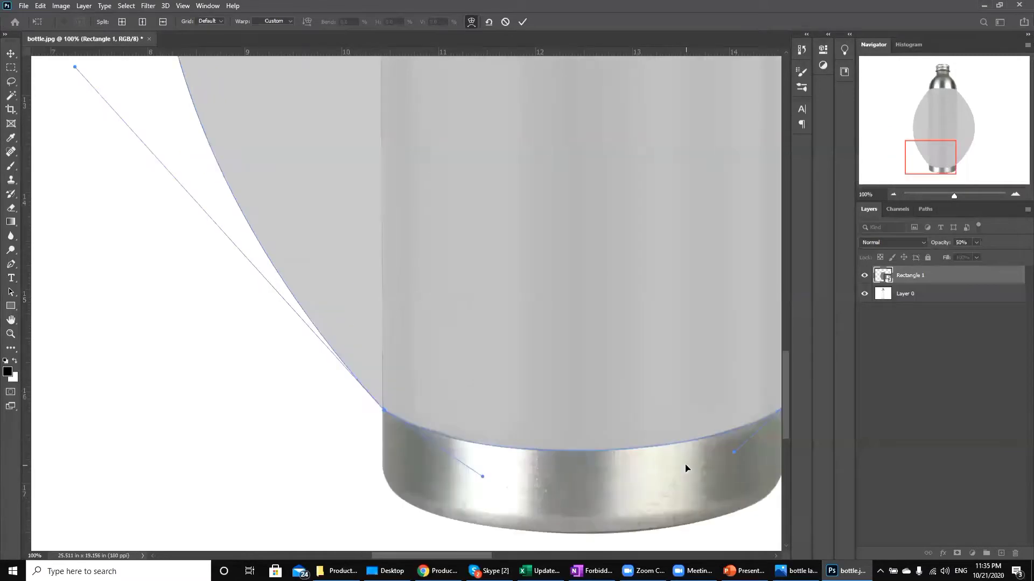
Straighten both bulging sides of the warp along the bottle's edges with their four direction handles, and apply the warp
key("ctrl+0")
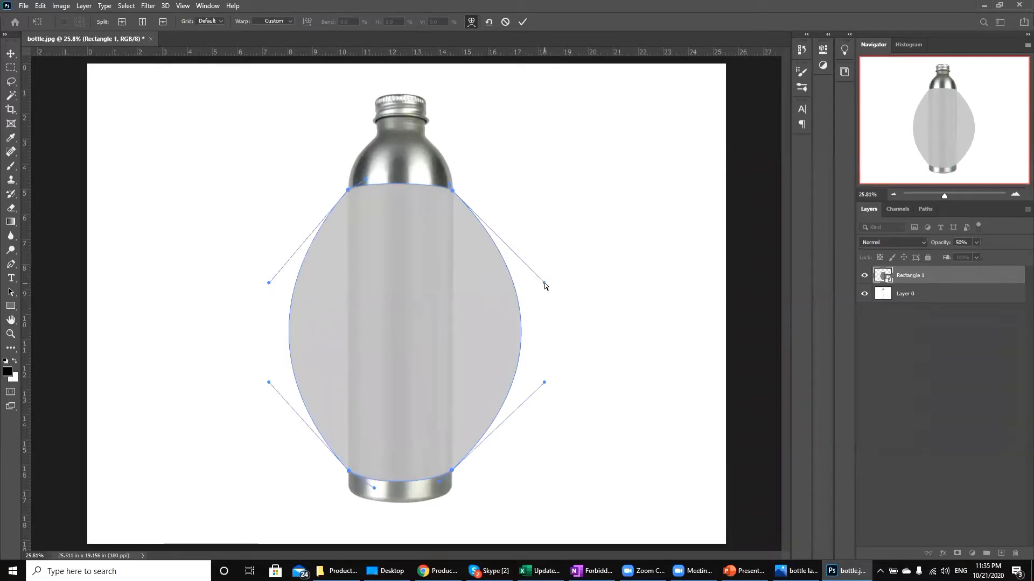
left_click_drag(544, 283, 454, 309)
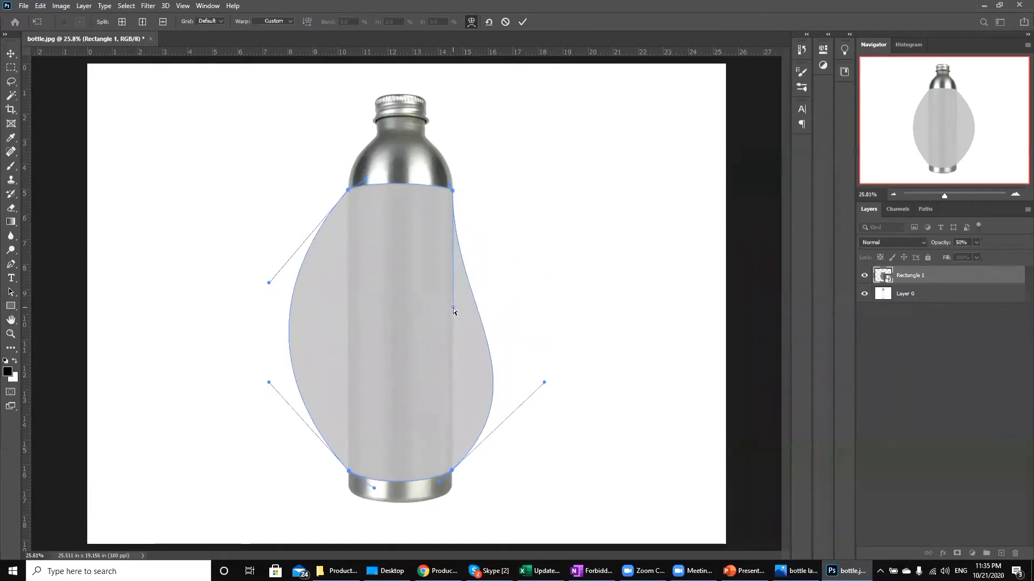
left_click_drag(544, 385, 453, 333)
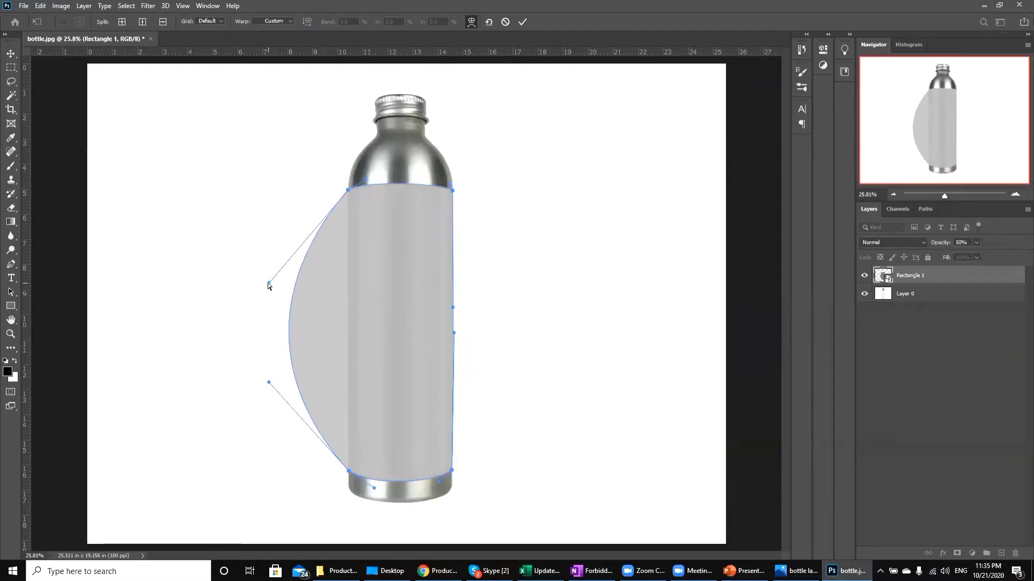
left_click_drag(268, 284, 347, 340)
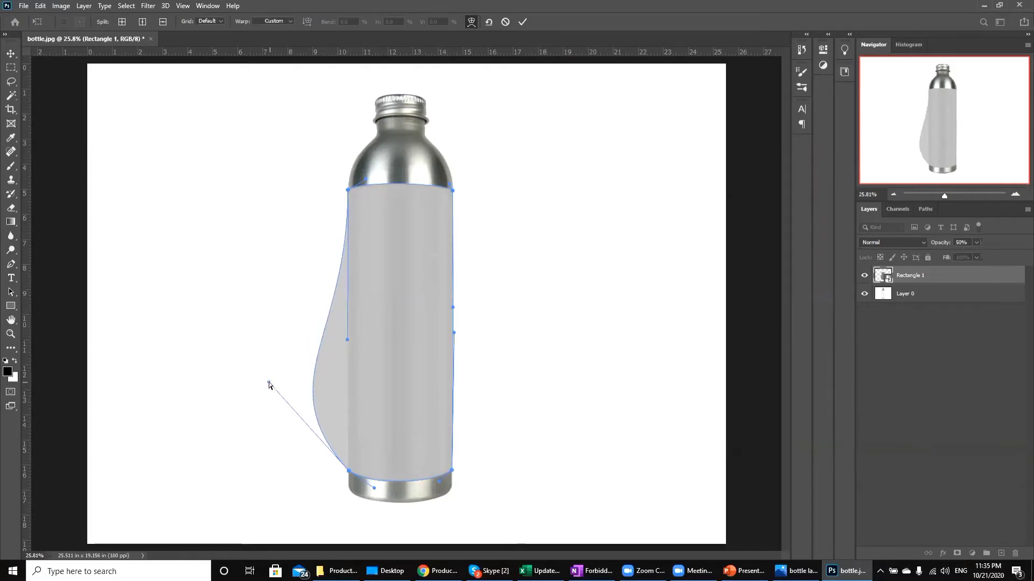
left_click_drag(269, 384, 347, 318)
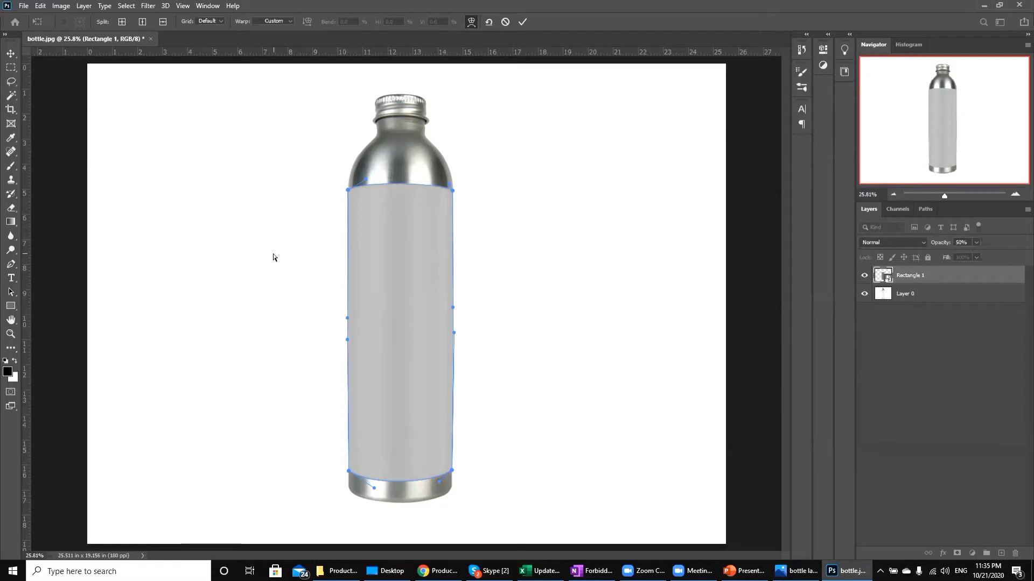
key("Return")
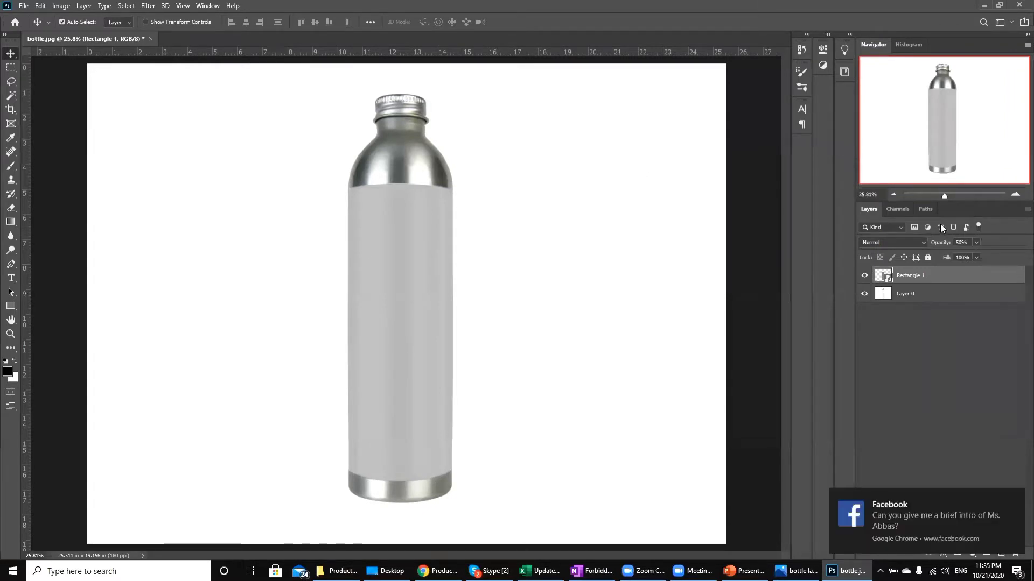
Set the Rectangle 1 layer's opacity to 100% and select Layer 0
left_click(961, 242)
type("100")
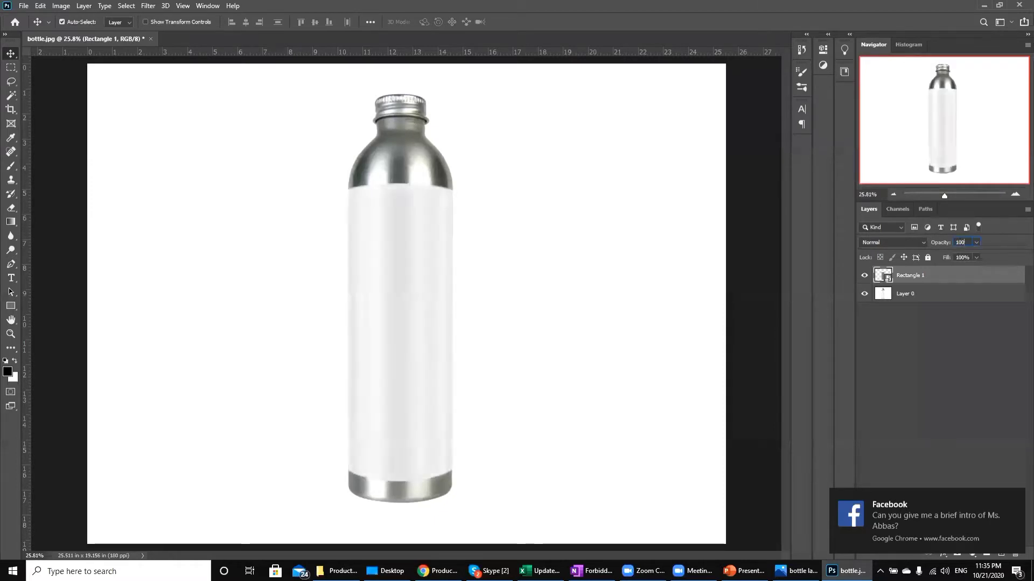
left_click(559, 292)
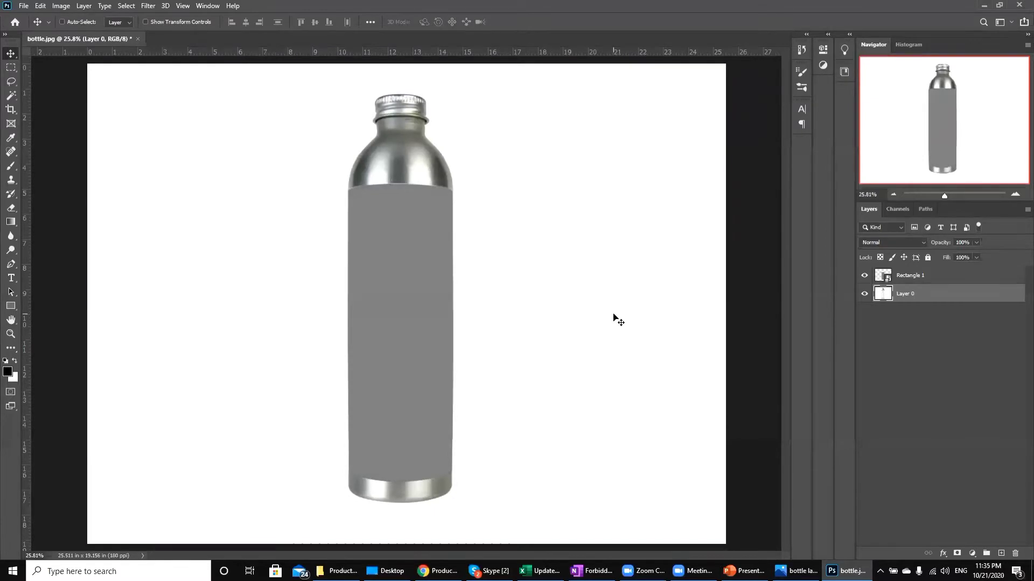
key("ctrl+plus")
key("ctrl+plus")
left_click_drag(785, 323, 786, 358)
key("ctrl+0")
key("ctrl")
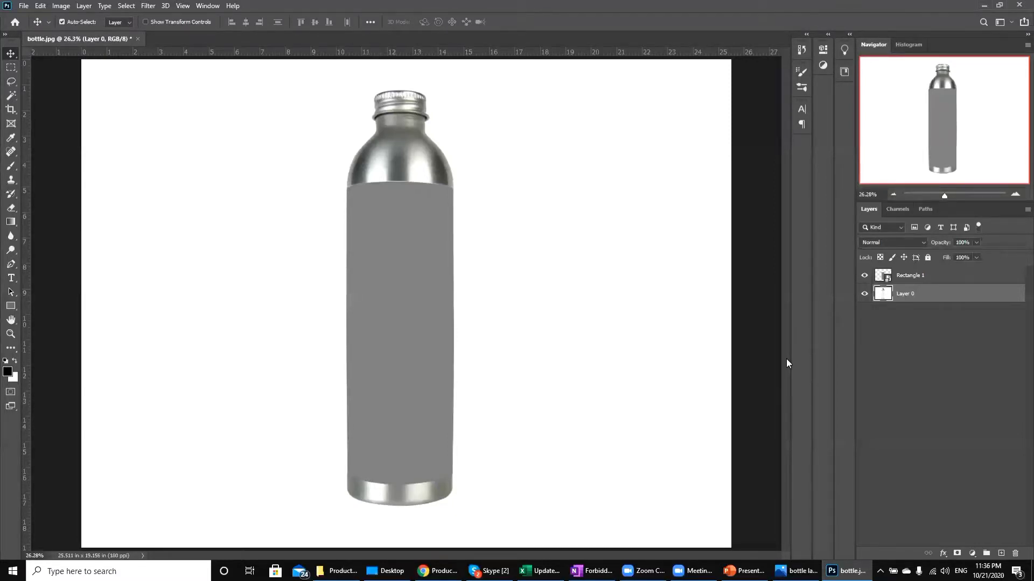
Open the contents of the Rectangle 1 smart object and place the "bottle label" image in it as an embedded file
left_click(956, 277)
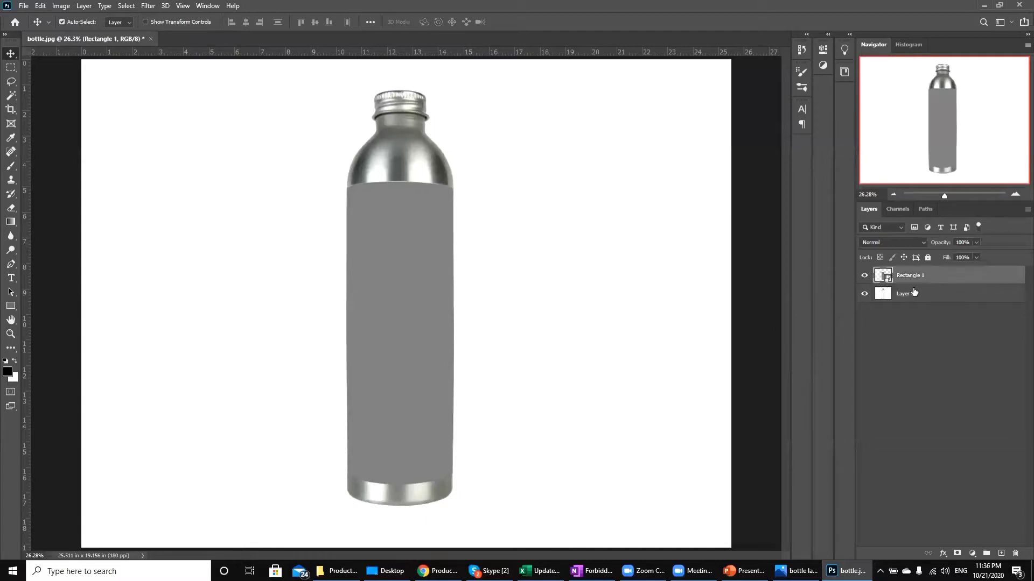
double_click(888, 278)
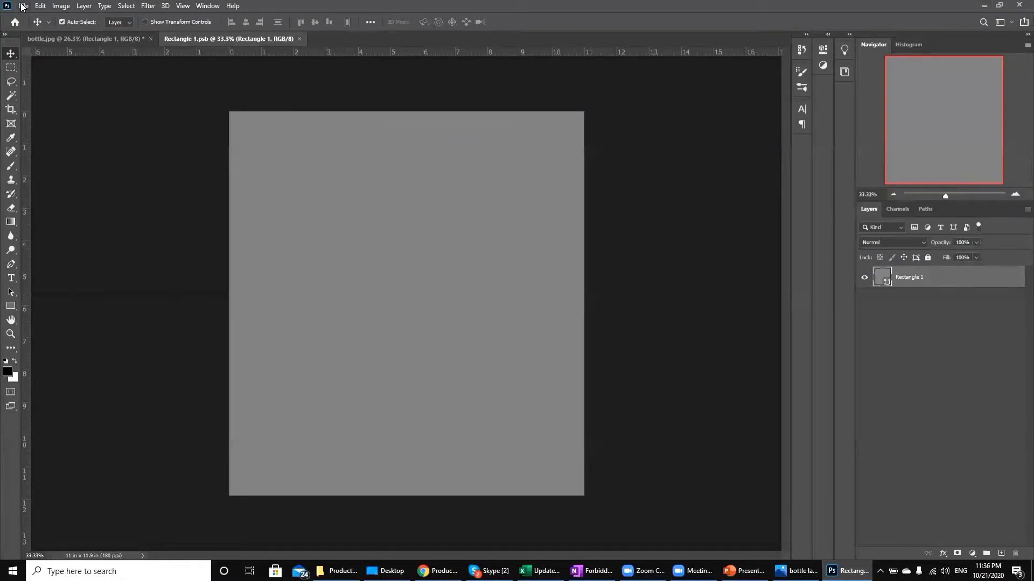
left_click(22, 7)
left_click(59, 220)
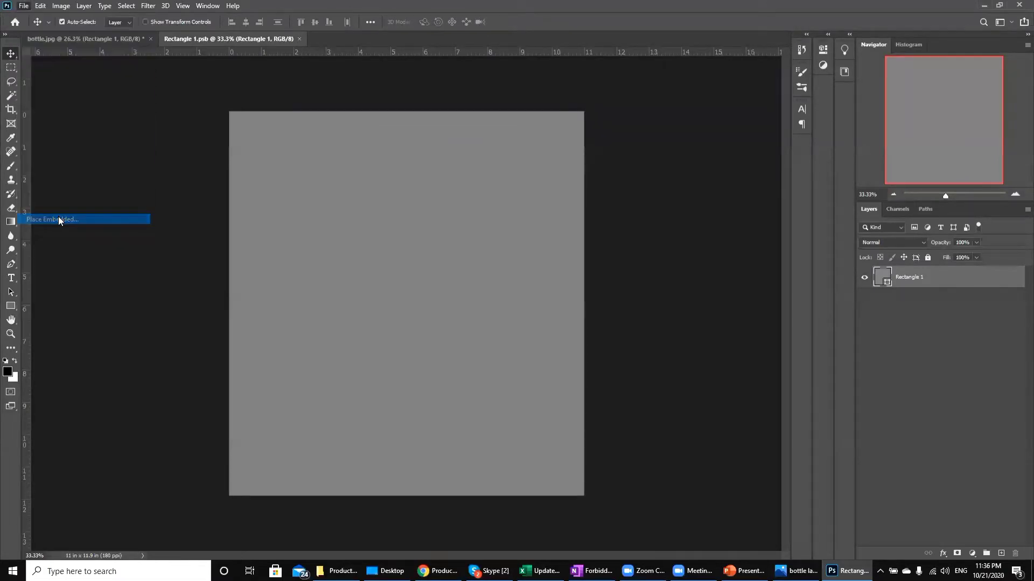
left_click(509, 170)
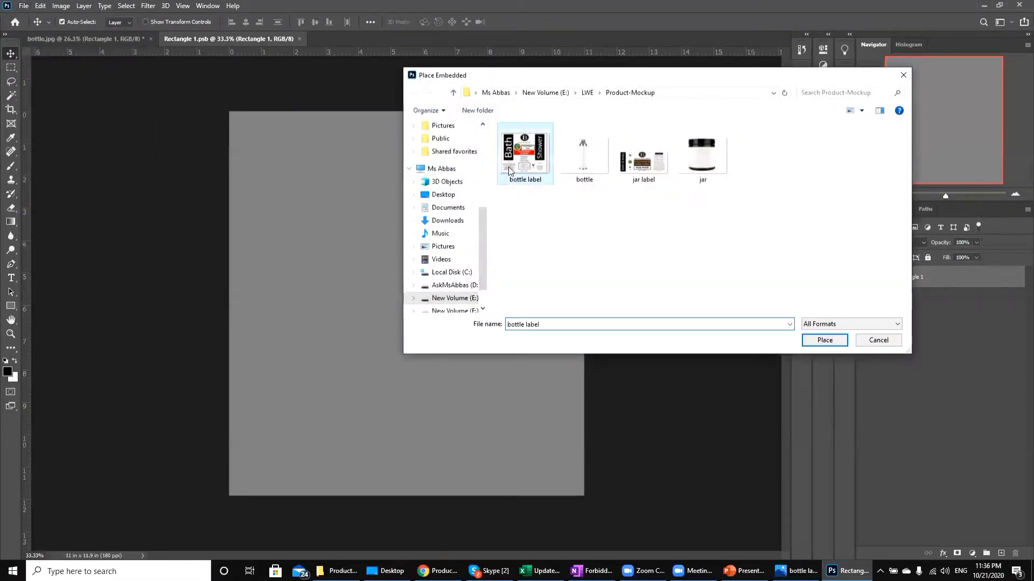
double_click(509, 170)
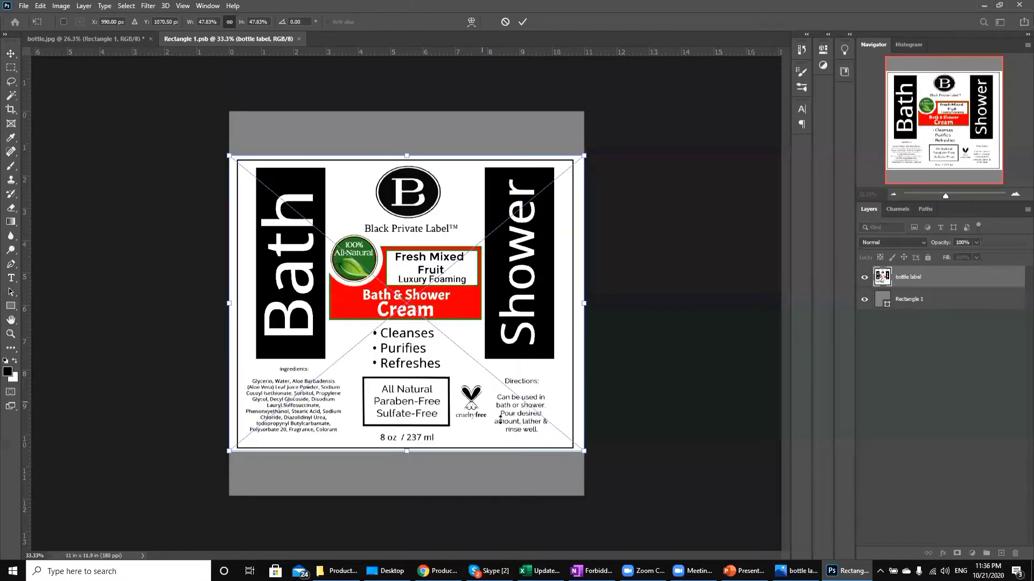
Enlarge the placed bottle label until it covers the full height of the grey canvas, and apply the transform
left_click_drag(586, 452, 660, 509)
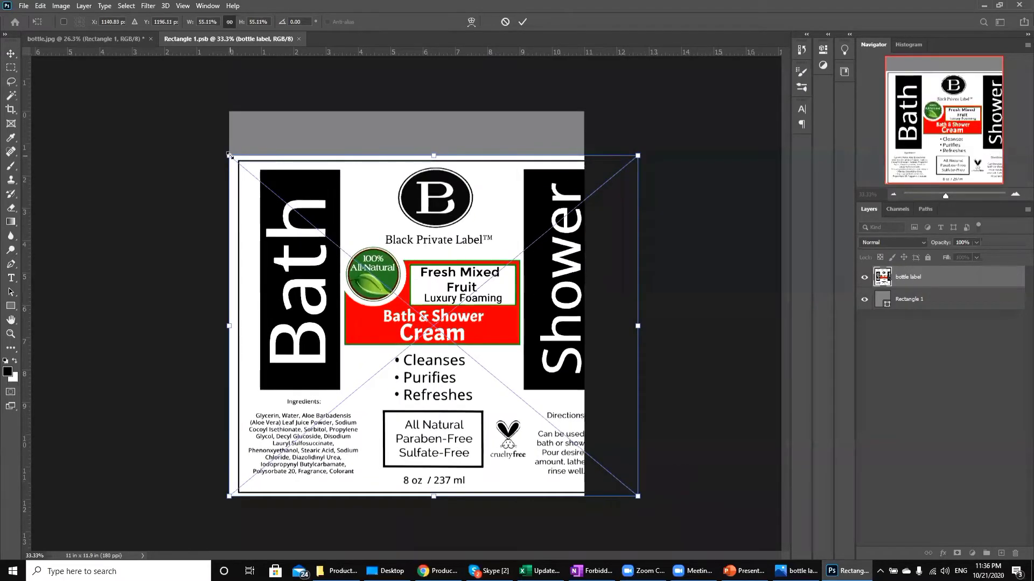
left_click_drag(229, 155, 161, 106)
key("Return")
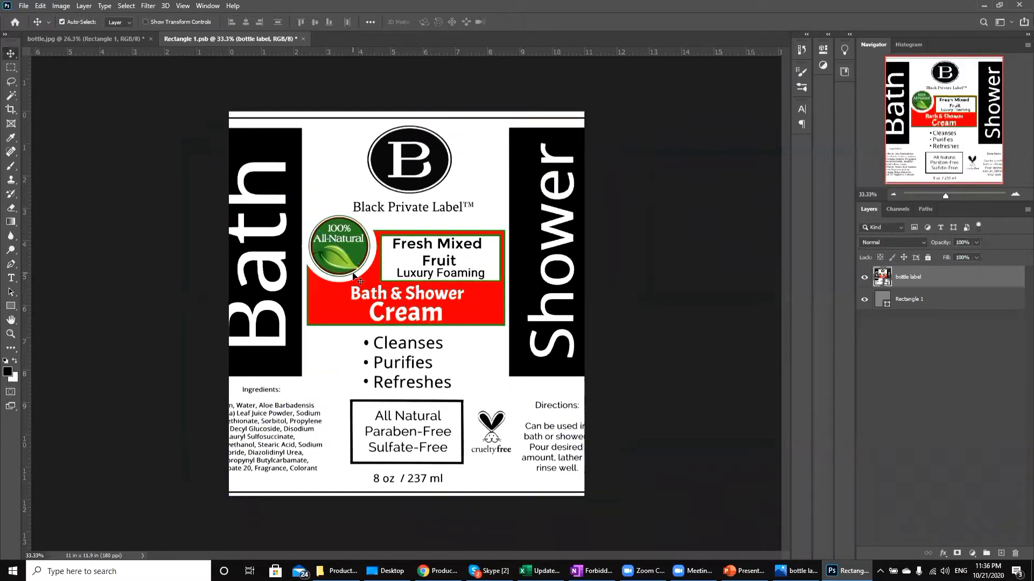
Nudge the bottle label slightly left, save the smart object, and return to bottle.jpg to check the mockup
left_click_drag(380, 285, 372, 285)
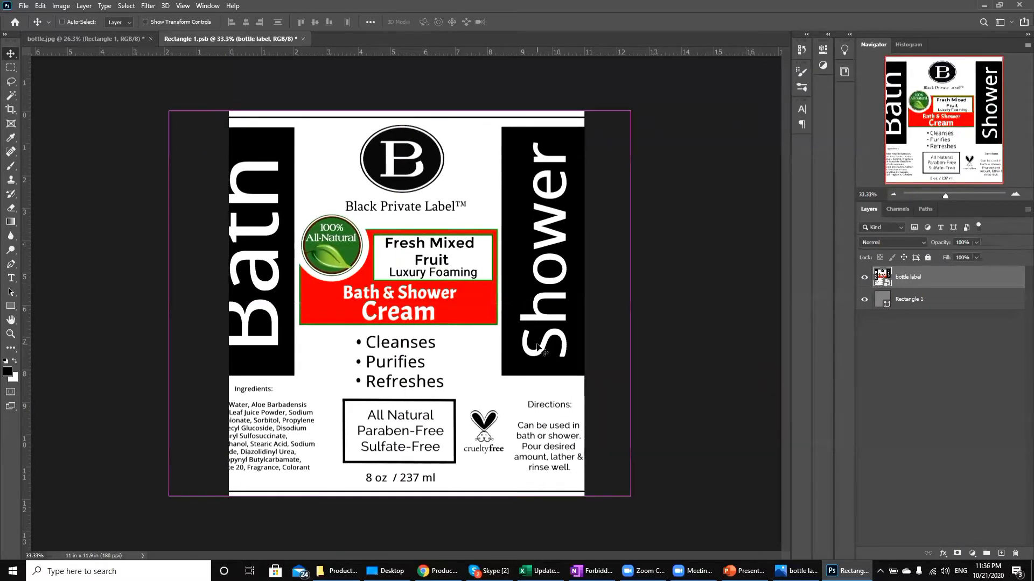
key("ctrl+s")
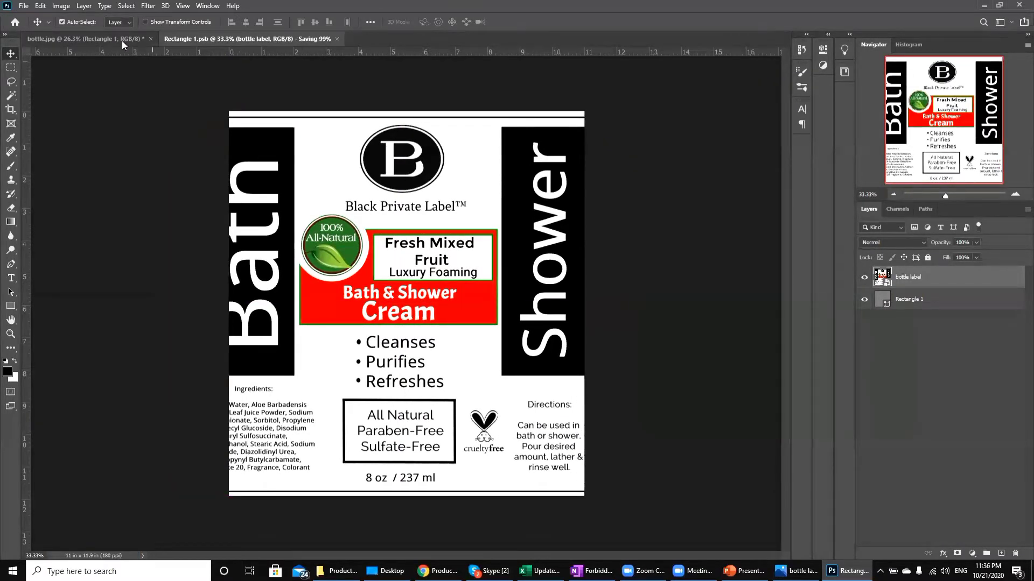
left_click(122, 40)
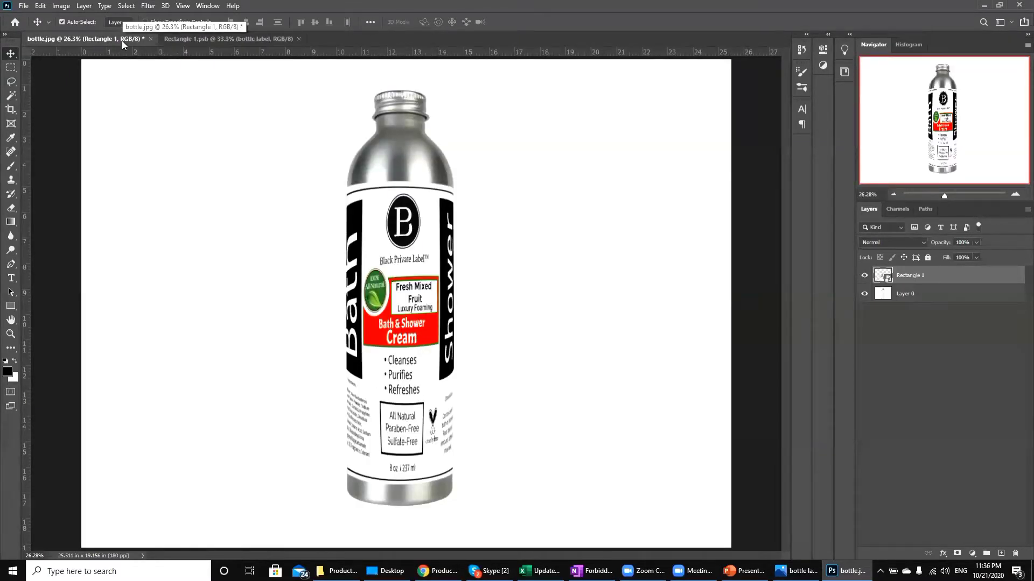
Shift the label right in Rectangle 1.psb so its left border is inside the canvas, save, and return to bottle.jpg
left_click(207, 37)
left_click_drag(415, 252, 466, 253)
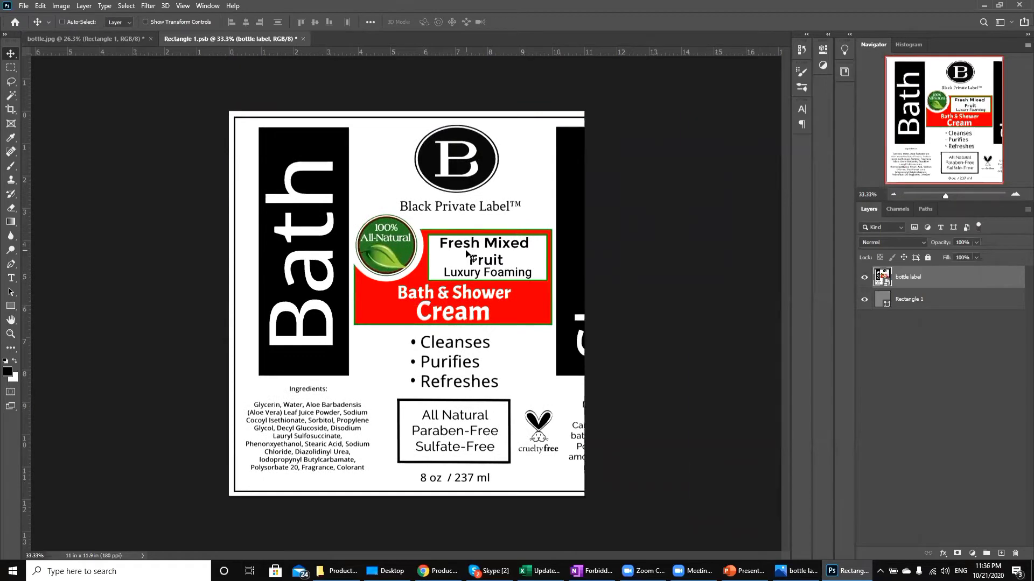
key("ctrl+s")
left_click(101, 40)
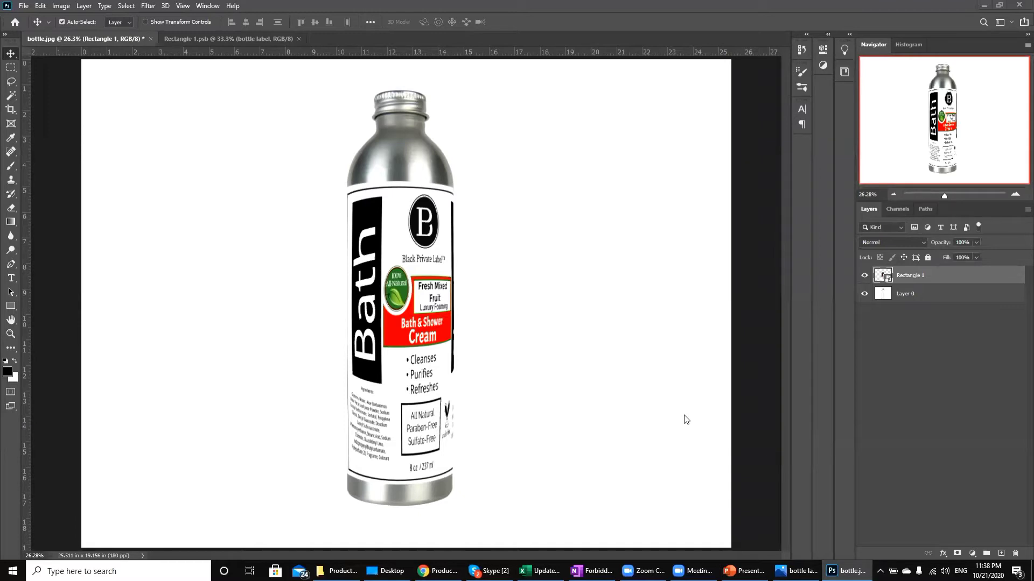
left_click(240, 39)
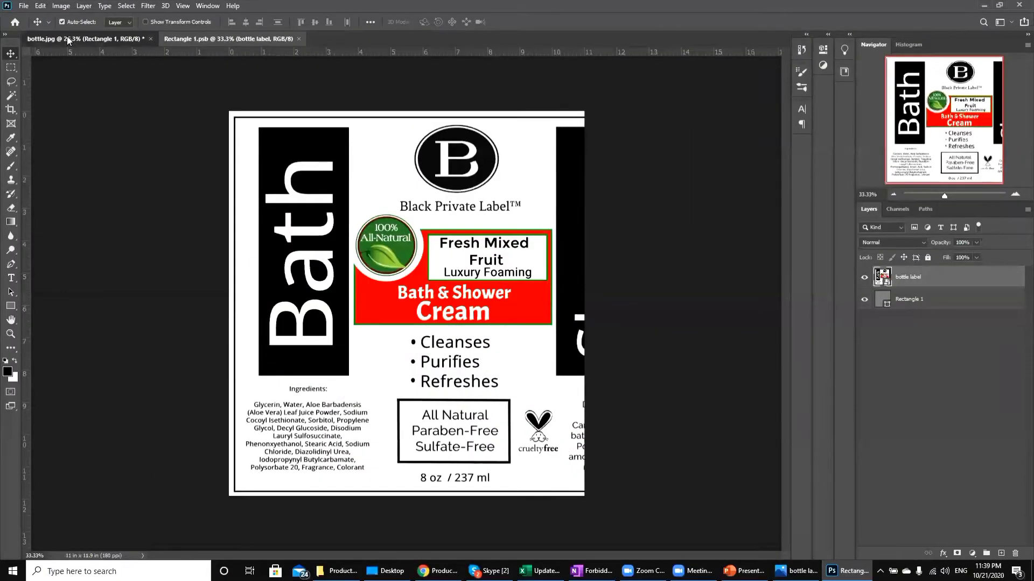
left_click(68, 38)
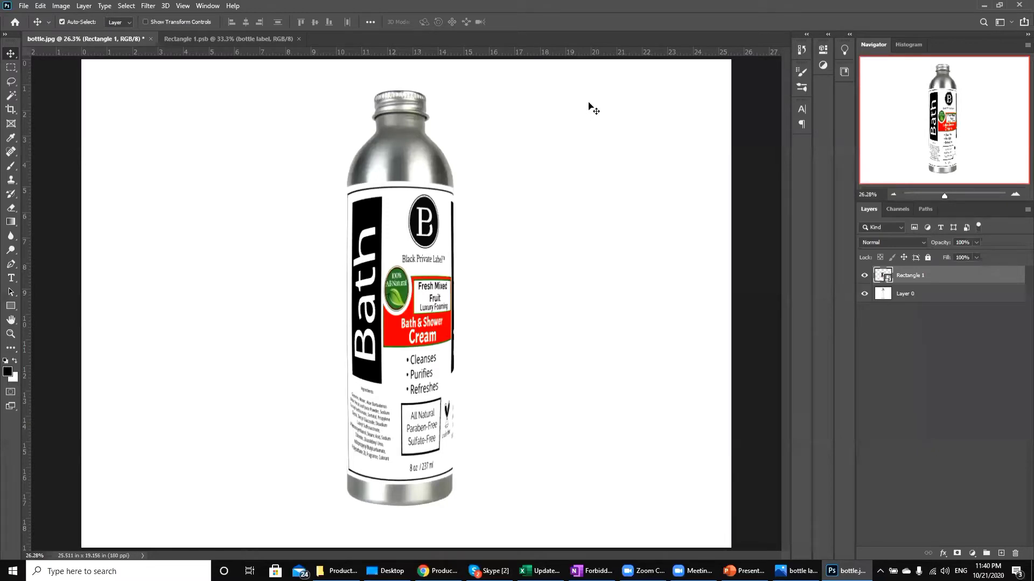
Open jar.jpg and unlock its Background layer
key("ctrl+o")
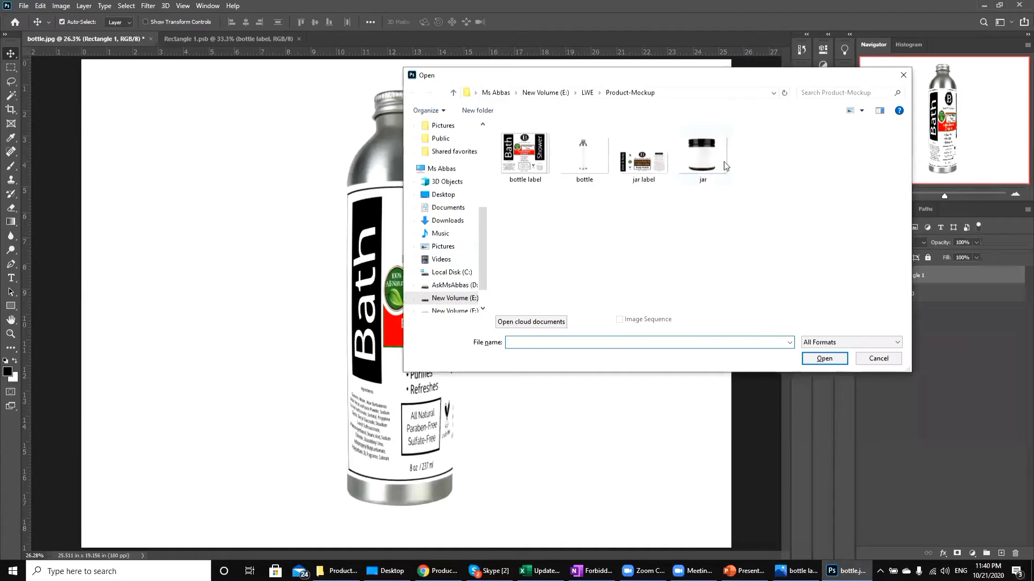
double_click(724, 166)
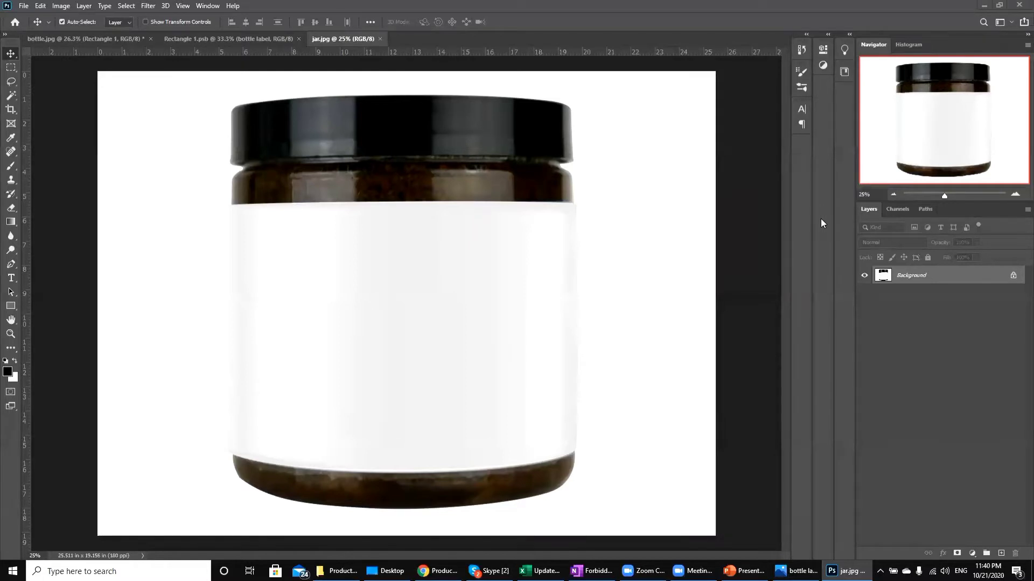
left_click(1010, 274)
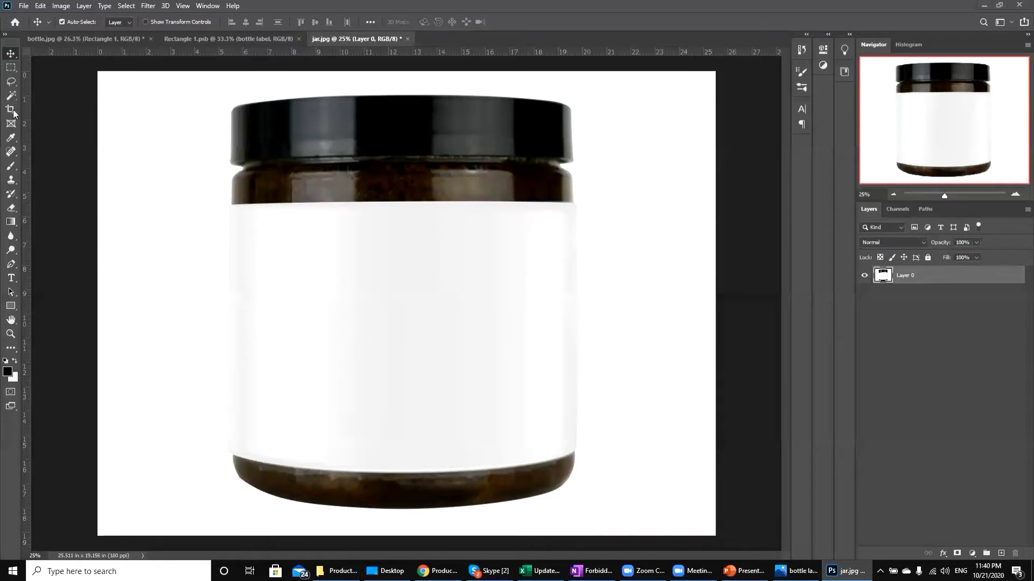
Draw a rectangle about 4252 × 2032 px across the jar's blank label area, extending past both sides of the jar
left_click(11, 306)
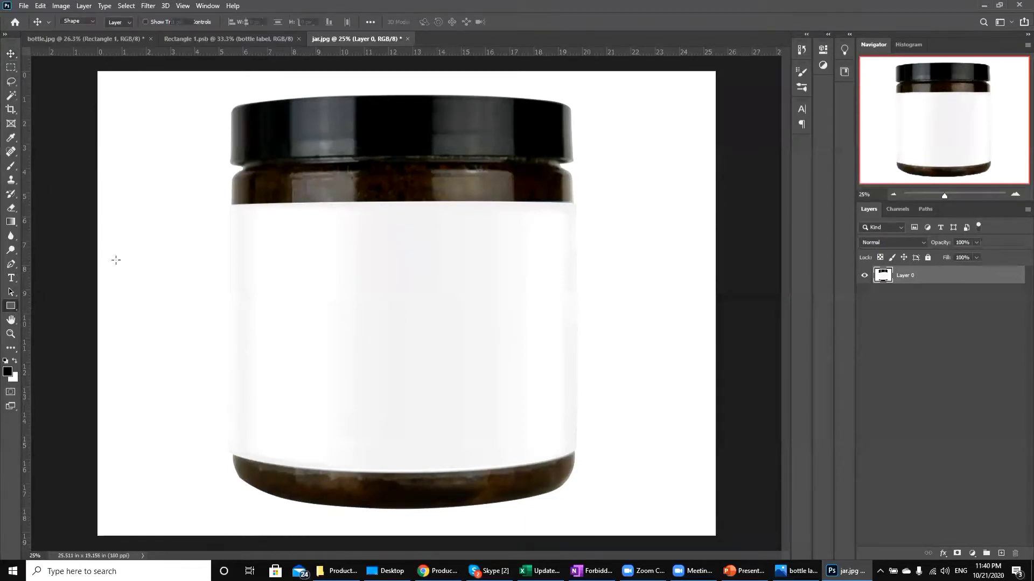
left_click_drag(128, 199, 700, 472)
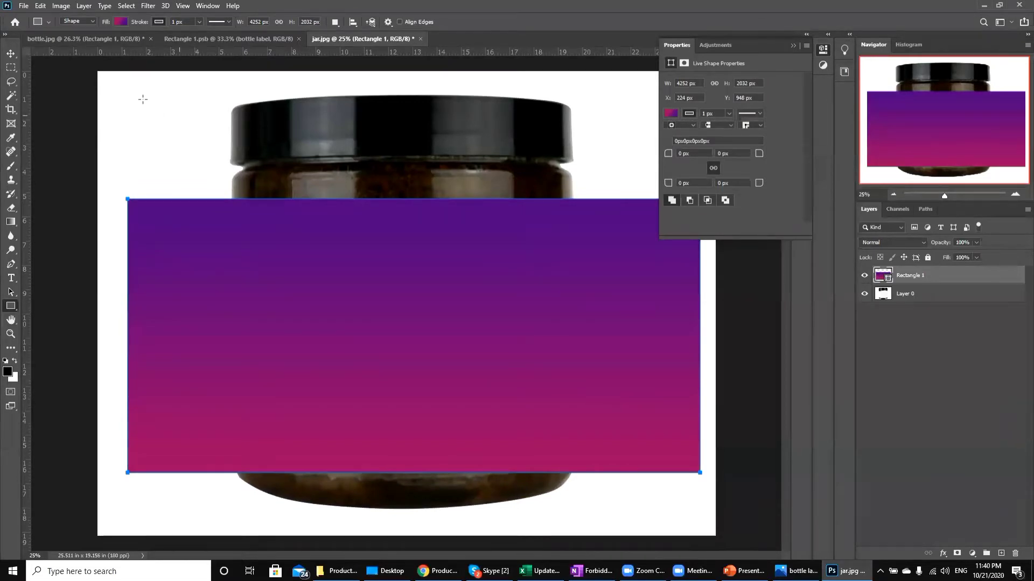
Fill the rectangle with solid grey, RGB 128, 128, 128
left_click(124, 27)
left_click(125, 26)
left_click(119, 23)
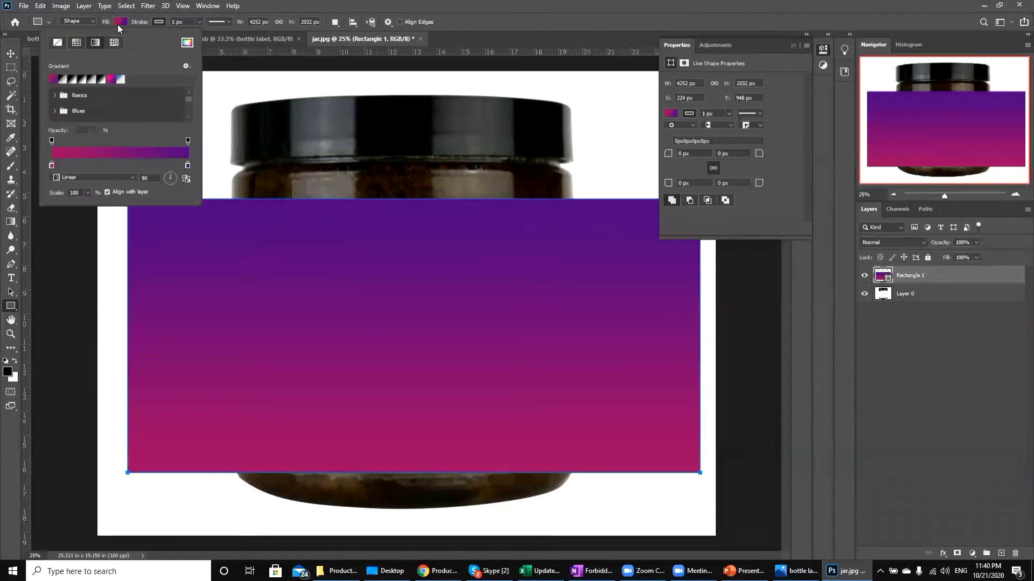
left_click(188, 43)
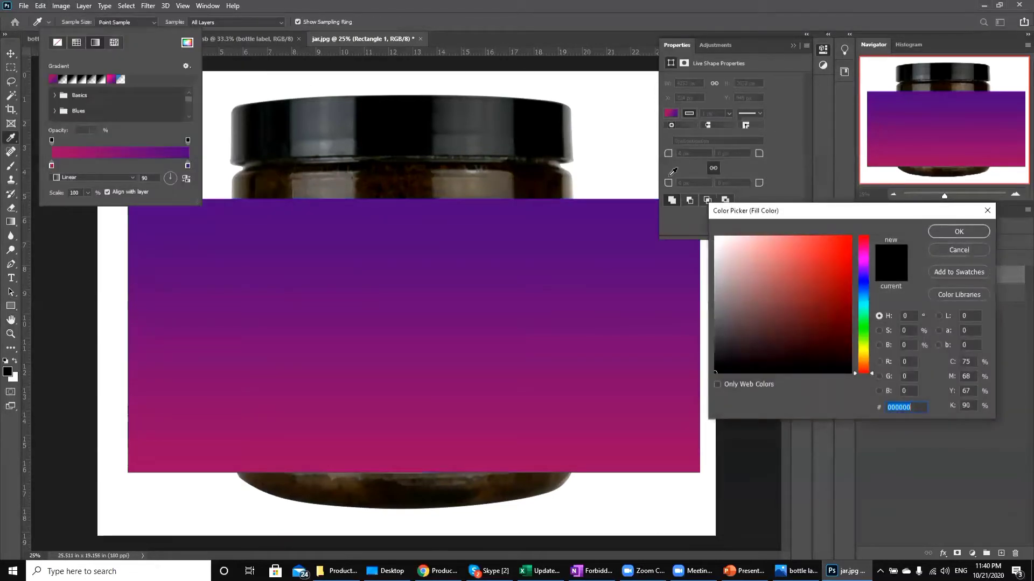
left_click(910, 362)
type("128")
key("Tab")
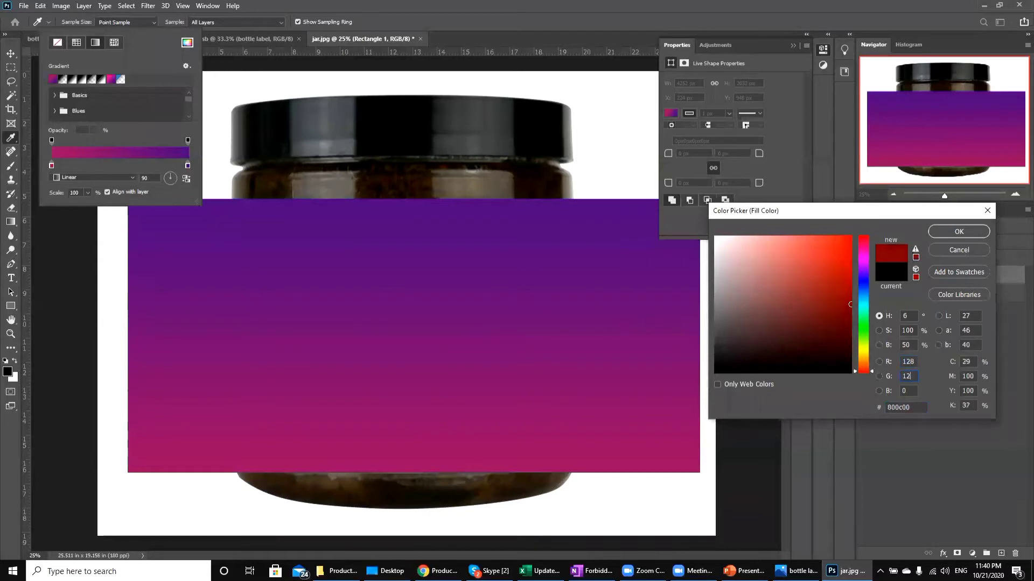
type("128")
key("Tab")
type("128")
key("Return")
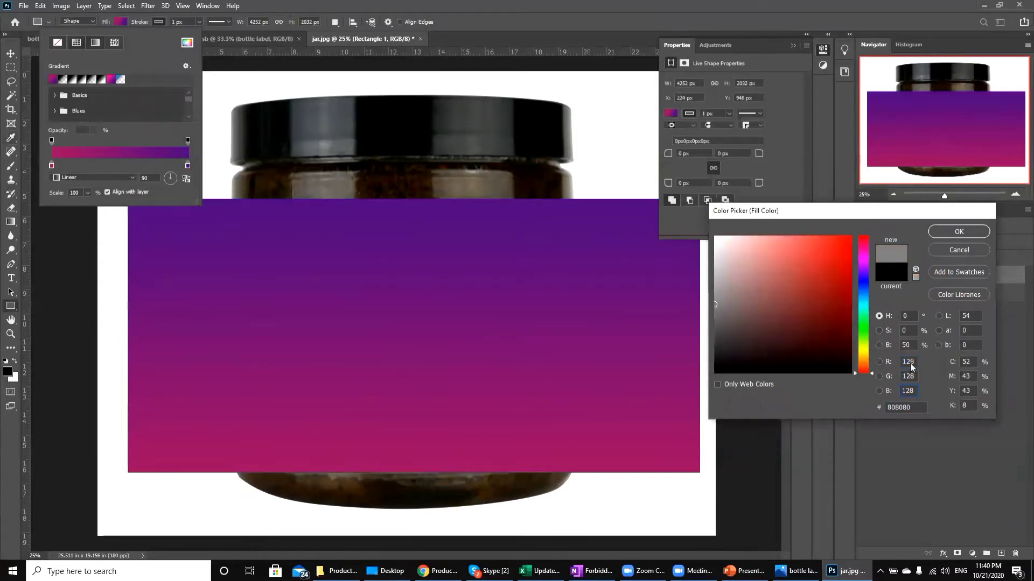
left_click(388, 81)
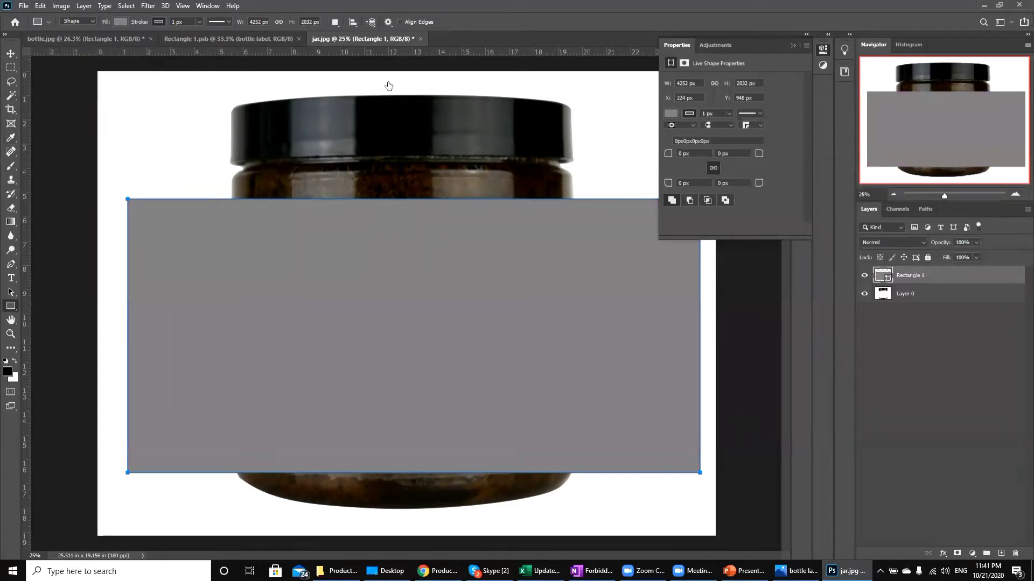
Convert the Rectangle 1 layer to a smart object and set its opacity to 50%
right_click(954, 276)
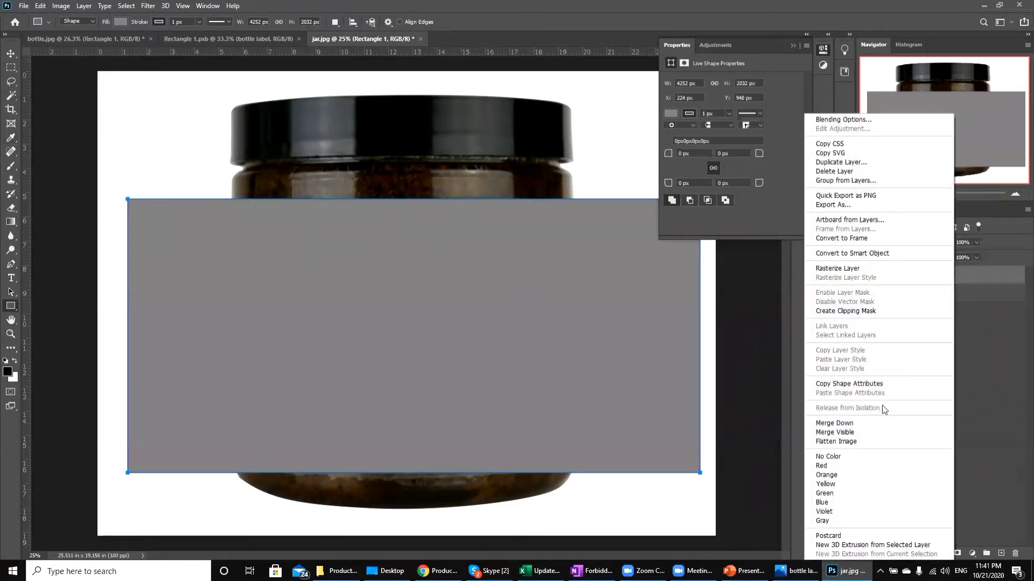
left_click(873, 254)
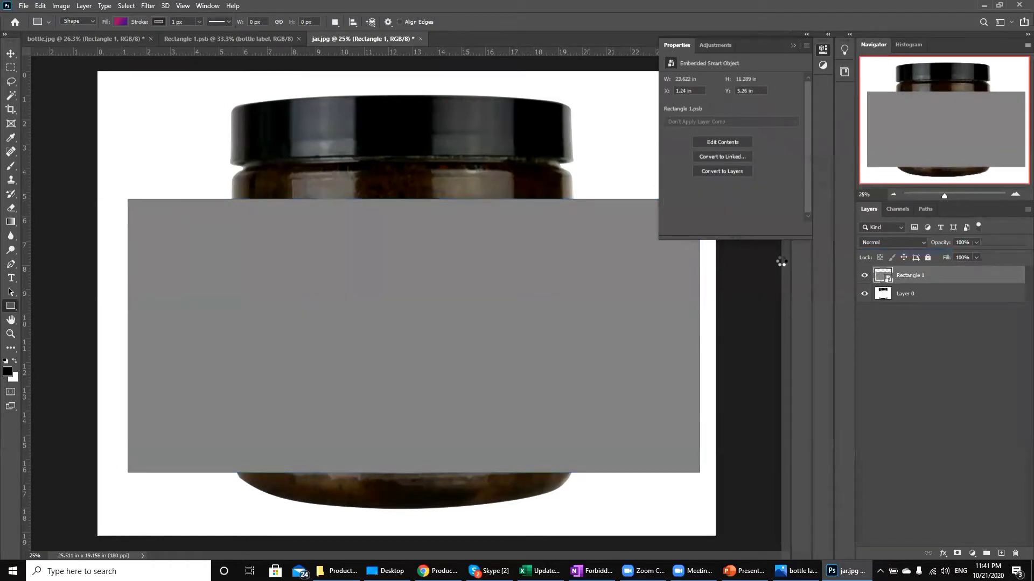
double_click(961, 245)
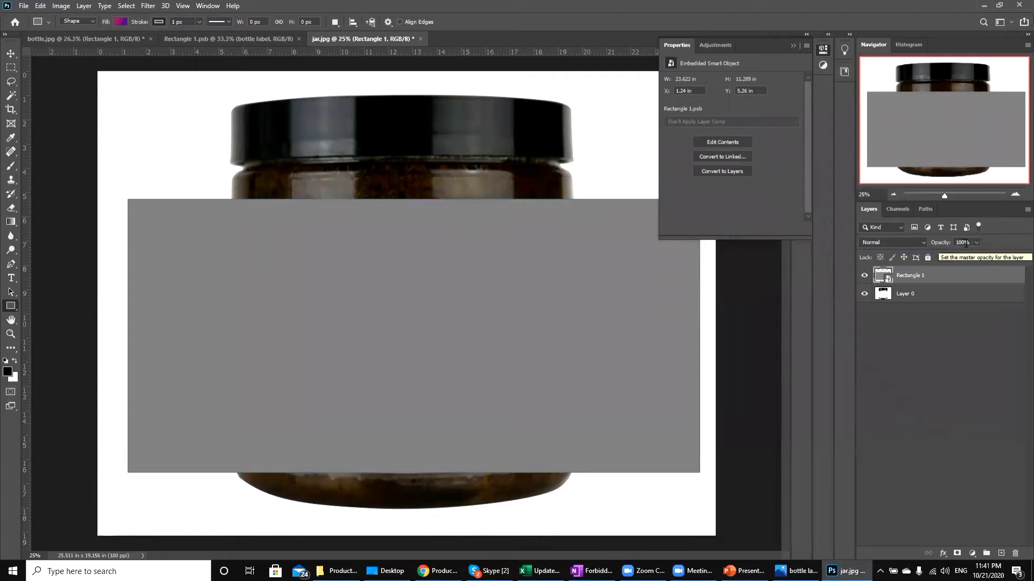
type("0")
key("Return")
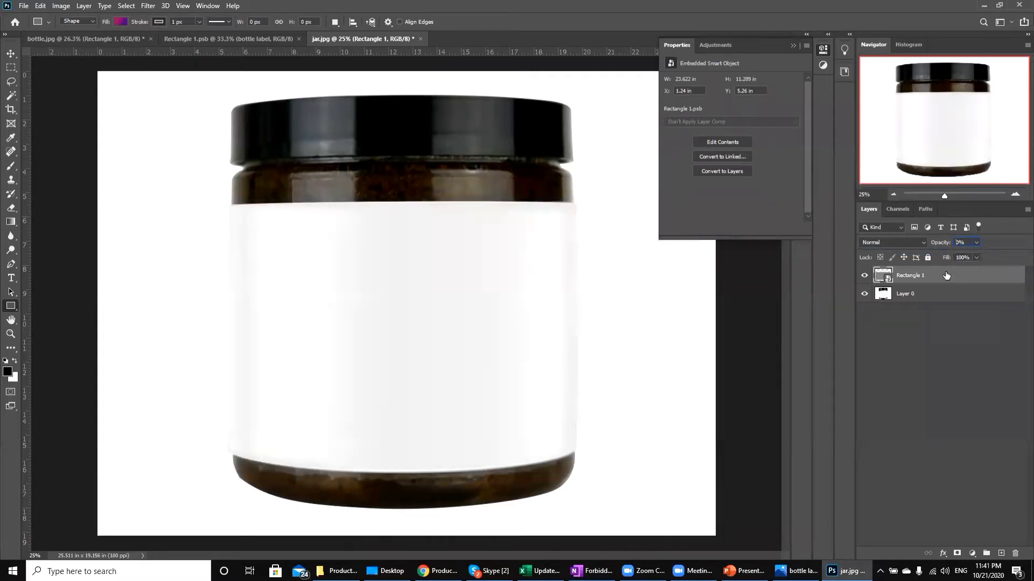
type("50")
key("Return")
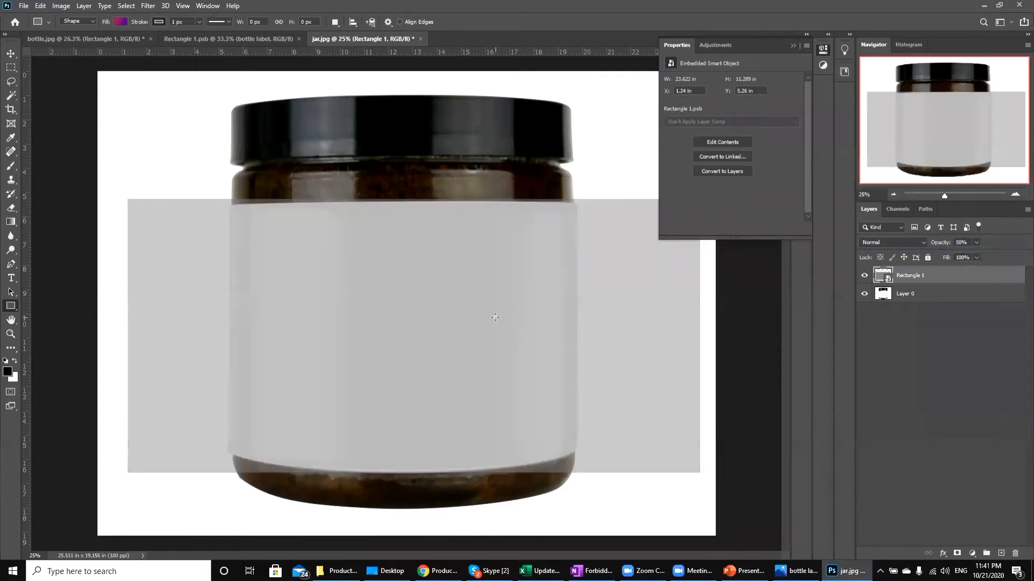
Warp the Rectangle 1 smart object by moving its two upper corners onto the upper corners of the jar's label area
left_click(495, 317)
left_click(542, 210)
key("v")
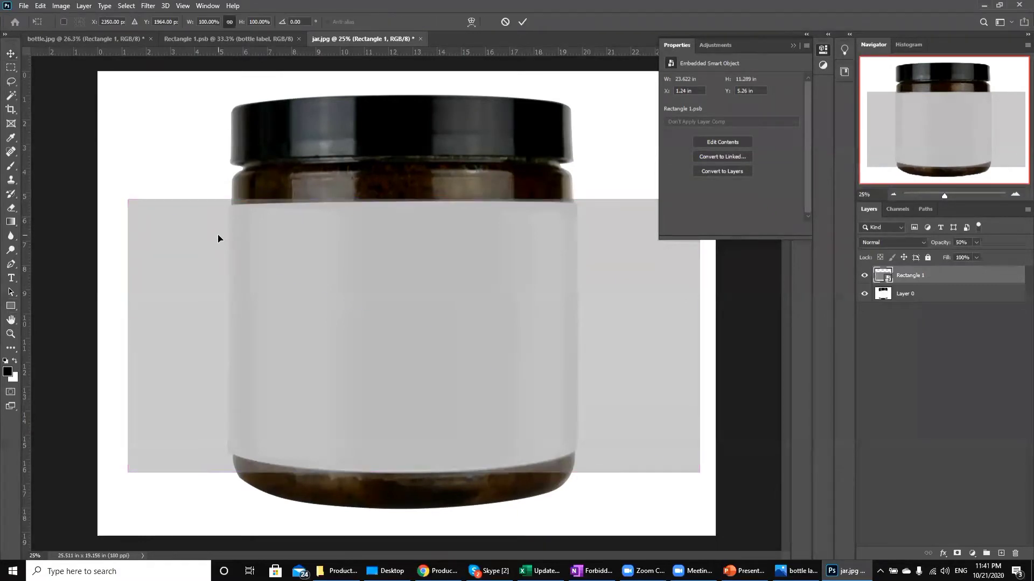
key("ctrl+t")
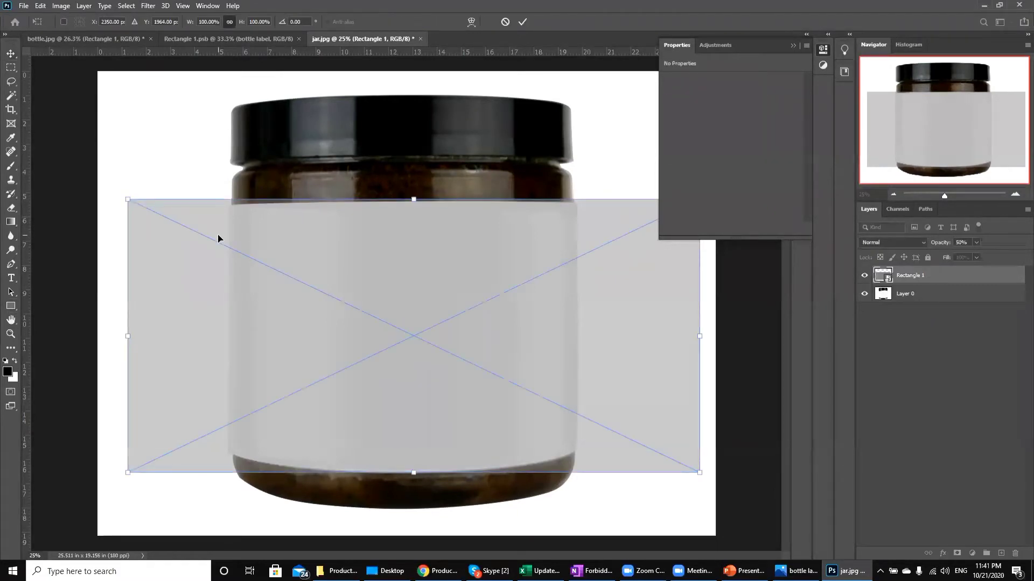
right_click(370, 252)
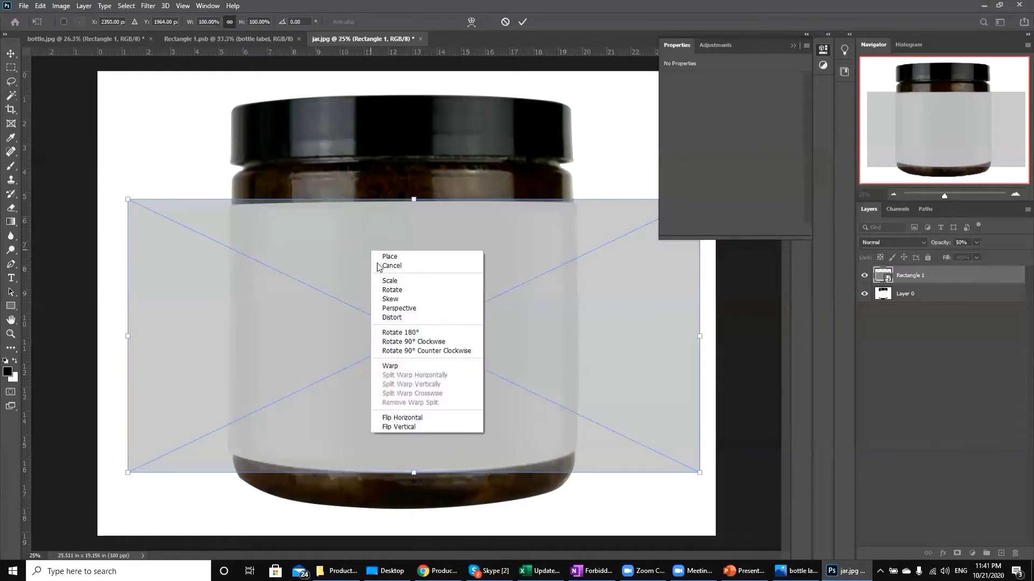
left_click(422, 367)
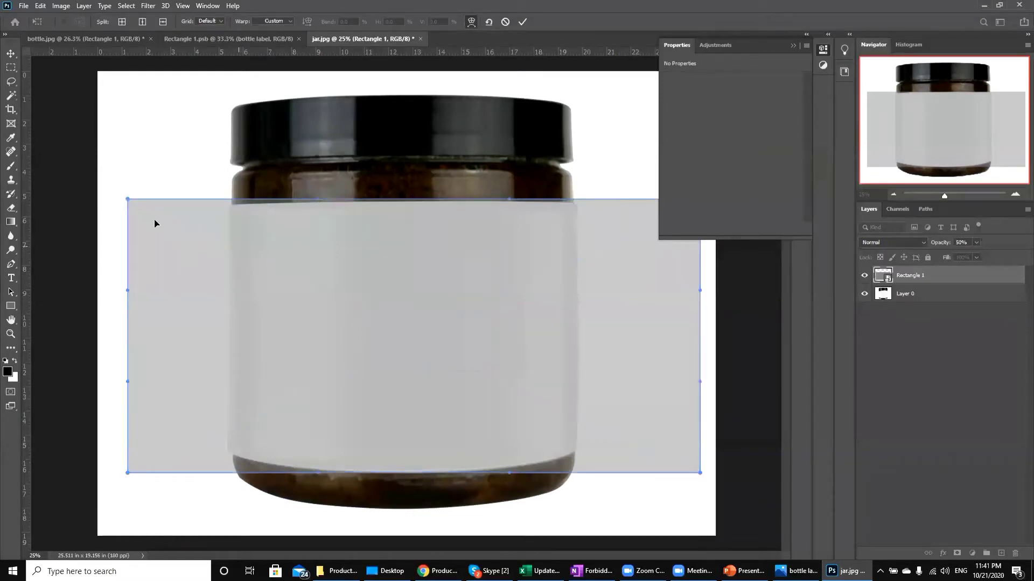
left_click_drag(127, 201, 228, 205)
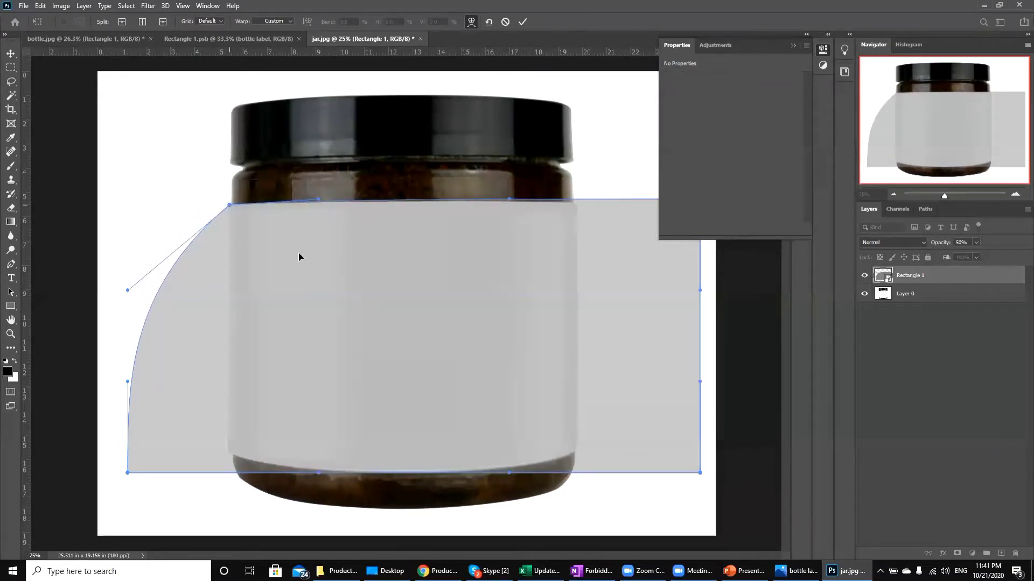
key("ctrl+minus")
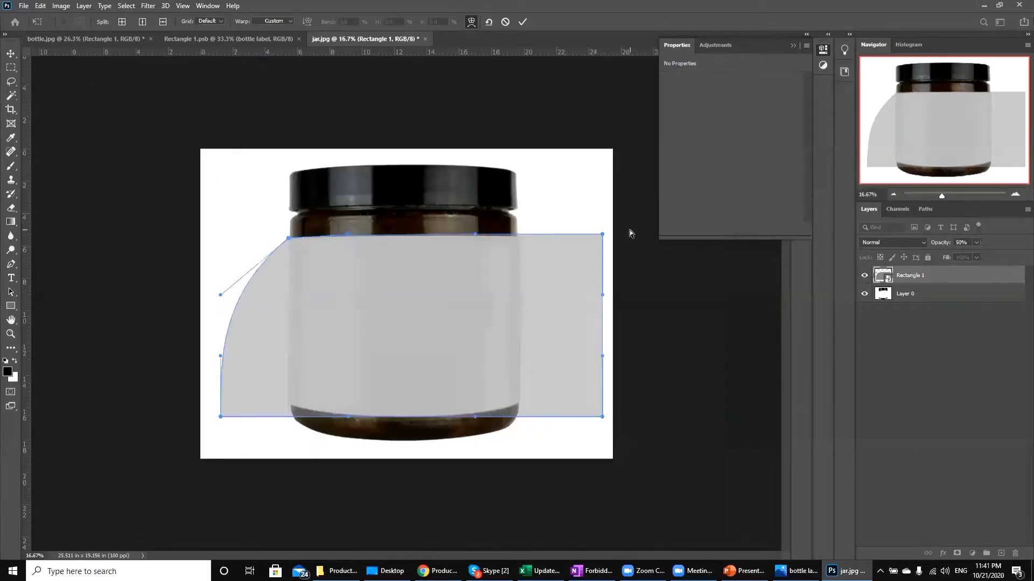
left_click_drag(602, 234, 518, 236)
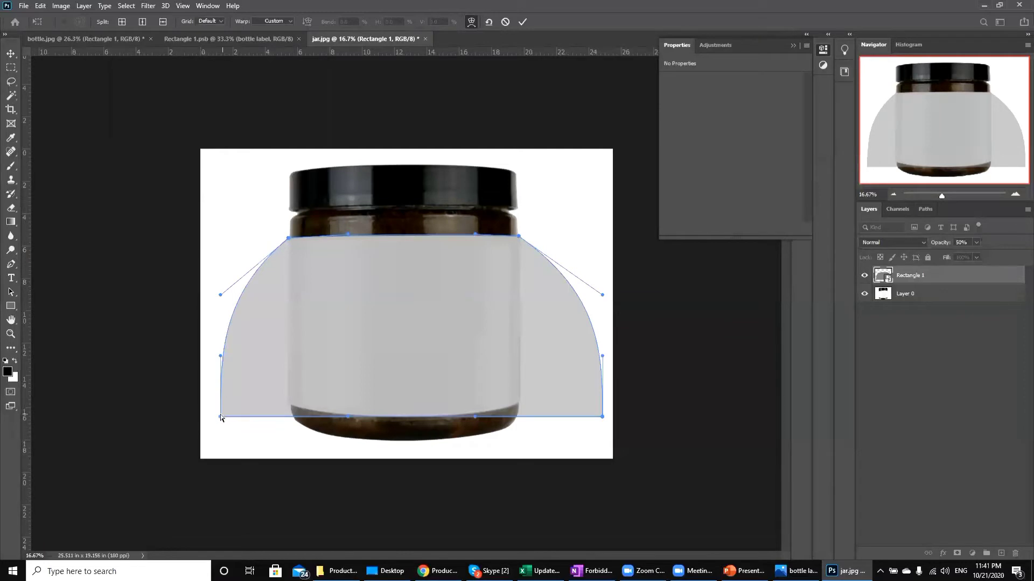
Move the warp's two lower corners onto the label area's lower corners and bend the lower edge along the jar's curve
left_click_drag(221, 417, 288, 403)
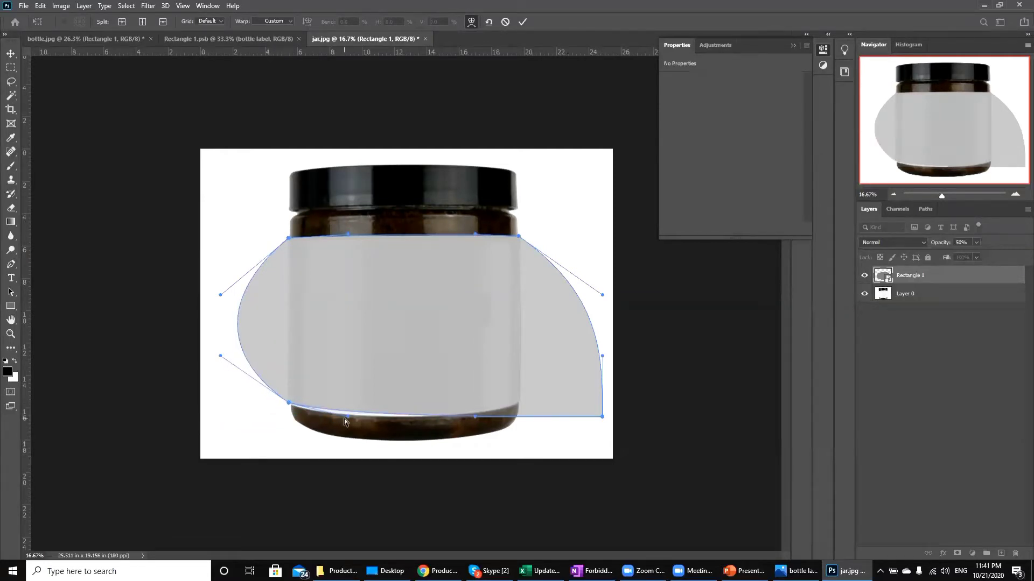
left_click_drag(346, 419, 346, 425)
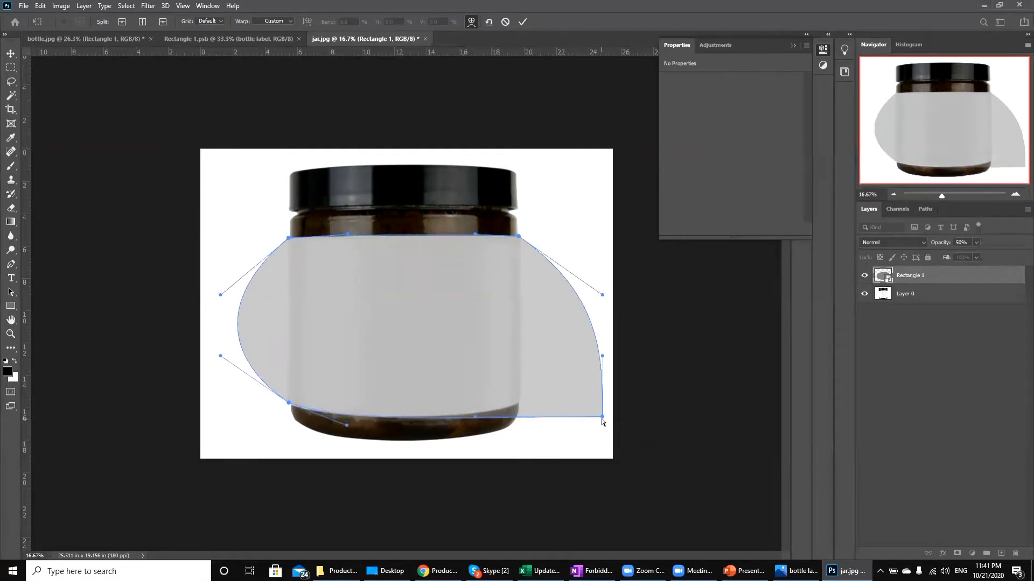
left_click_drag(602, 416, 517, 404)
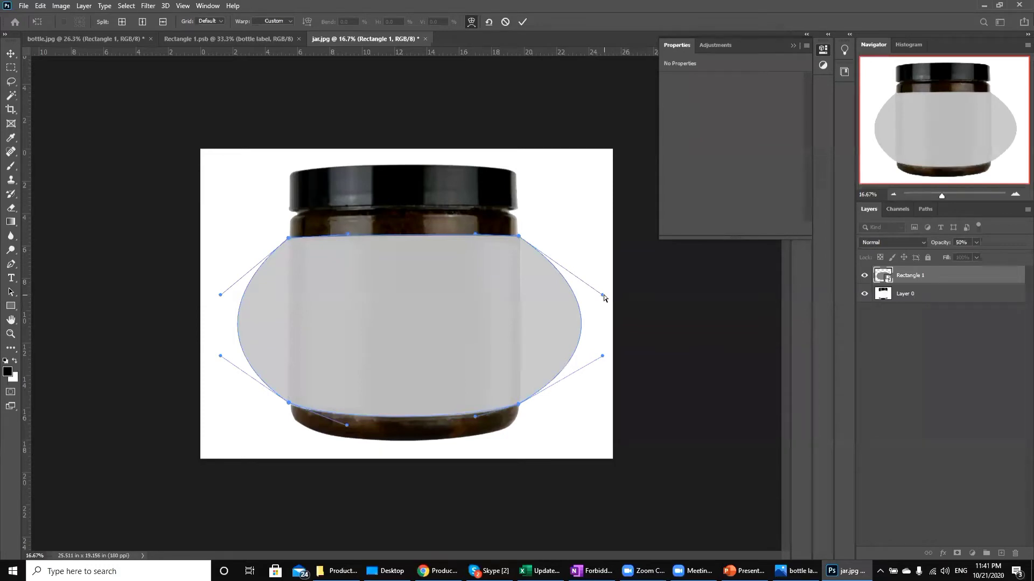
Straighten both side edges of the warp to follow the jar's sides and apply the transformation
left_click_drag(602, 295, 521, 340)
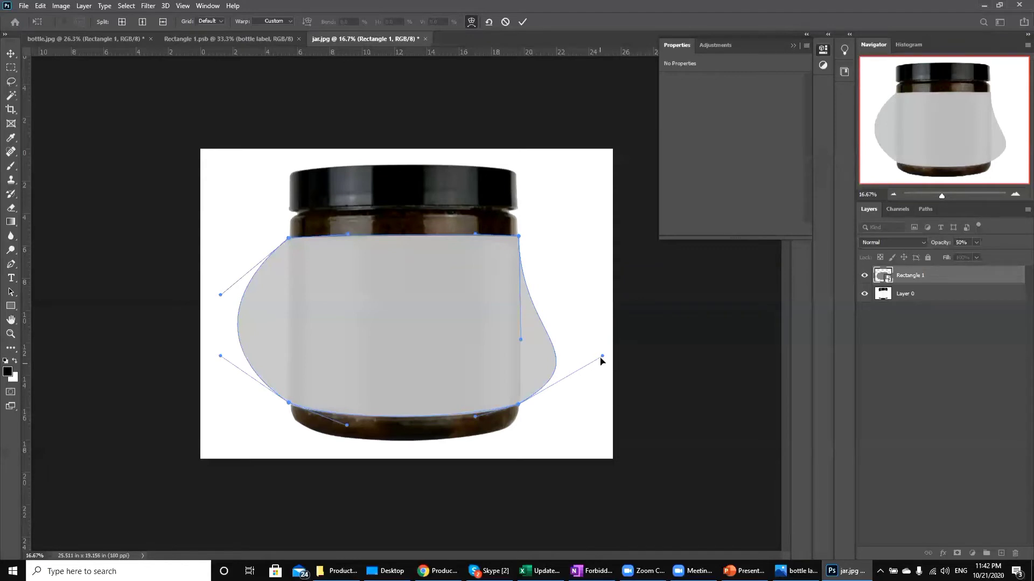
left_click_drag(603, 357, 520, 291)
left_click_drag(221, 295, 288, 344)
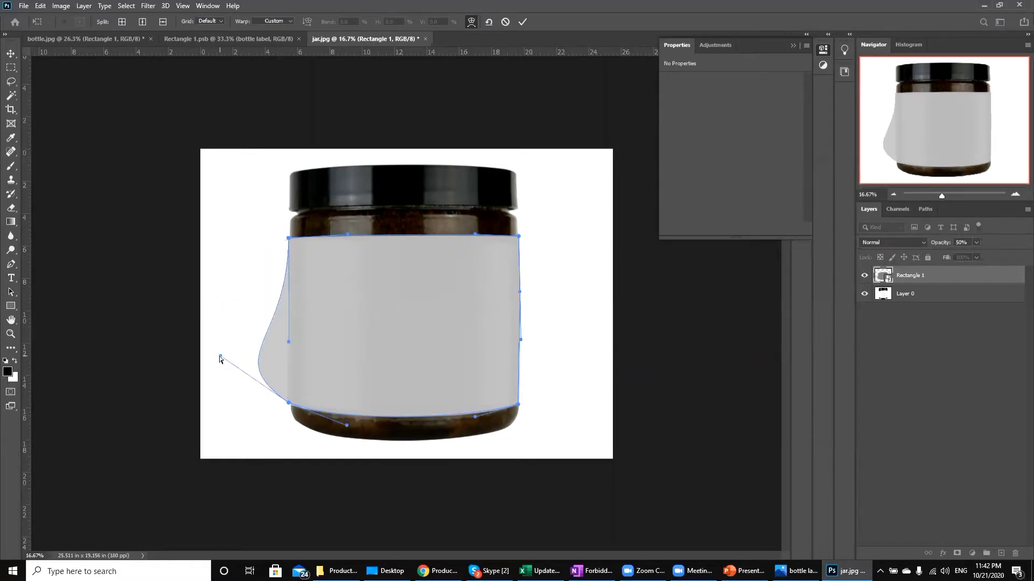
left_click_drag(220, 357, 290, 296)
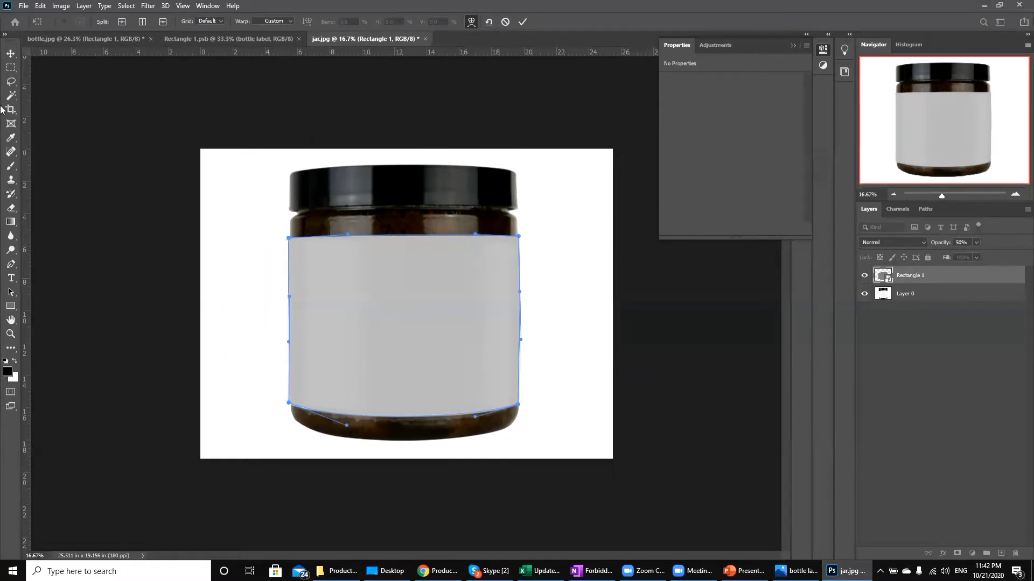
left_click(10, 54)
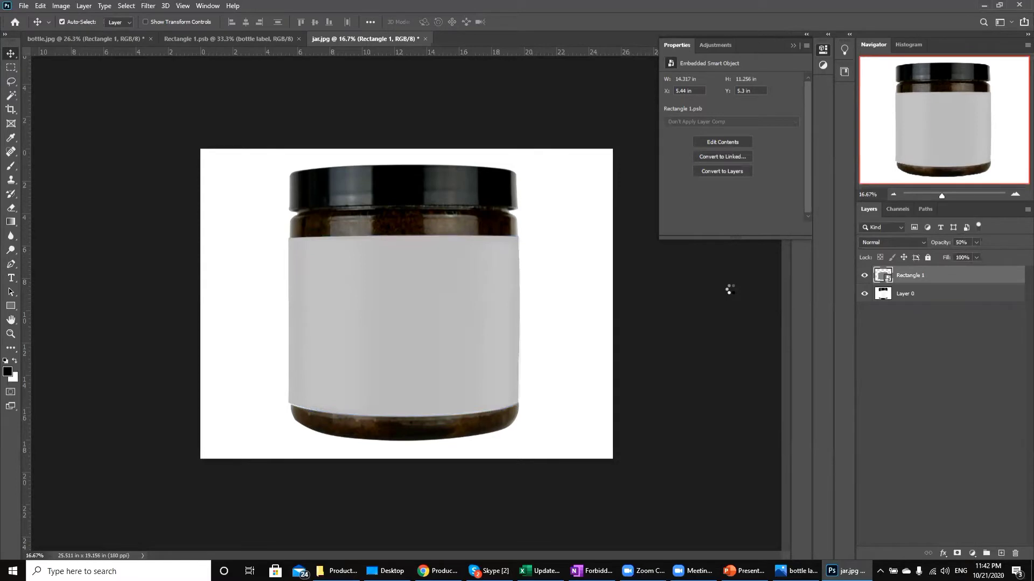
Open the Rectangle 1 smart object's contents and place the jar label image in it as an embedded object
double_click(885, 277)
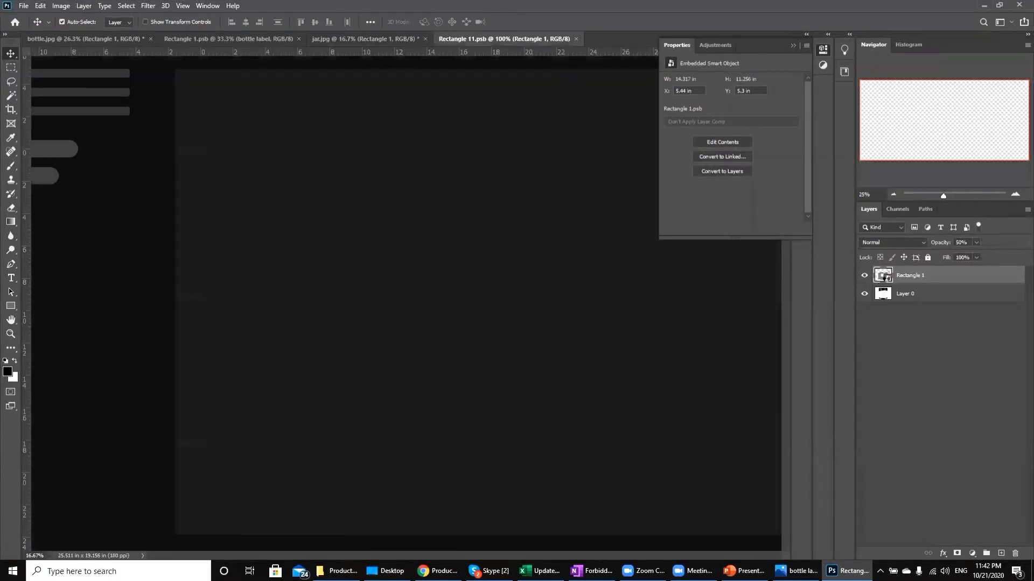
left_click(24, 6)
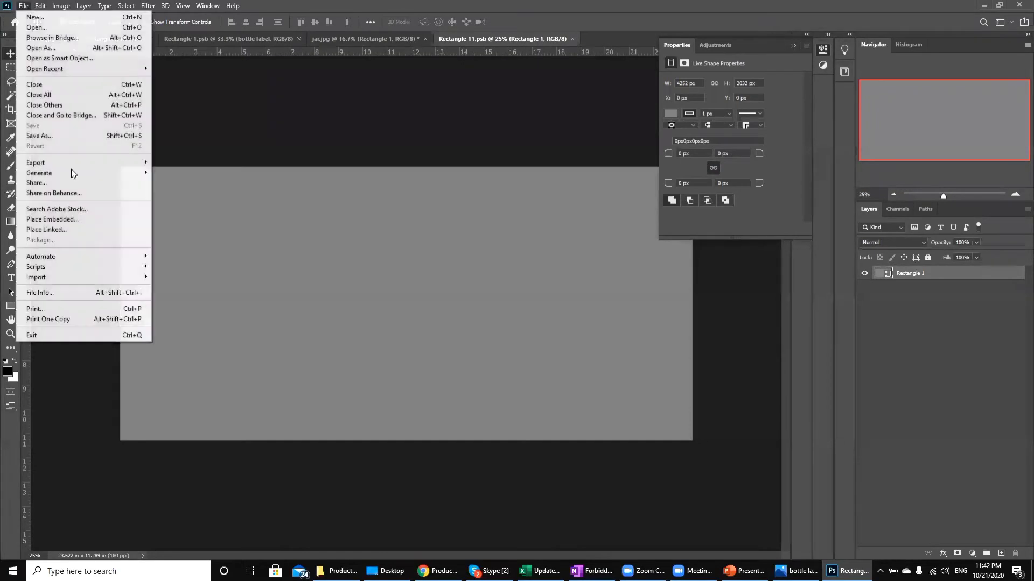
left_click(52, 220)
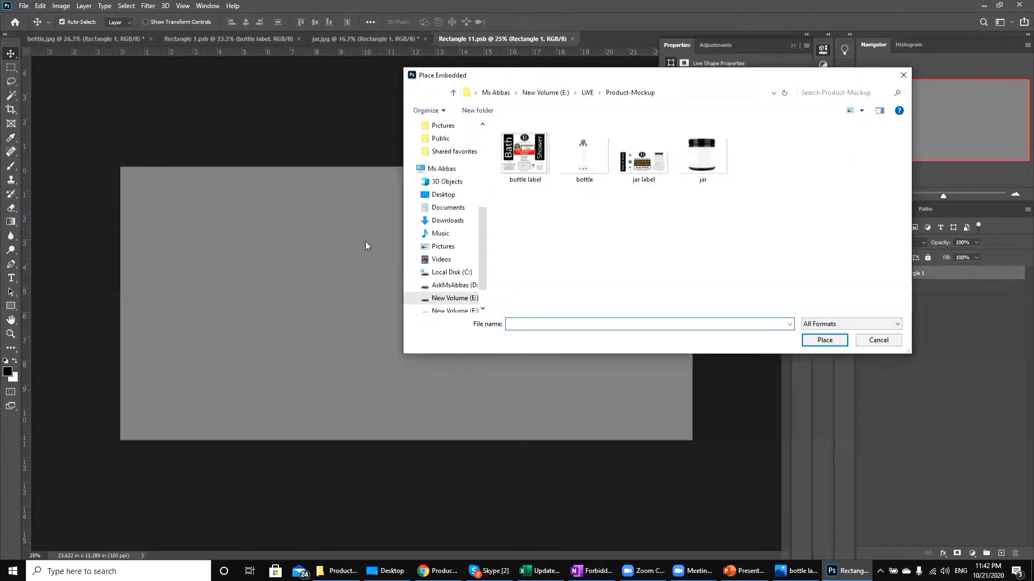
double_click(643, 157)
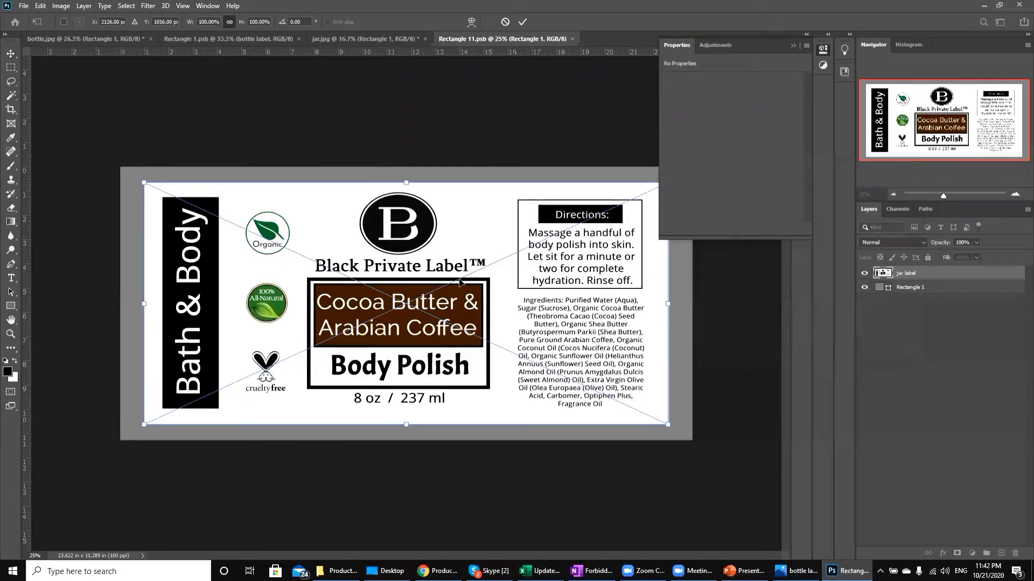
Scale the placed jar label proportionally to about 112% so it covers the grey rectangle, and commit the placement
key("ctrl+minus")
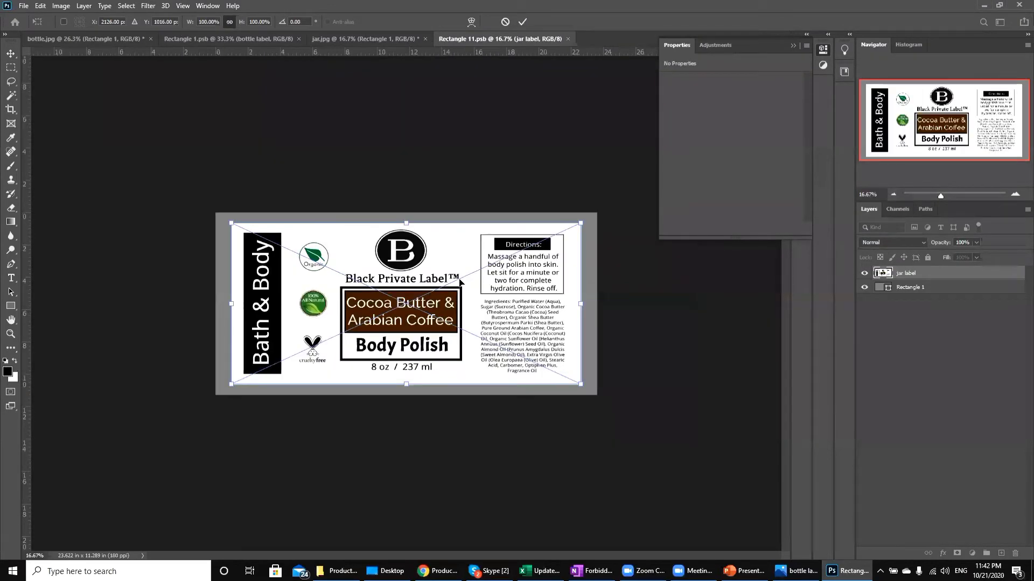
left_click_drag(589, 390, 607, 399)
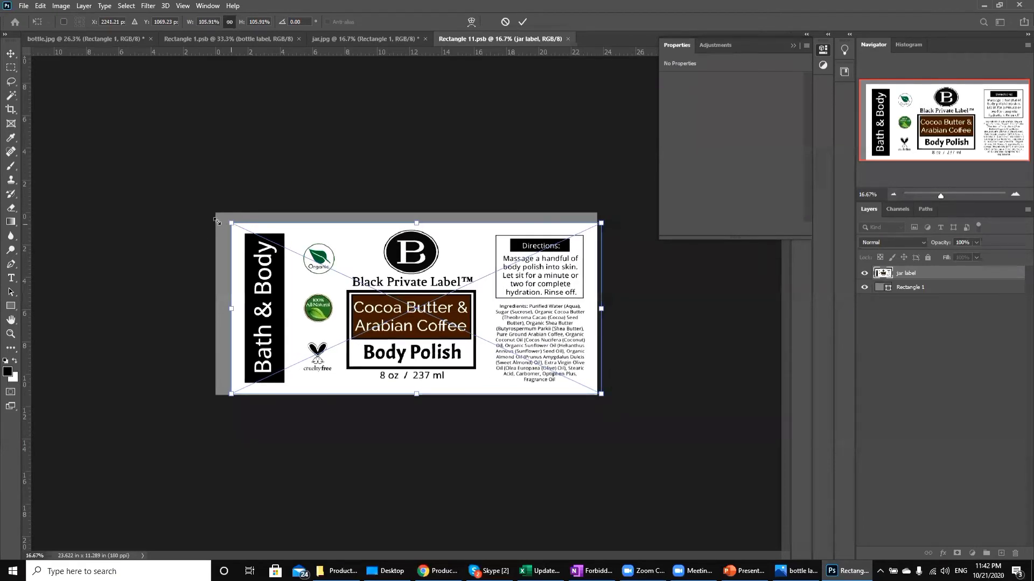
left_click_drag(226, 227, 207, 217)
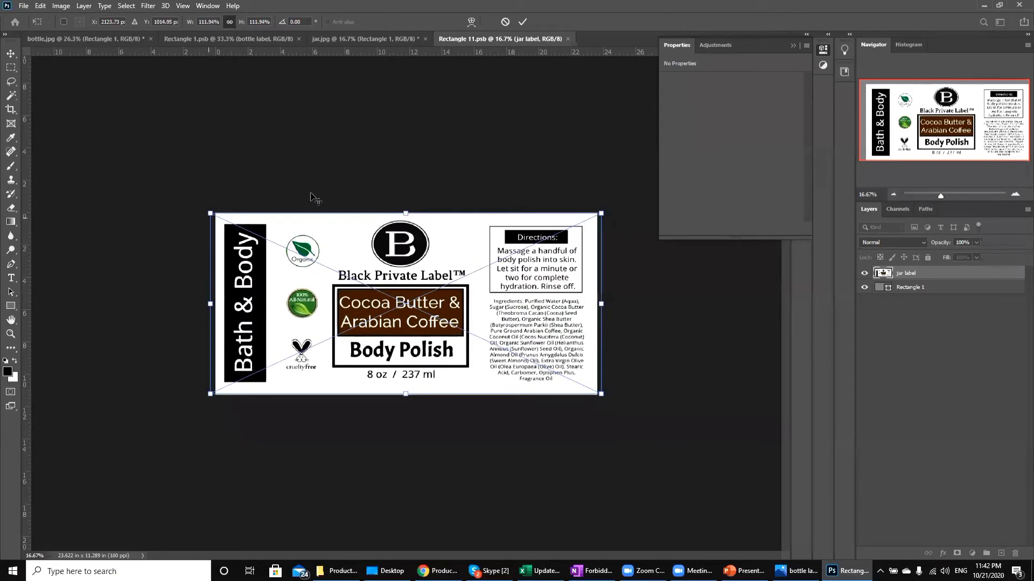
key("Return")
Save the smart object's contents and return to the jar.jpg document
key("ctrl")
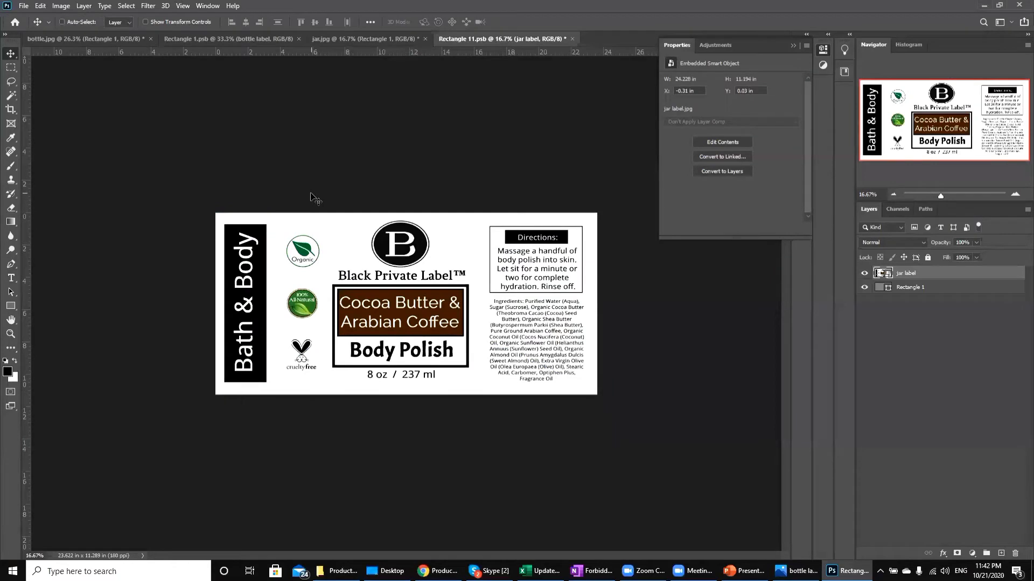
key("ctrl+s")
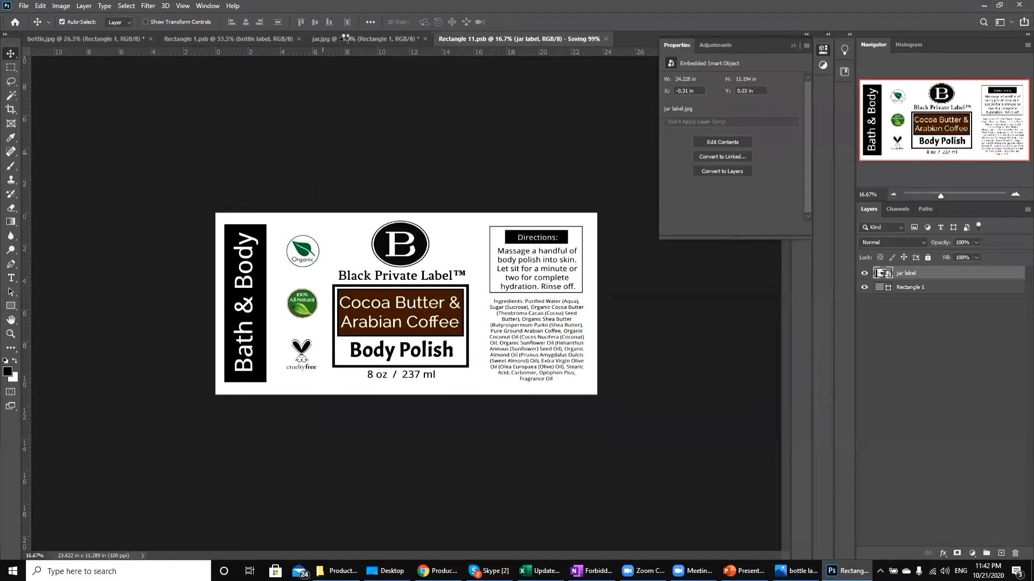
left_click(344, 40)
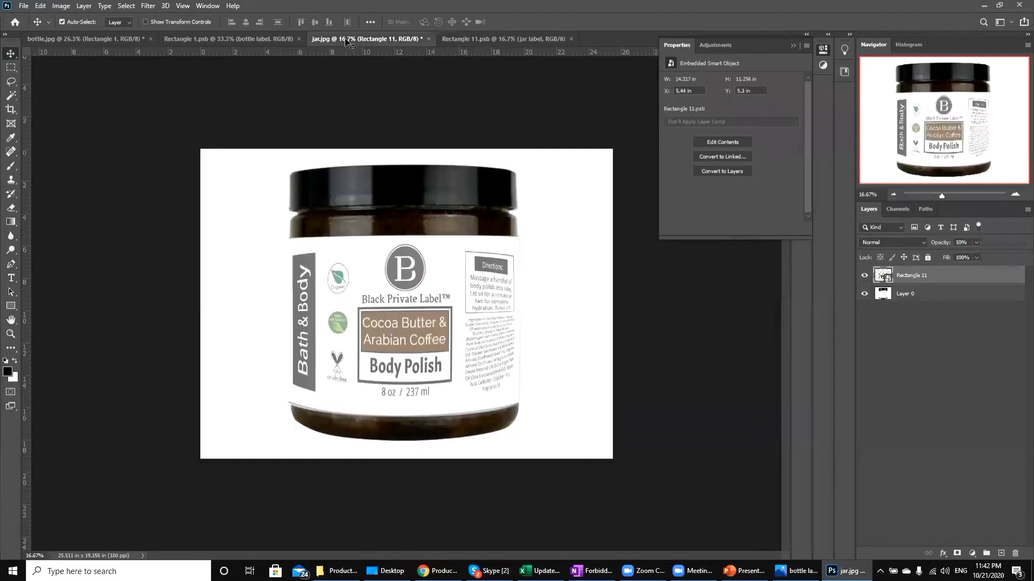
Set the opacity of the jar's label smart object layer to 100%
left_click(419, 309)
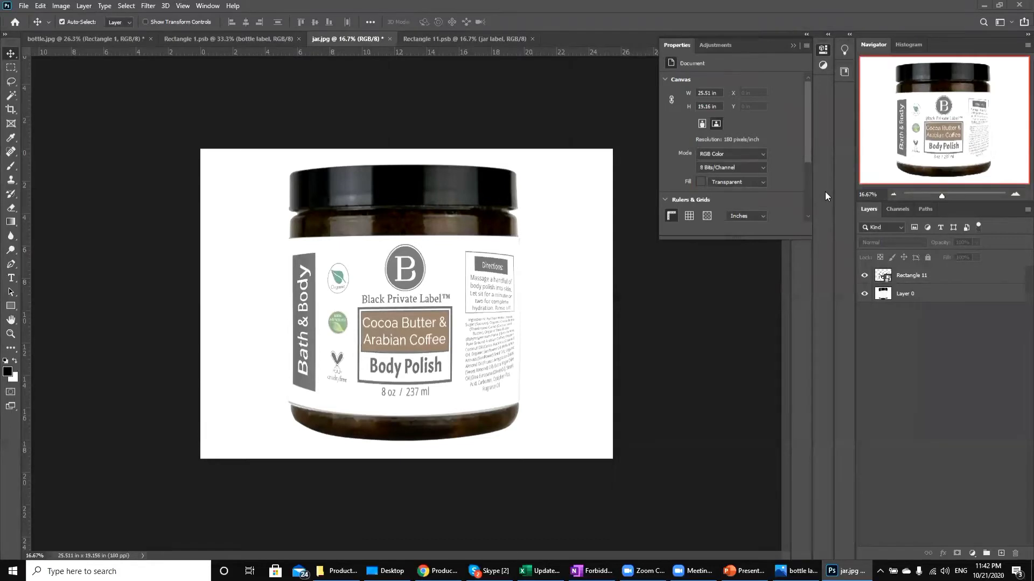
left_click(933, 280)
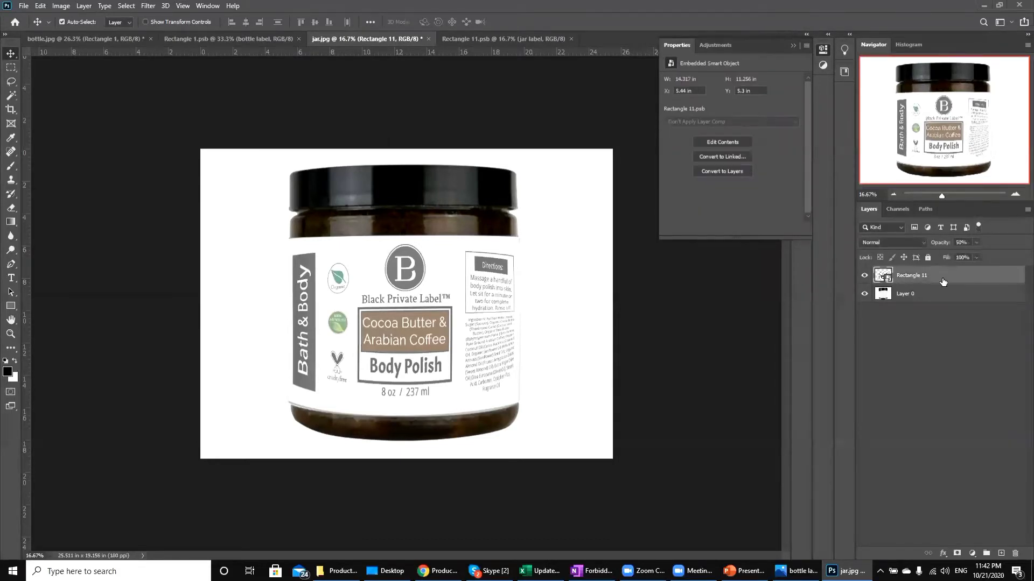
double_click(961, 243)
type("100")
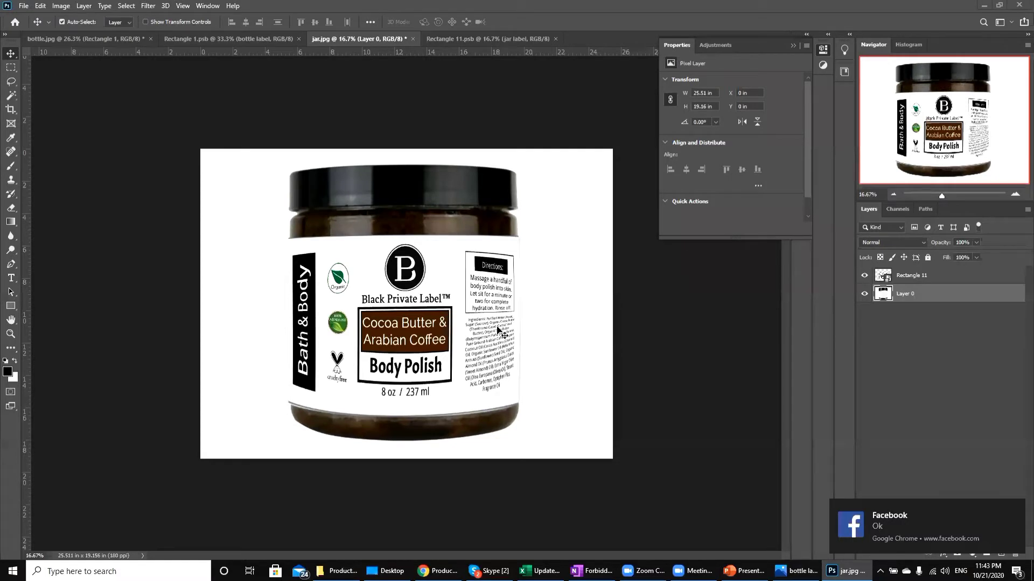
left_click(23, 5)
left_click(51, 136)
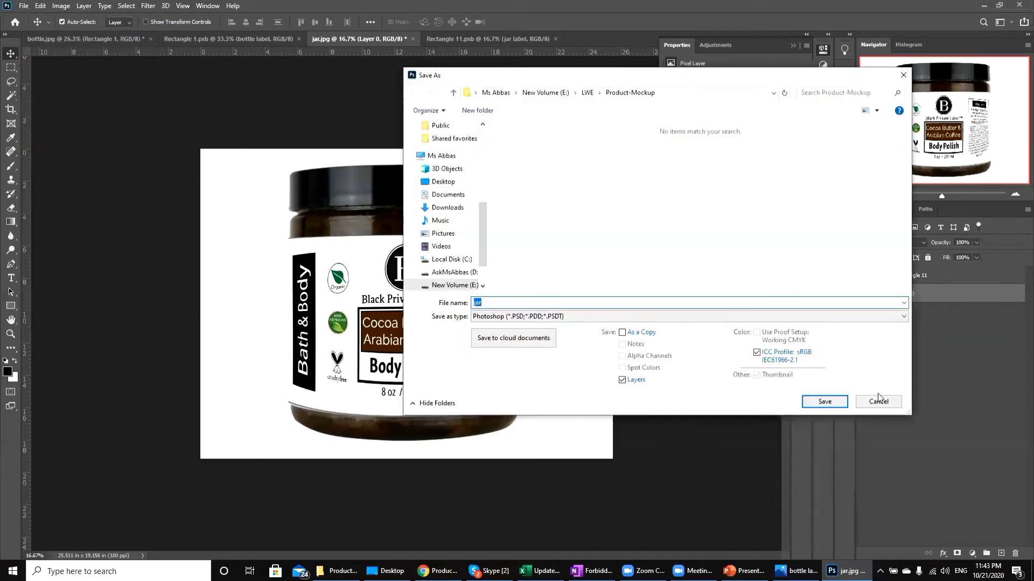
left_click(879, 402)
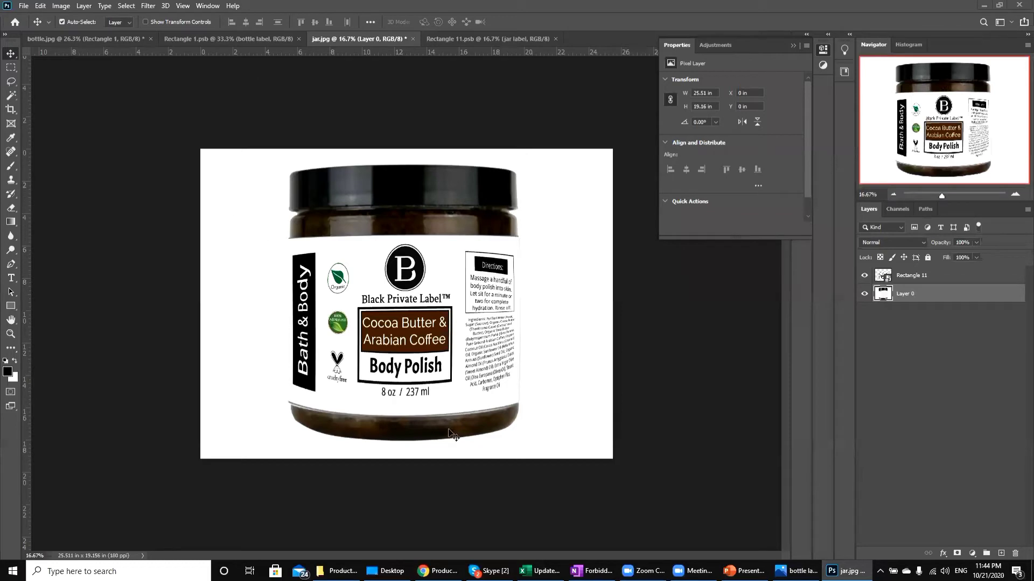
Switch to Chrome, search Google Images for "top view box" in a new tab, and look through the results
left_click(441, 570)
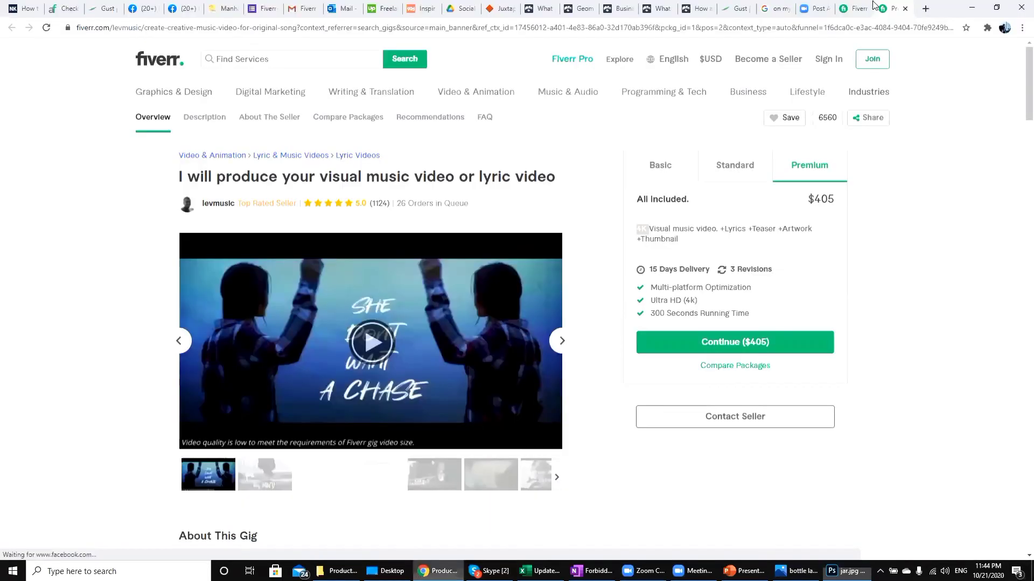
left_click(926, 9)
type("top")
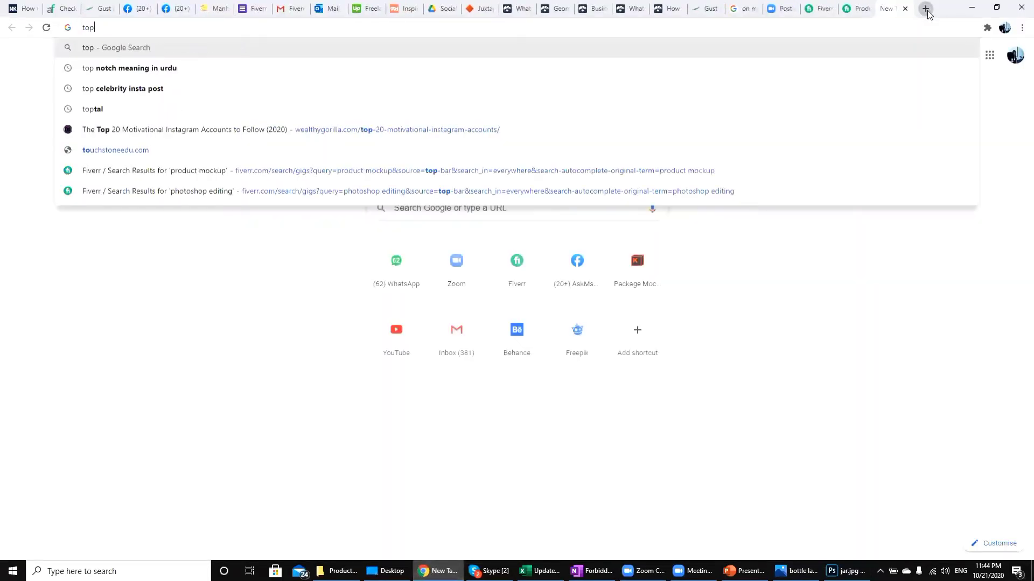
type(" view box")
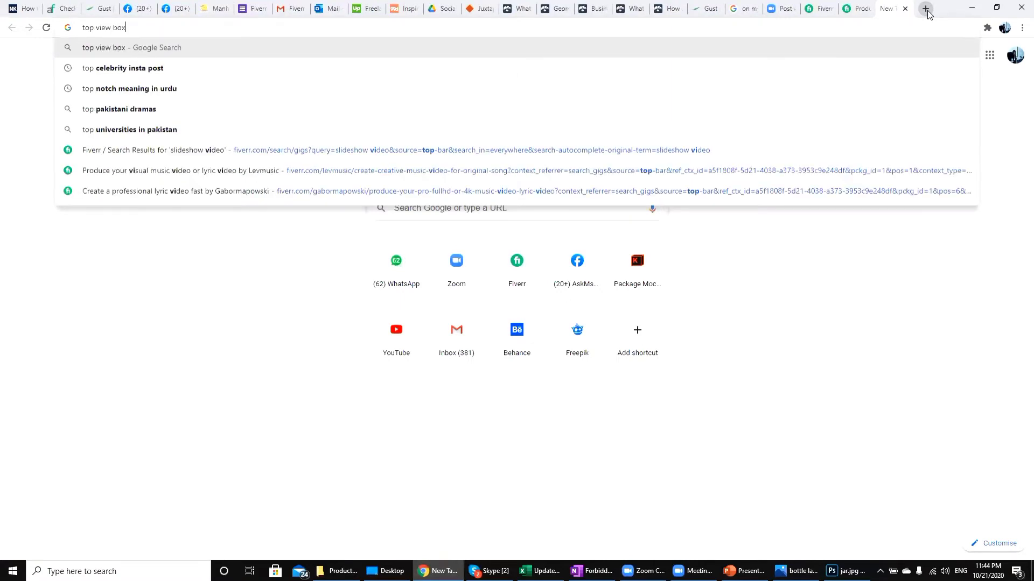
key("Return")
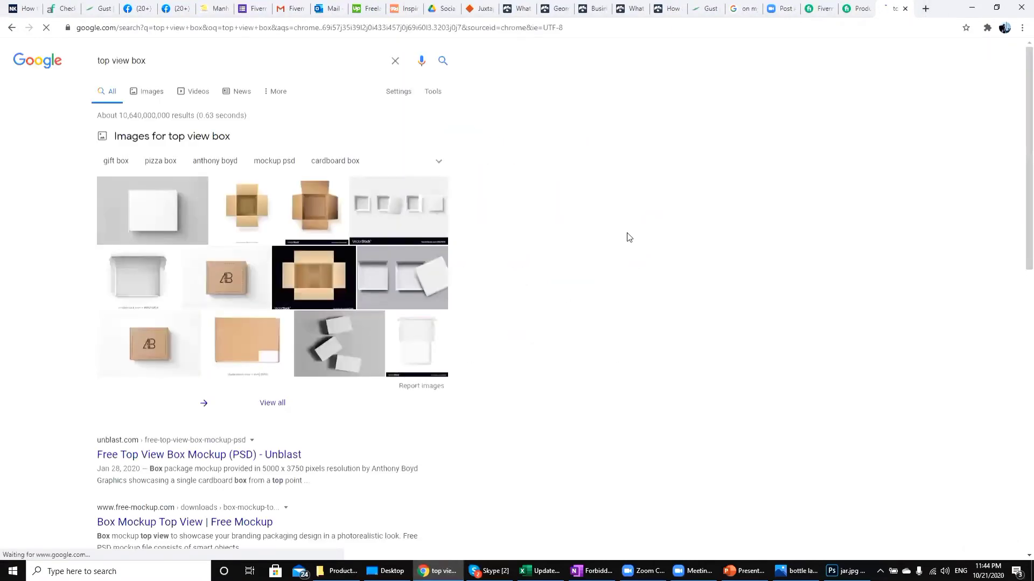
left_click(146, 95)
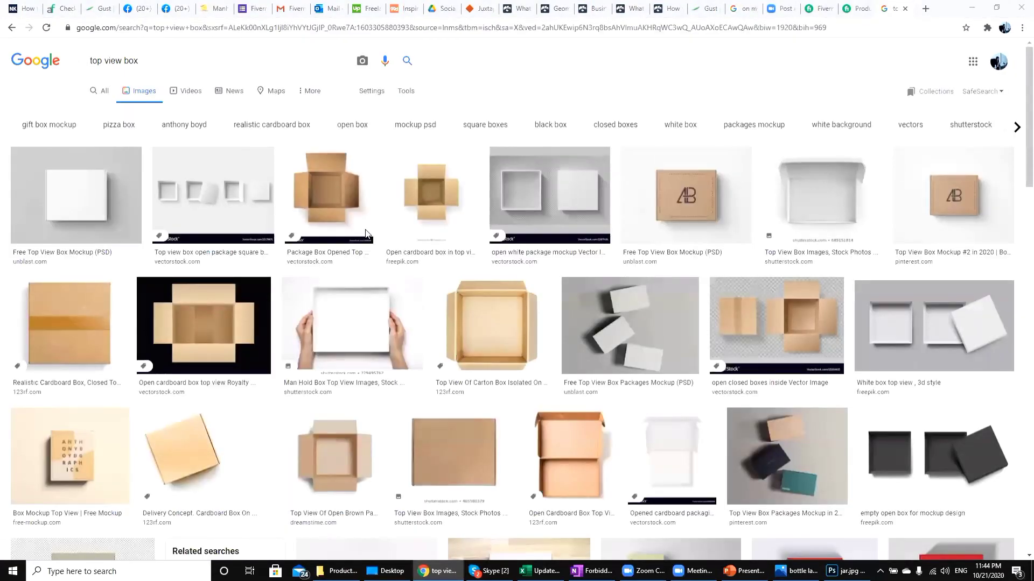
scroll(1018, 196, "down", 5)
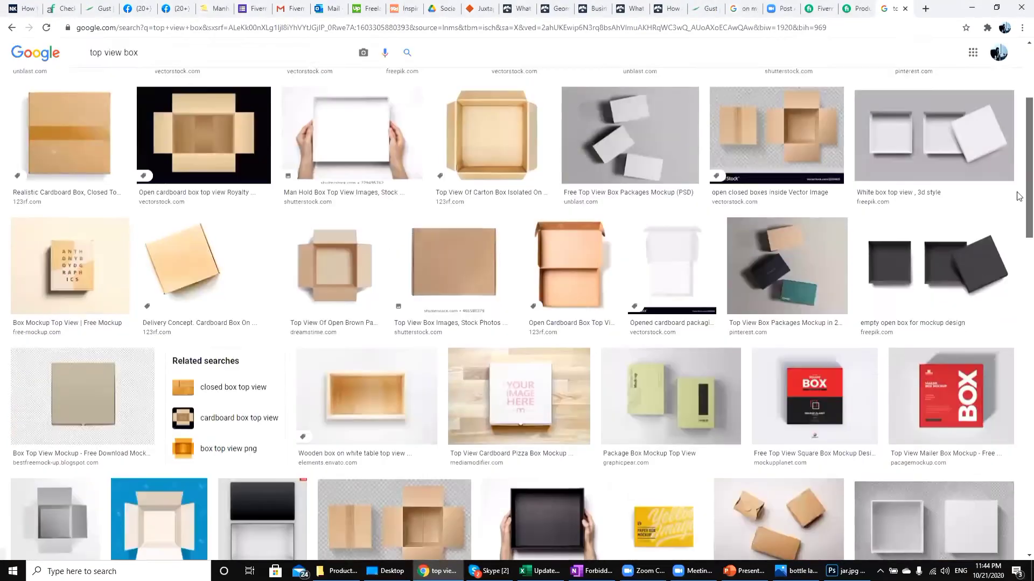
Look through the remaining top-view box results and search Google Images for "3 side box"
scroll(1017, 235, "down", 3)
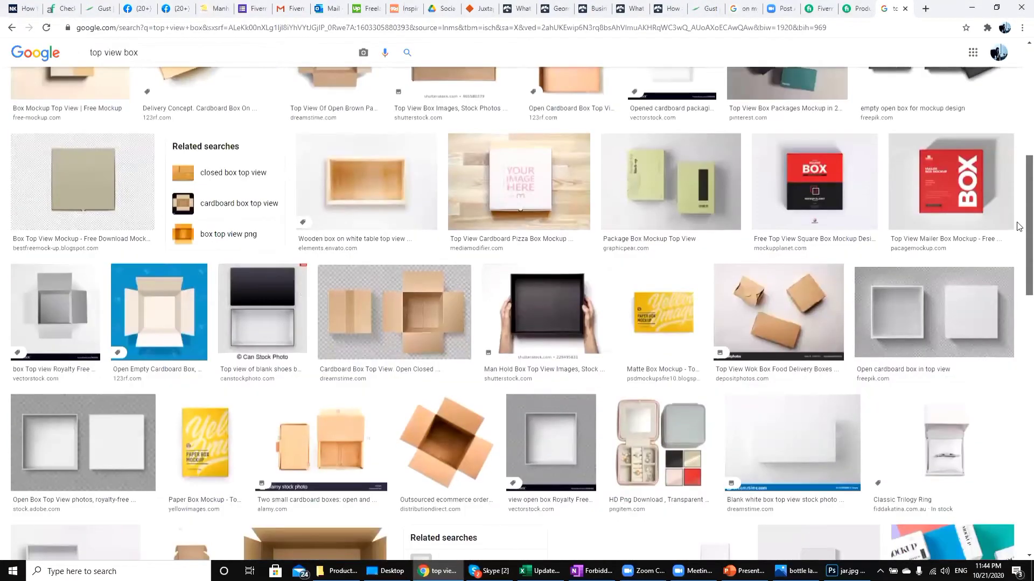
scroll(1017, 226, "up", 2)
scroll(864, 89, "down", 5)
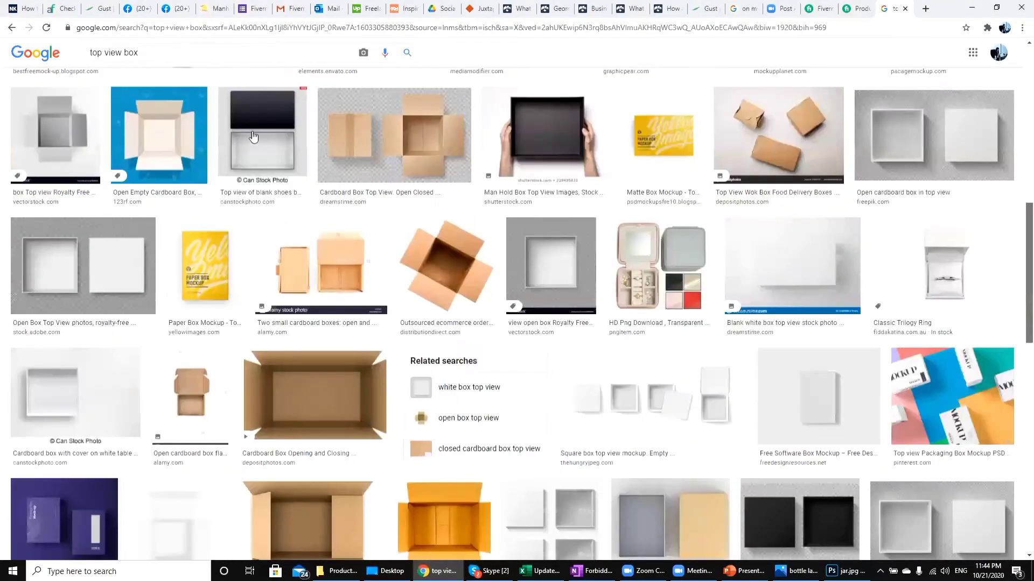
left_click(170, 60)
key("ctrl+a")
type("3 ")
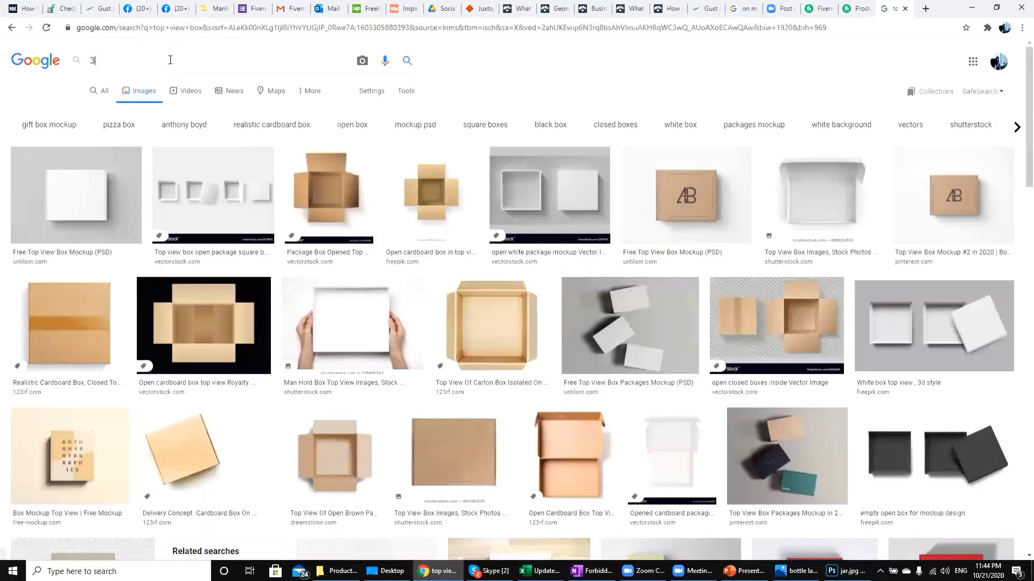
type("sid")
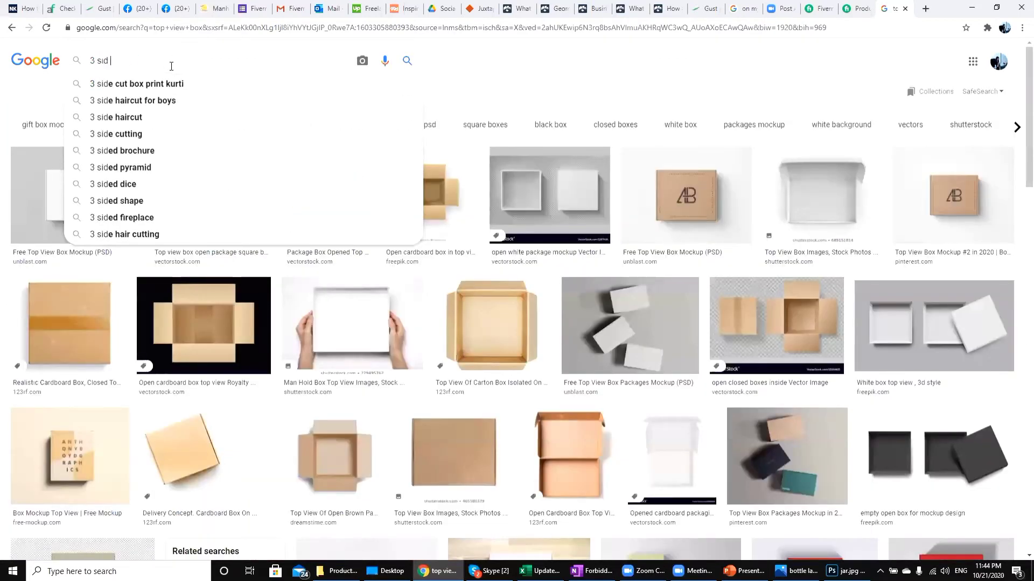
type("e")
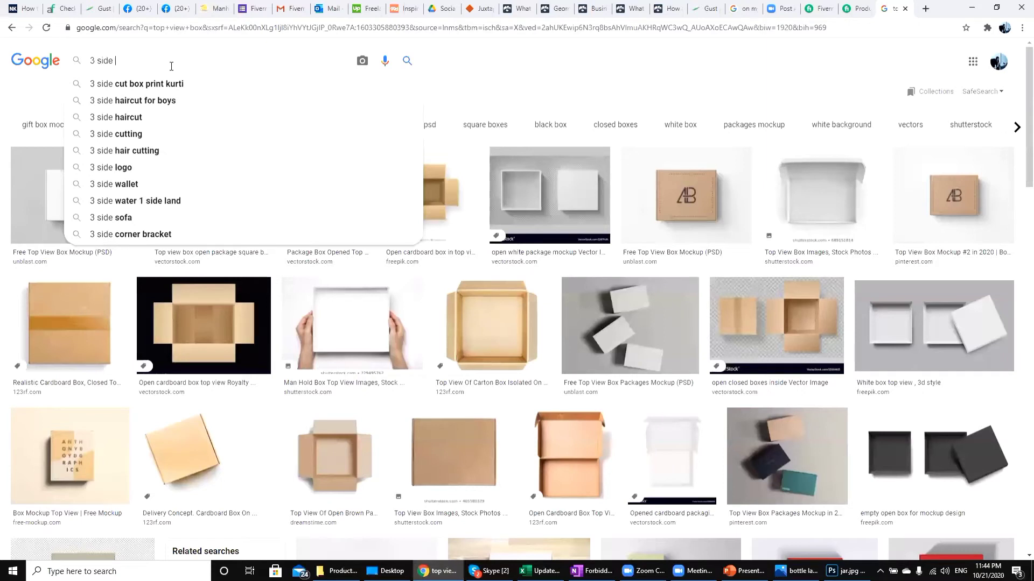
type(" box")
key("Return")
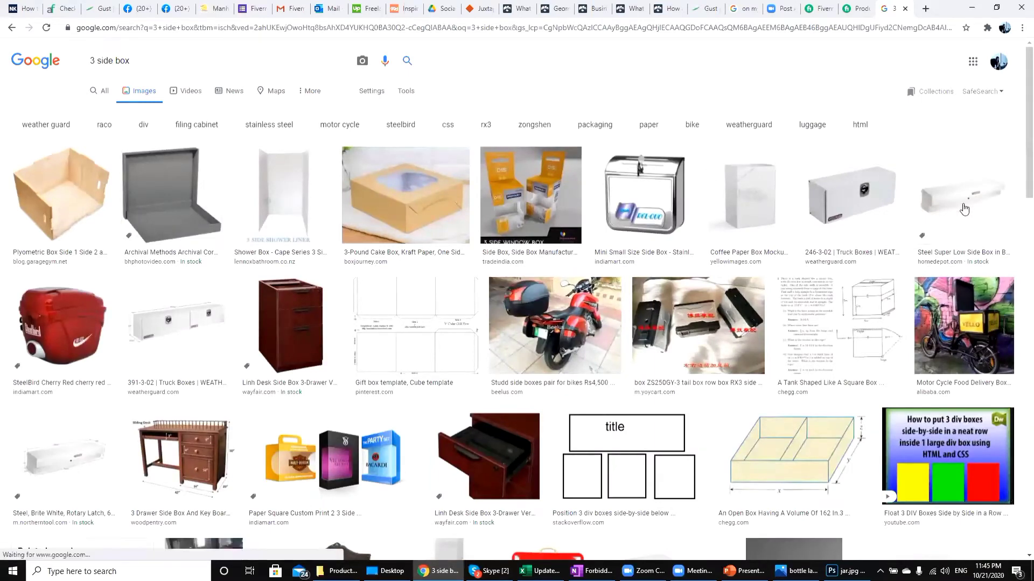
Find the white lunch box picture in the image results and copy its enlarged preview
scroll(1017, 198, "down", 1)
scroll(1017, 198, "down", 3)
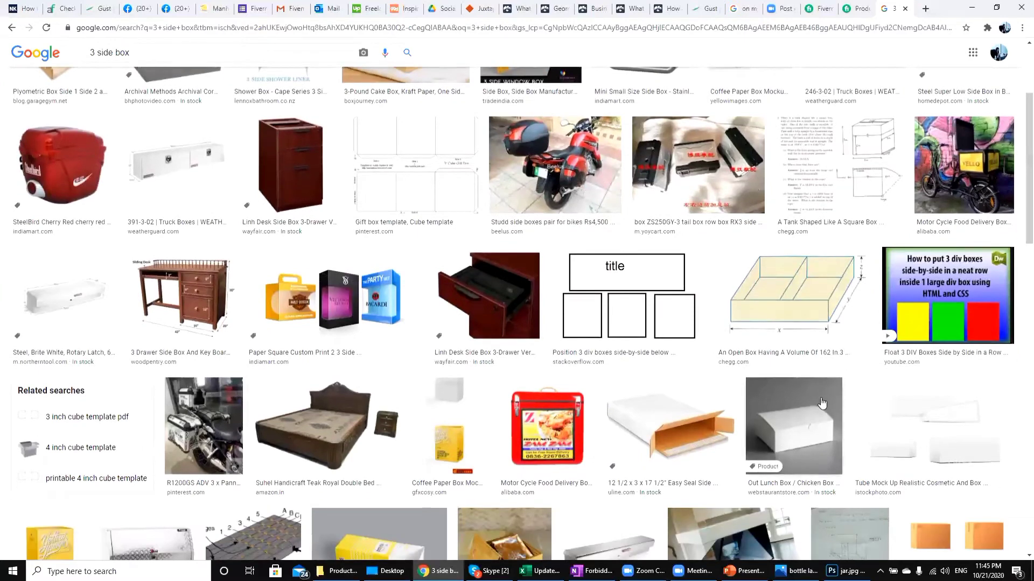
left_click(821, 403)
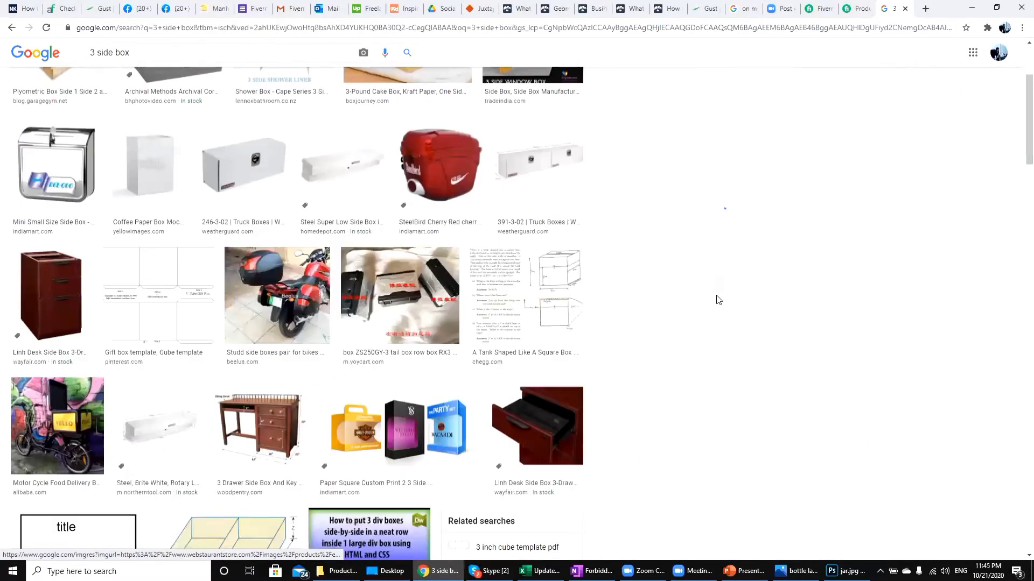
right_click(717, 300)
left_click(757, 423)
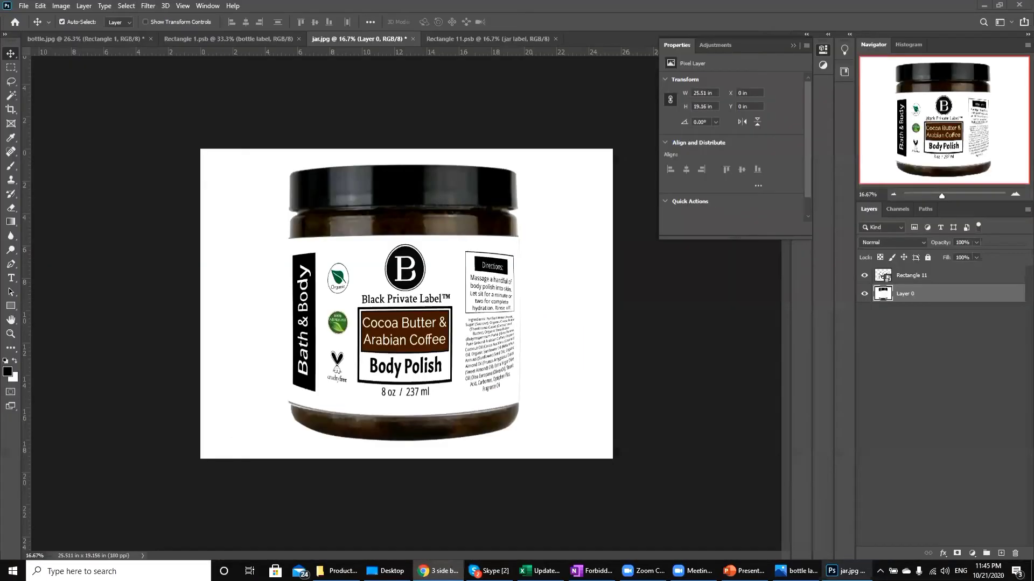
Switch to Photoshop and delete the jar label's smart object layer from jar.jpg
left_click(845, 570)
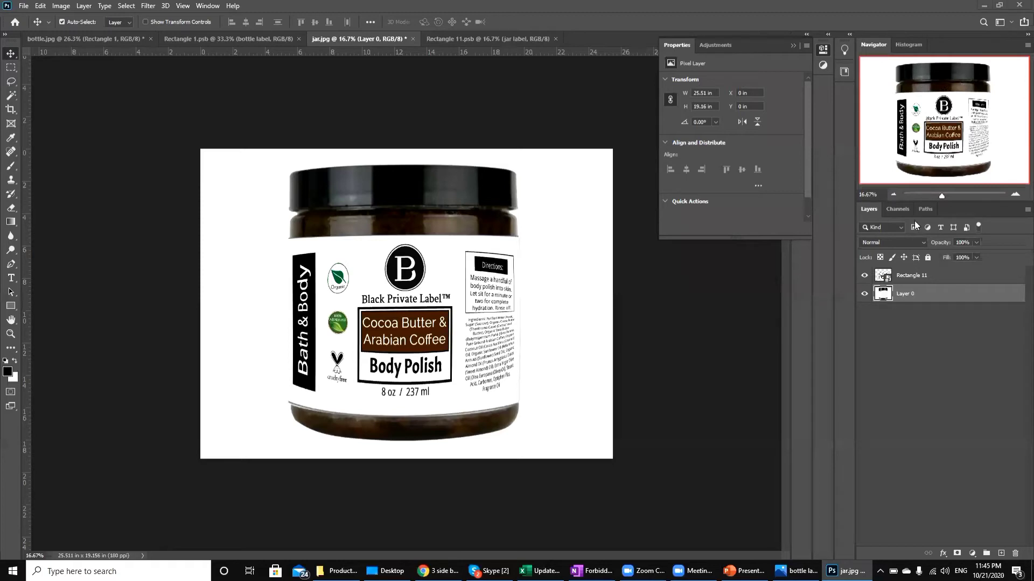
left_click(945, 279)
key("Delete")
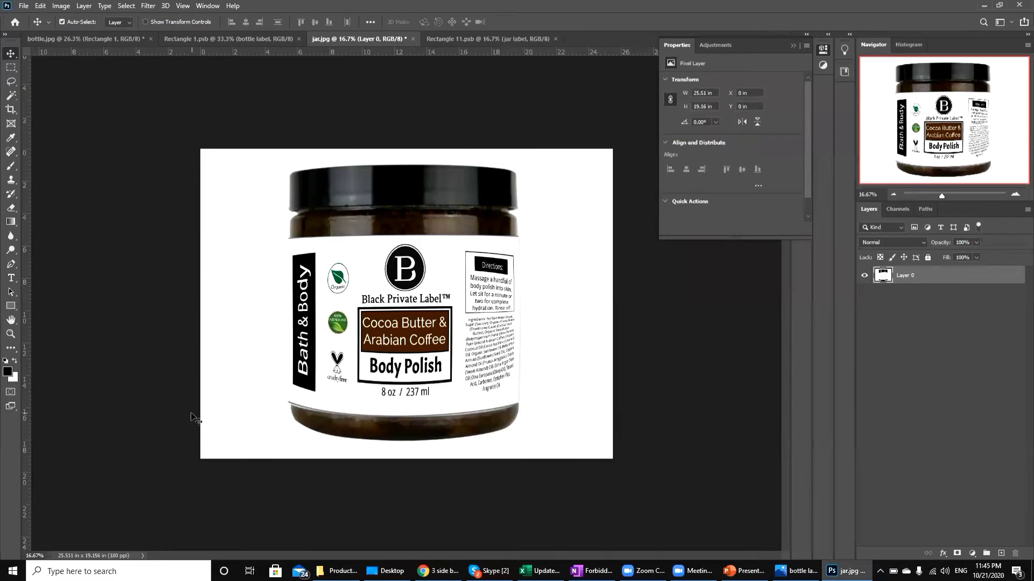
Paste the copied box image over the jar and scale it up to about 19.67 × 19.66 in to fill the canvas height
key("ctrl+v")
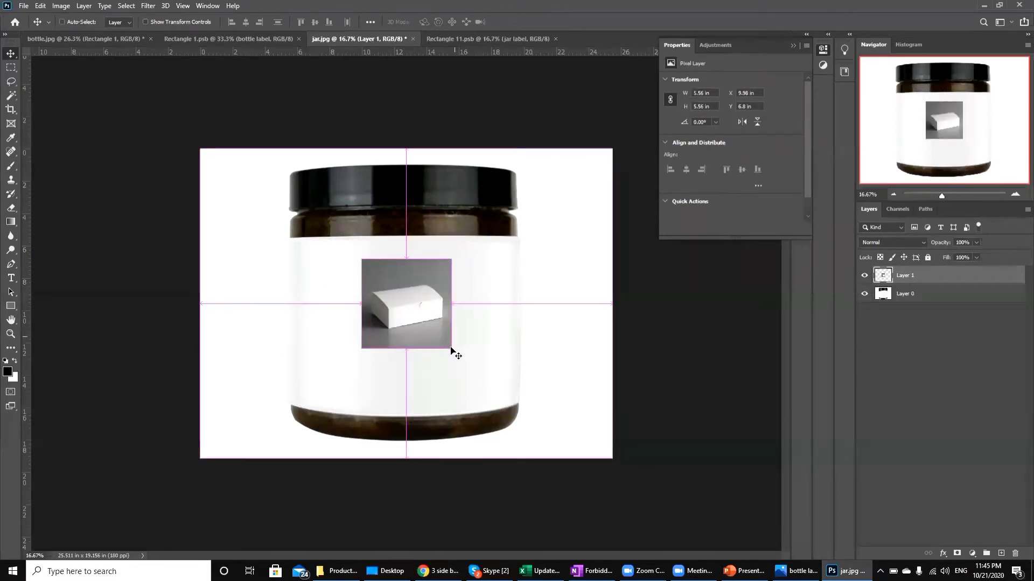
key("ctrl+t")
left_click_drag(452, 349, 534, 431)
left_click_drag(361, 259, 250, 147)
left_click_drag(533, 431, 567, 465)
key("Return")
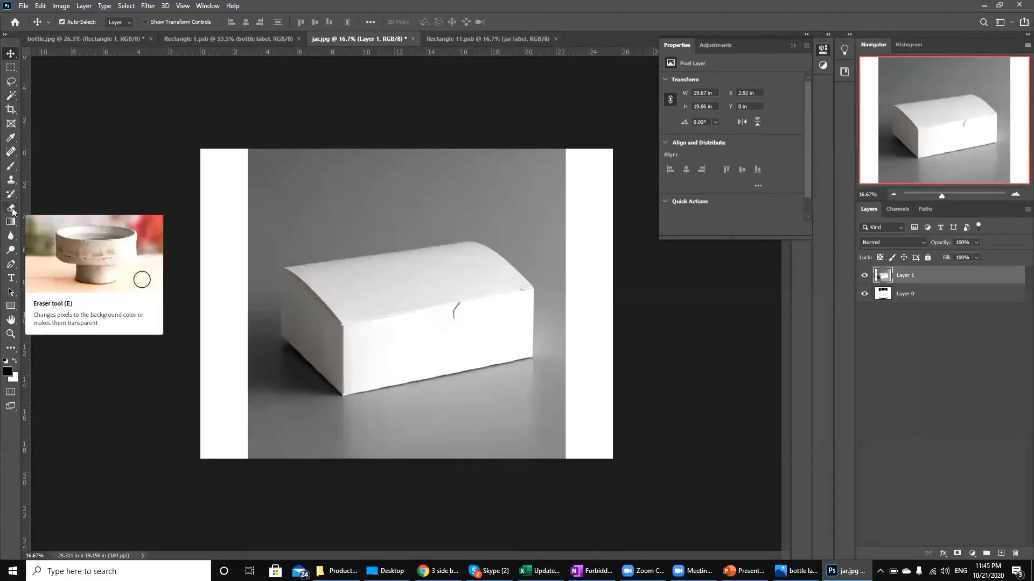
Draw a rectangle of about 2746 × 786 px over the box lid and fill it with grey RGB 128, 128, 128
left_click(10, 305)
left_click_drag(286, 265, 534, 336)
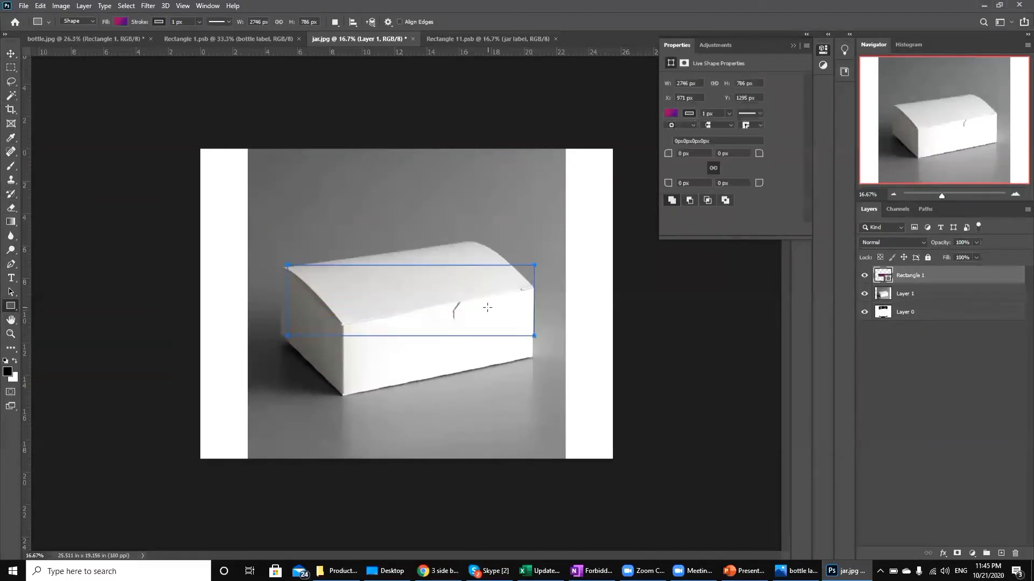
left_click(116, 19)
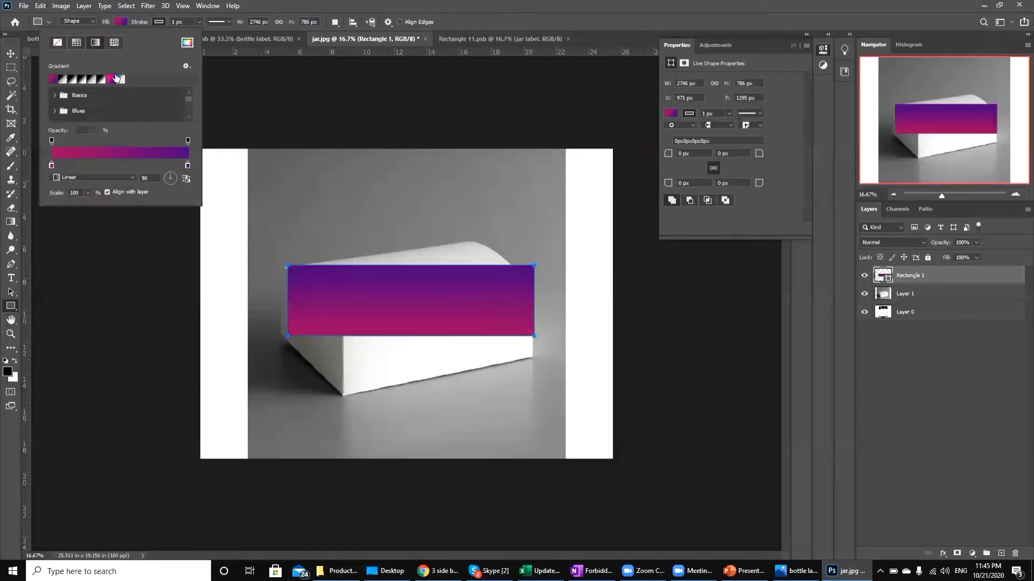
left_click(187, 42)
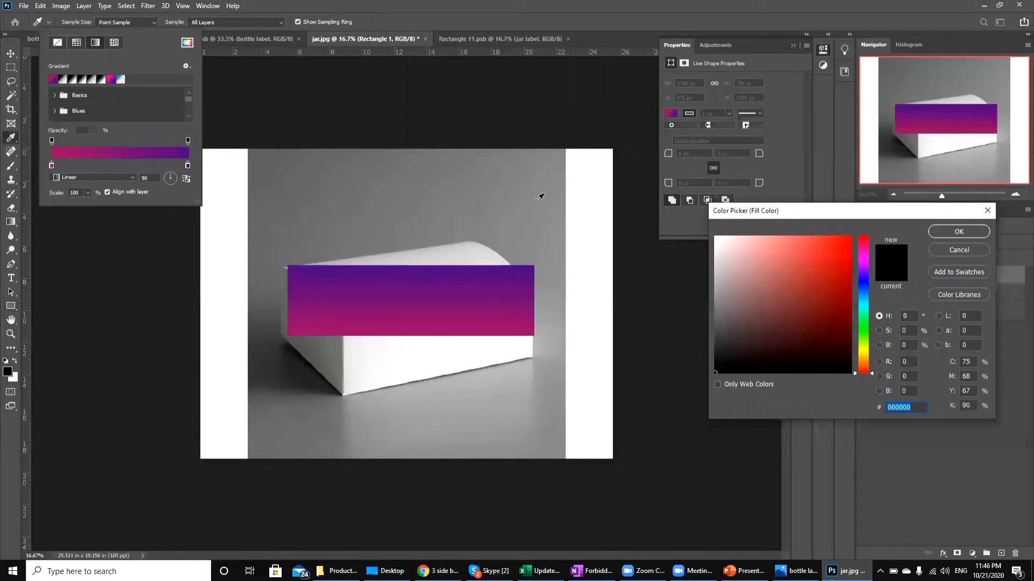
left_click(907, 362)
type("128")
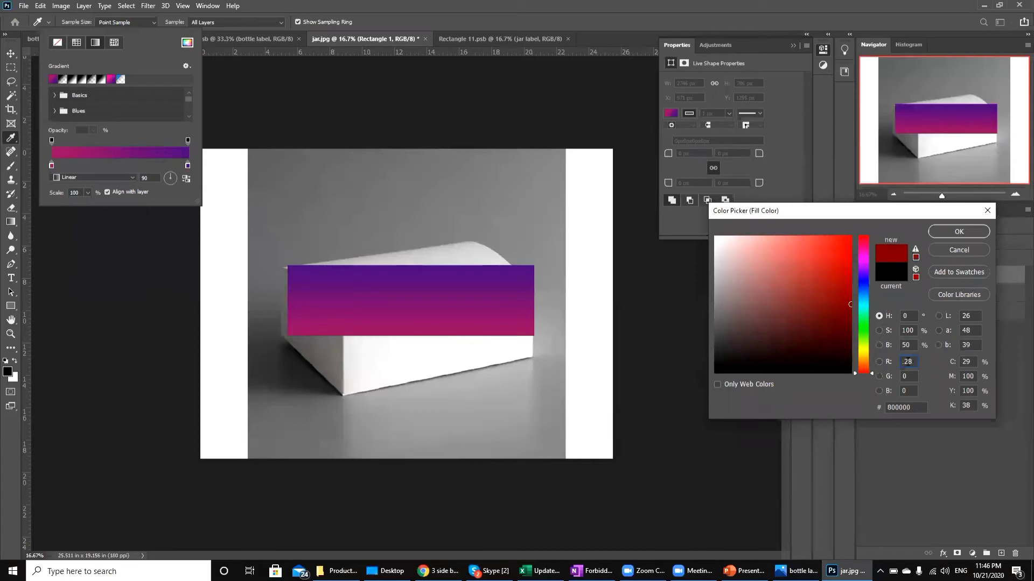
key("Tab")
type("128")
key("Tab")
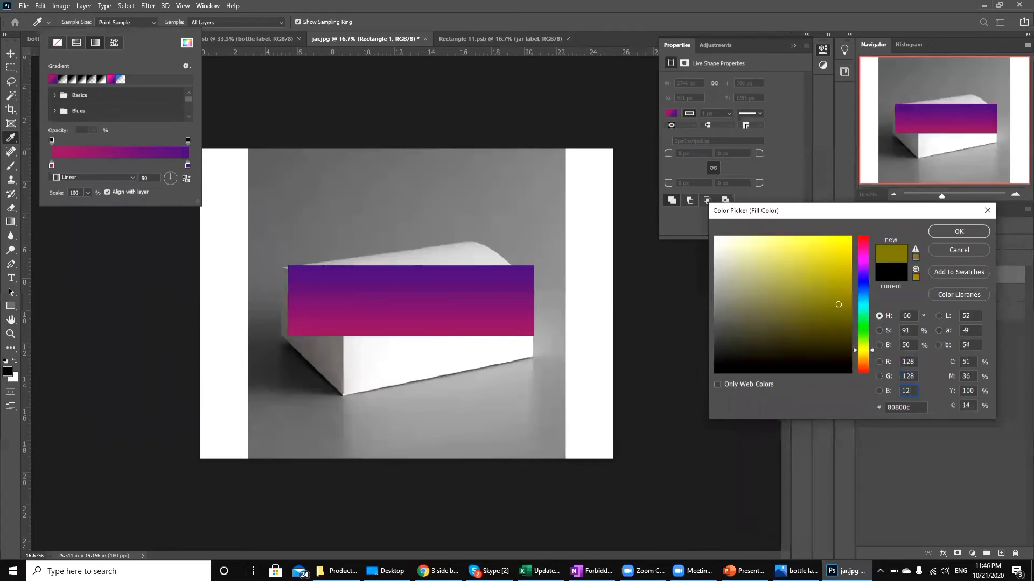
type("127")
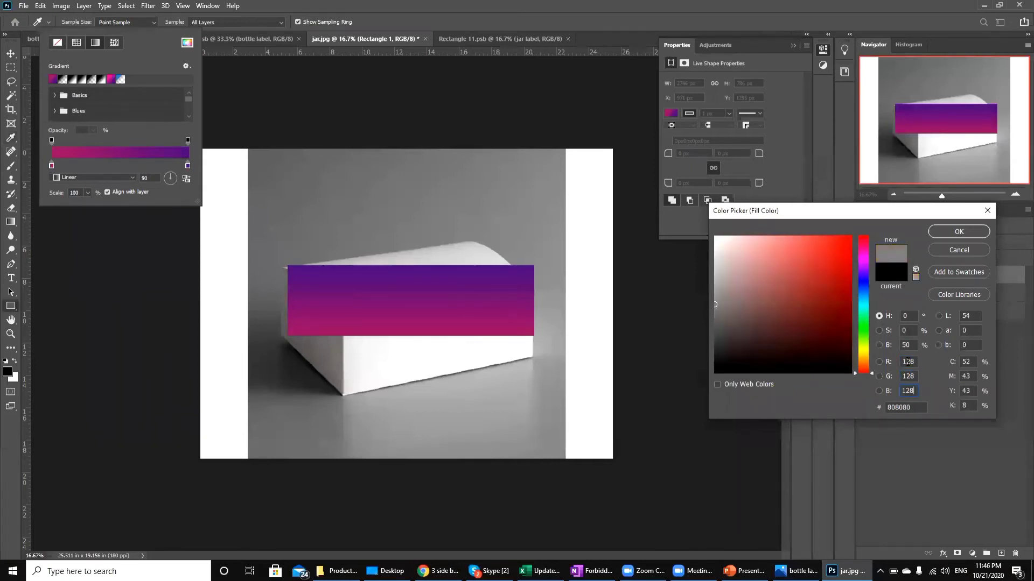
key("Return")
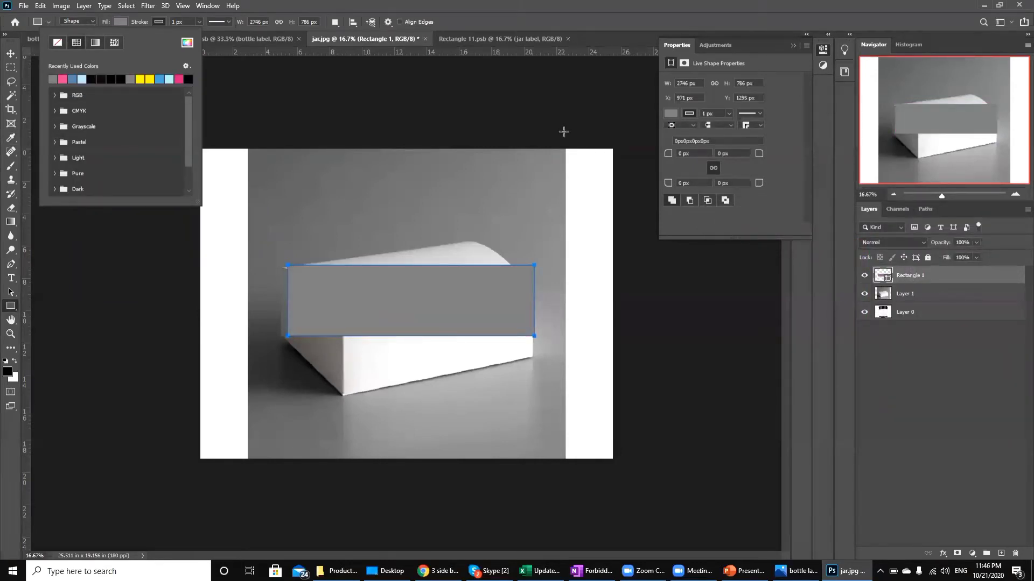
key("Return")
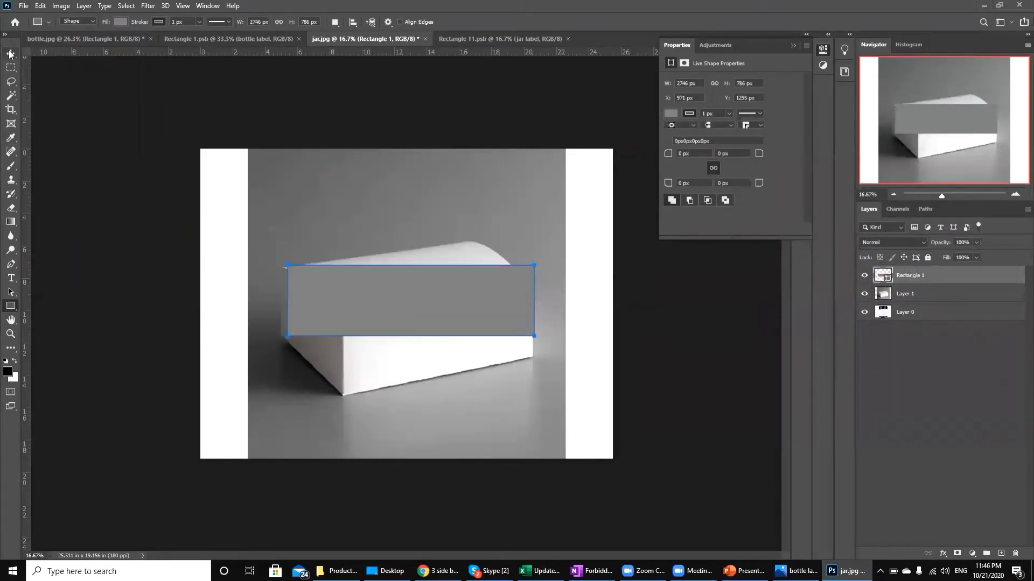
Move the grey rectangle to about X 923 px, Y 1243 px and set its layer opacity to 50%
key("ctrl+plus")
key("v")
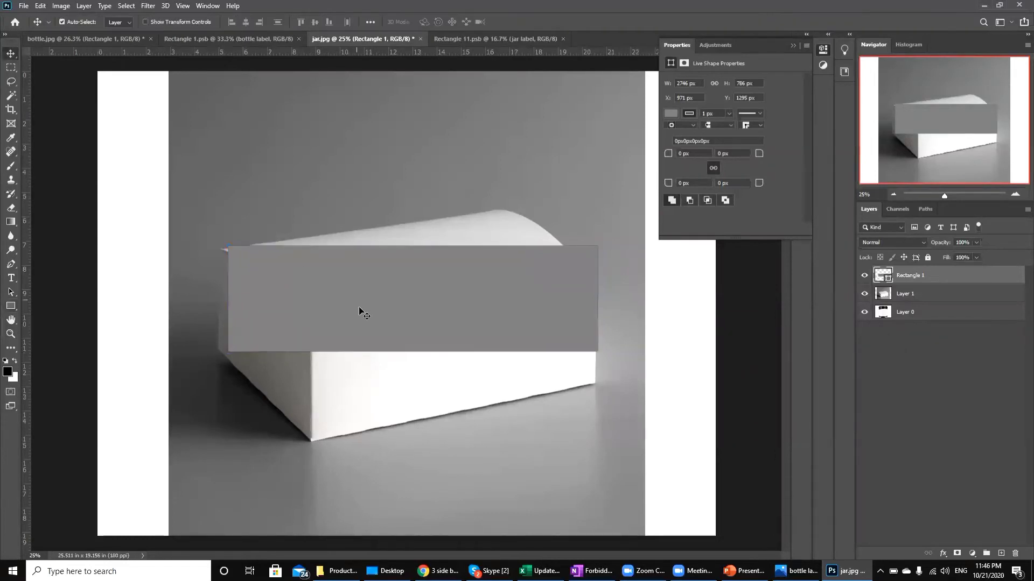
left_click_drag(358, 306, 353, 300)
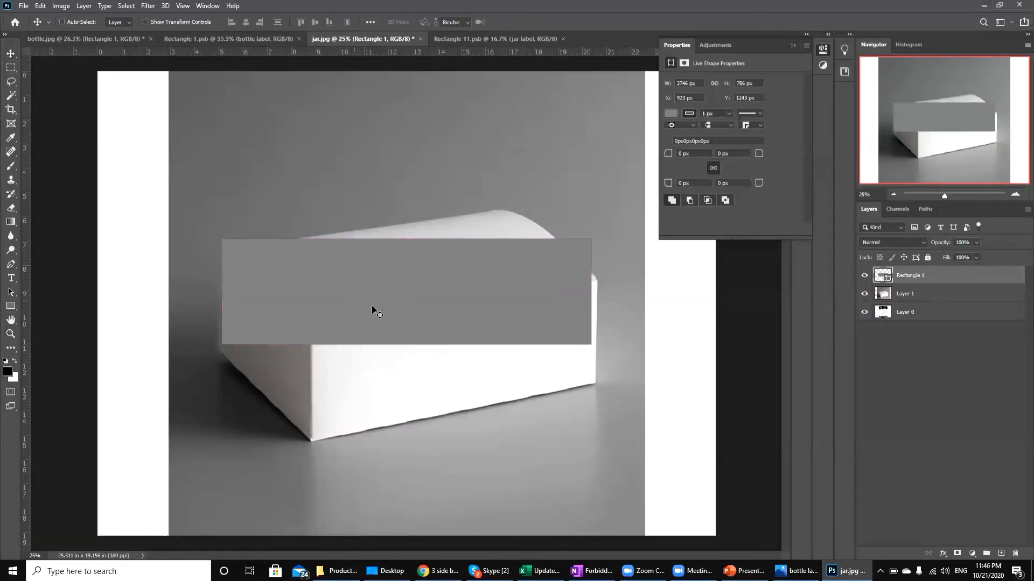
key("ctrl+t")
left_click(962, 244)
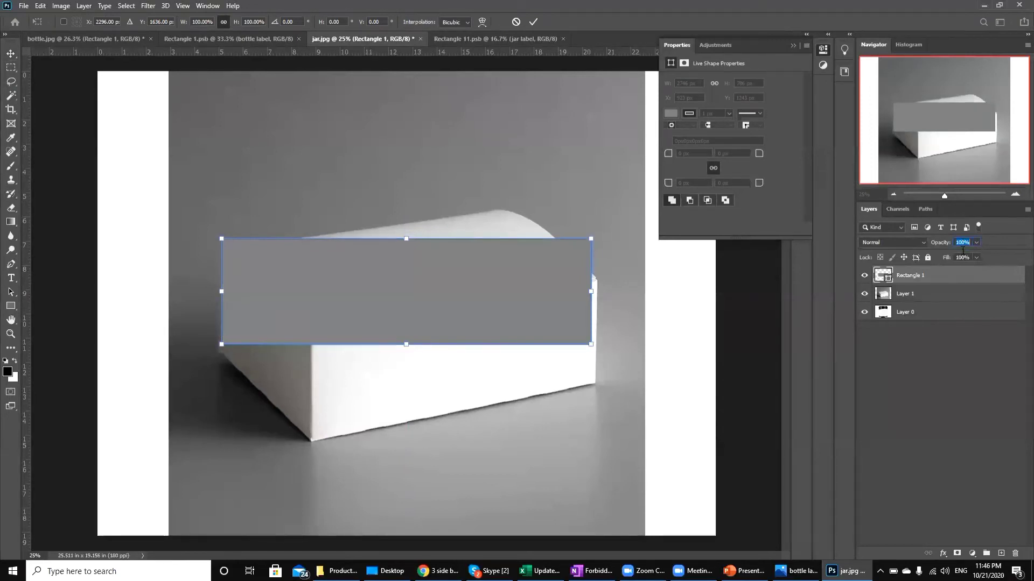
left_click(964, 242)
key("Down")
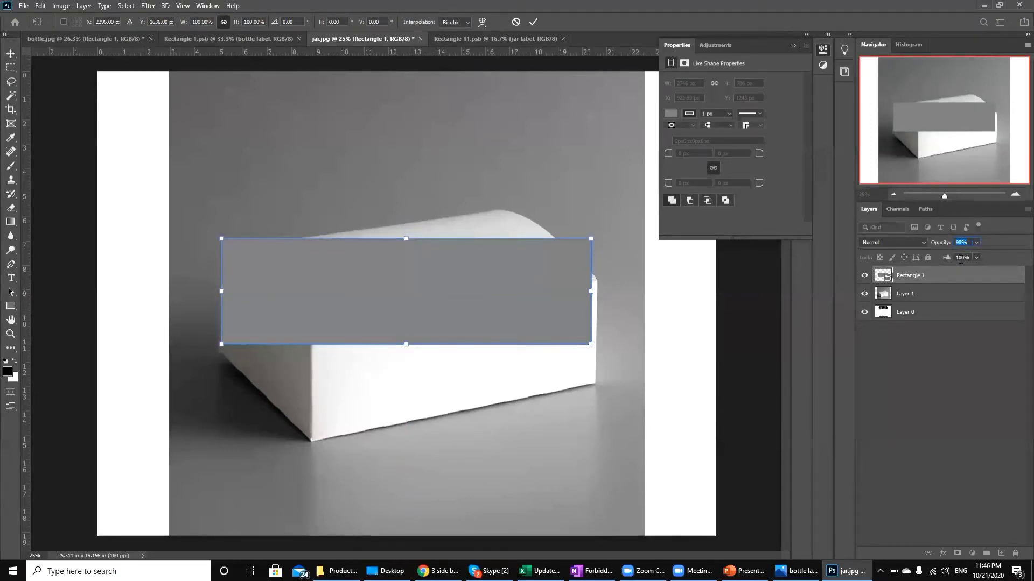
type("50")
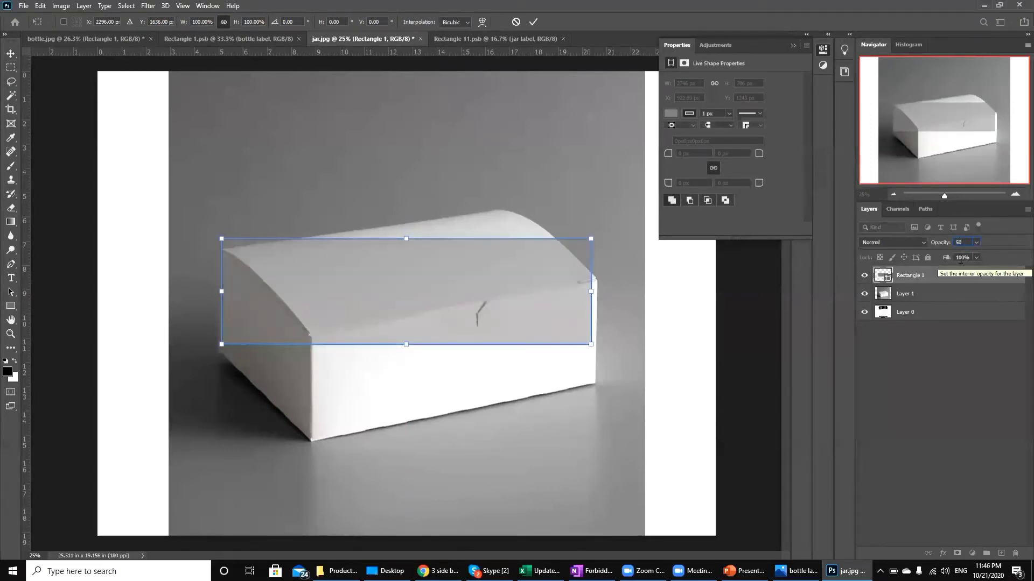
left_click(10, 53)
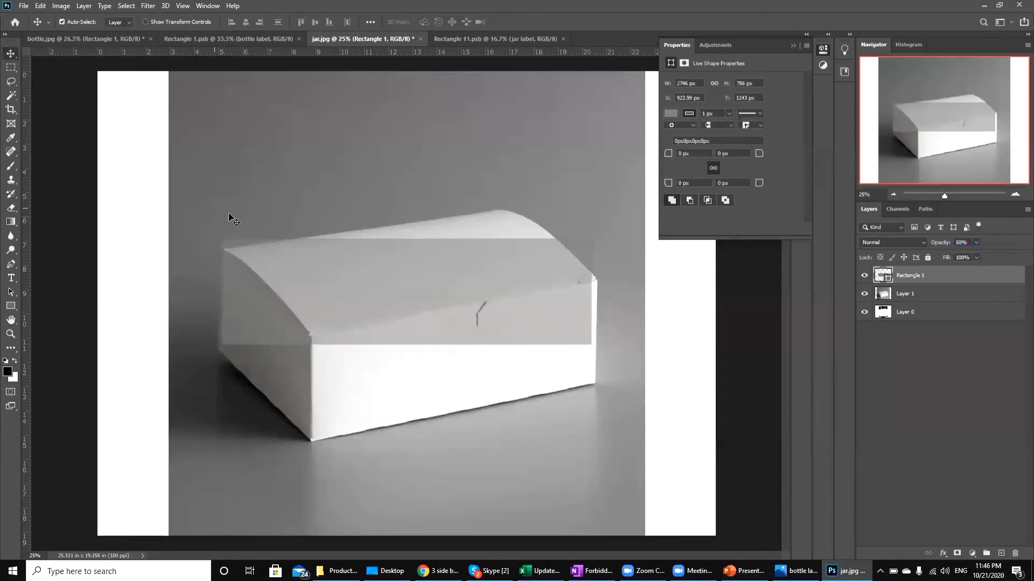
Convert the grey rectangle to a smart object, then move it onto the box lid and rotate it to about -9.69°
right_click(941, 275)
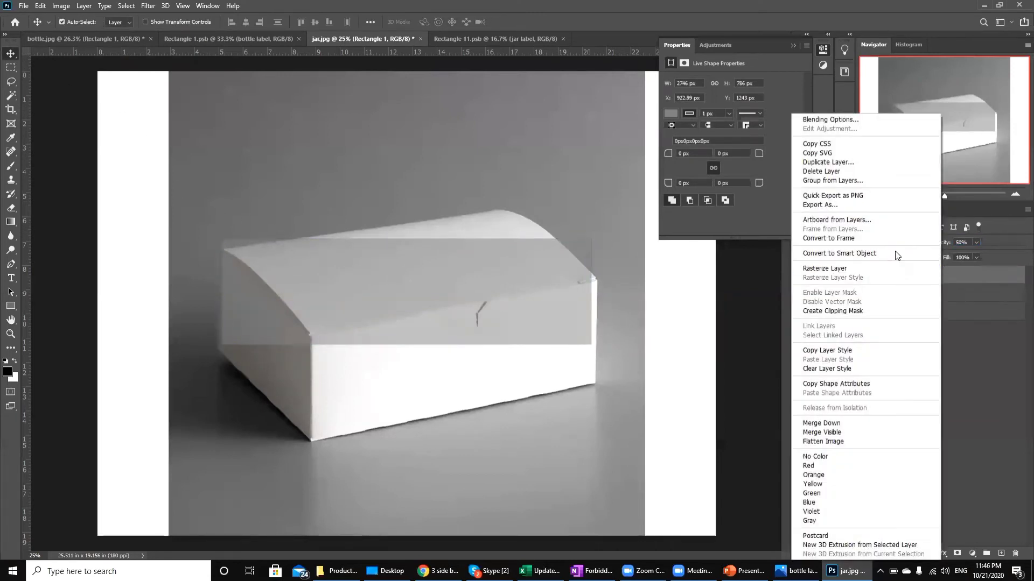
left_click(895, 253)
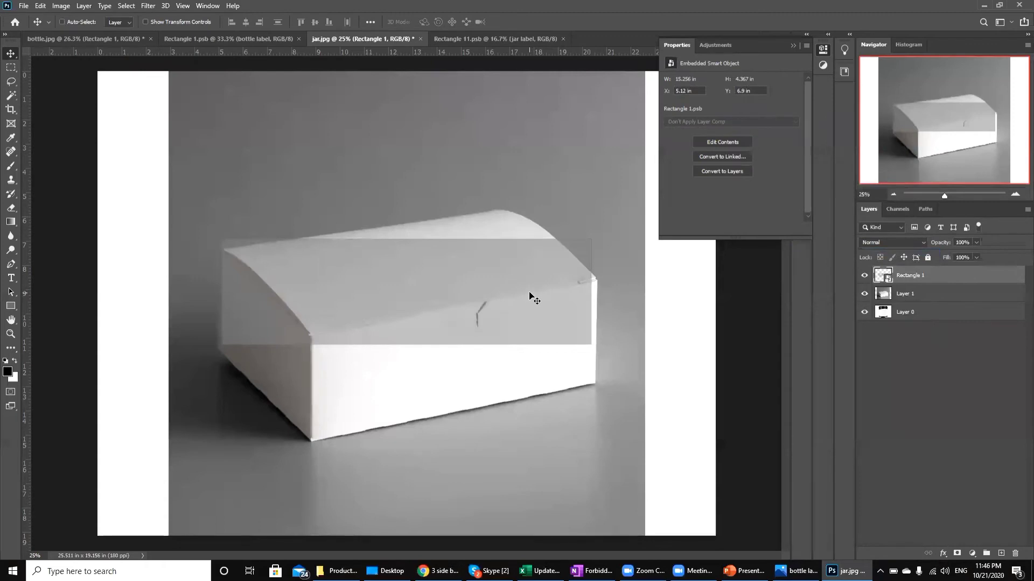
key("ctrl+t")
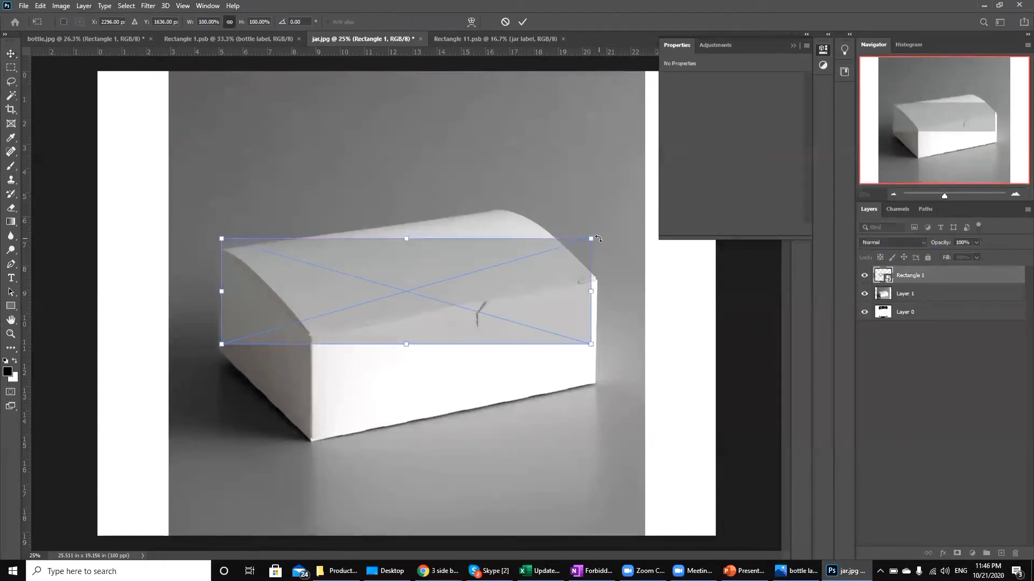
left_click_drag(598, 238, 573, 210)
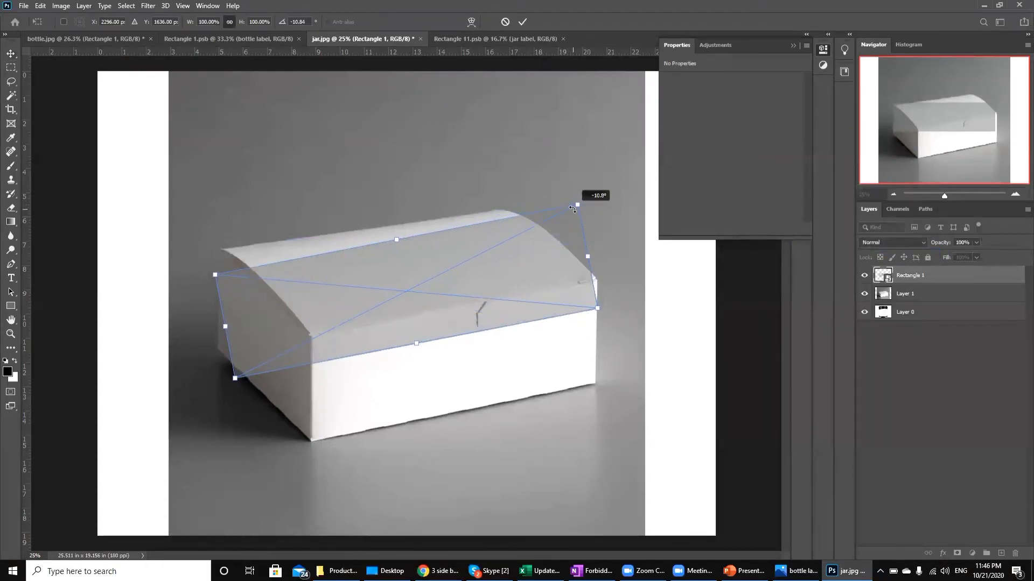
left_click_drag(510, 257, 505, 238)
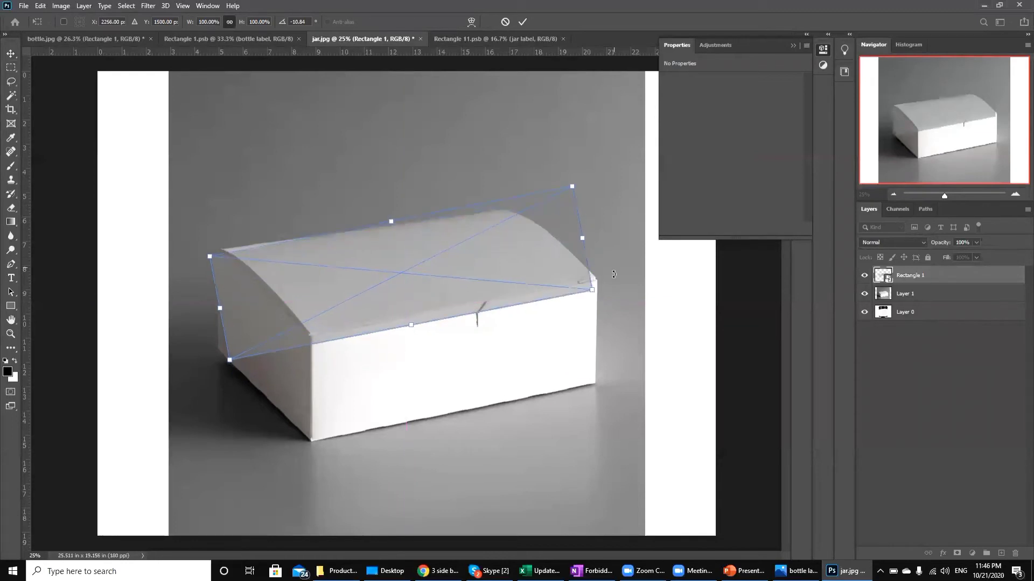
left_click_drag(604, 297, 605, 297)
key("Return")
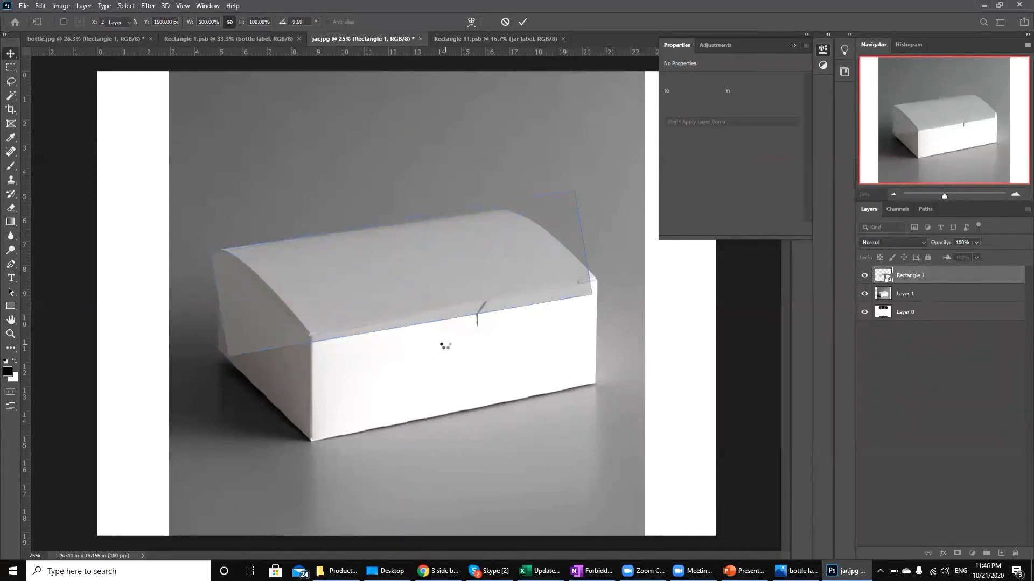
Warp the grey smart object so its left corners and left edge follow the curved left side of the box lid
key("ctrl+plus")
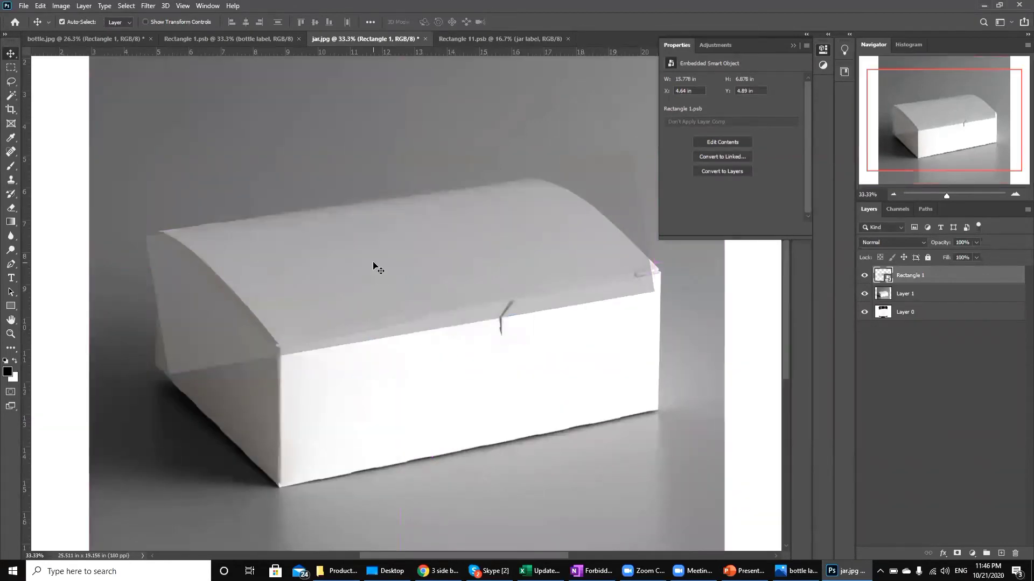
right_click(374, 265)
key("Escape")
key("ctrl+t")
right_click(326, 304)
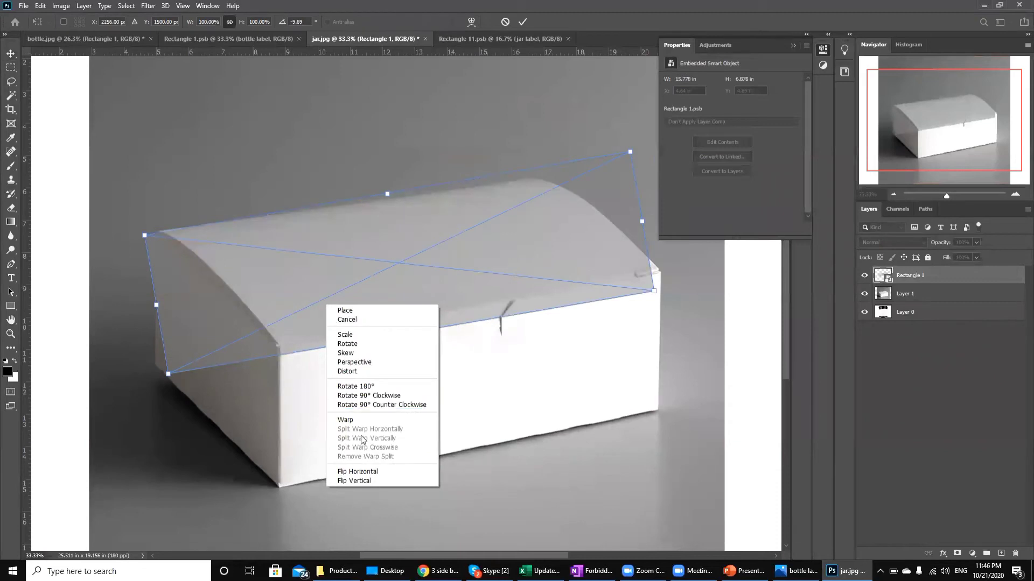
left_click(359, 422)
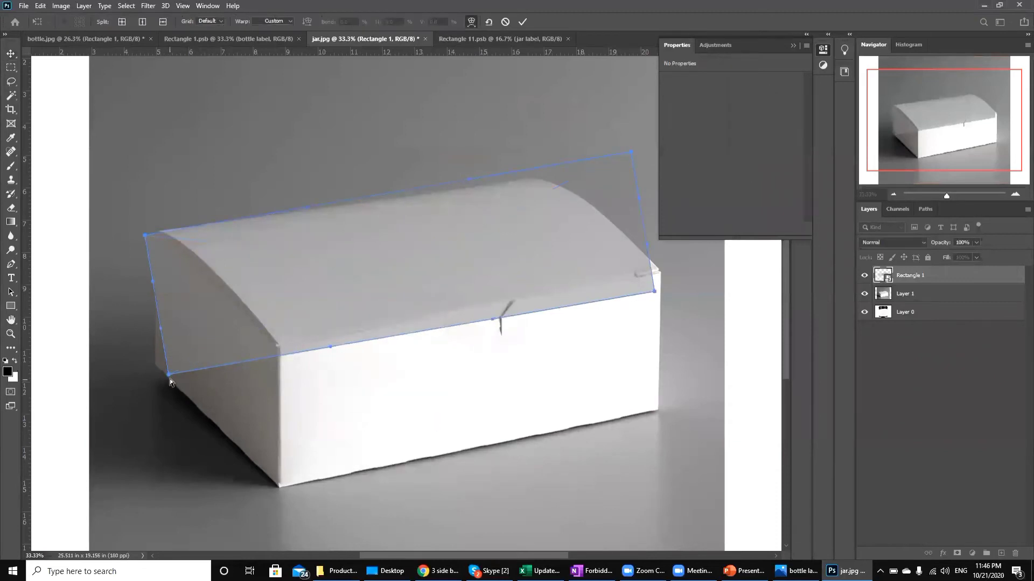
left_click_drag(169, 375, 278, 345)
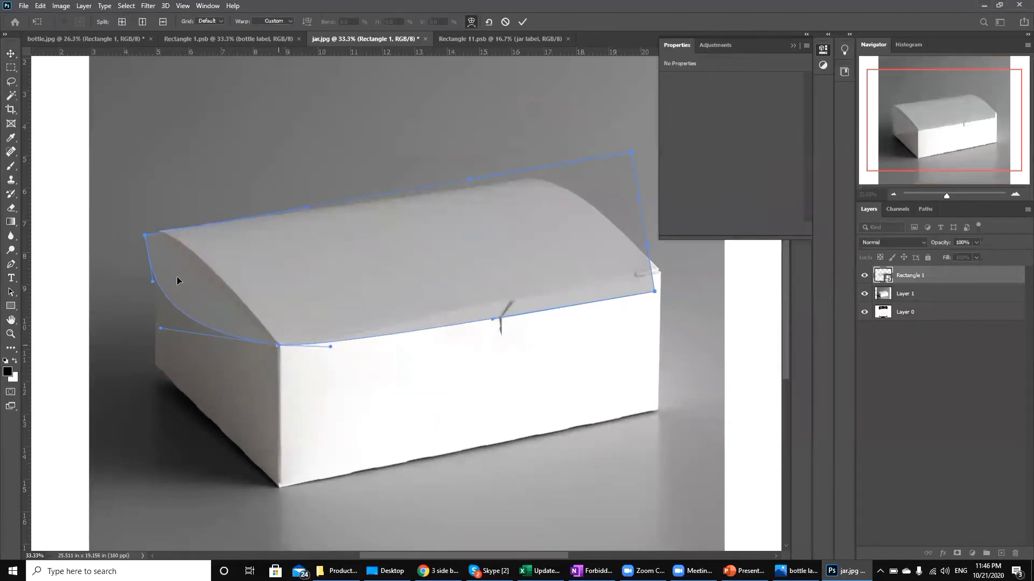
left_click_drag(147, 234, 162, 231)
left_click_drag(153, 280, 240, 291)
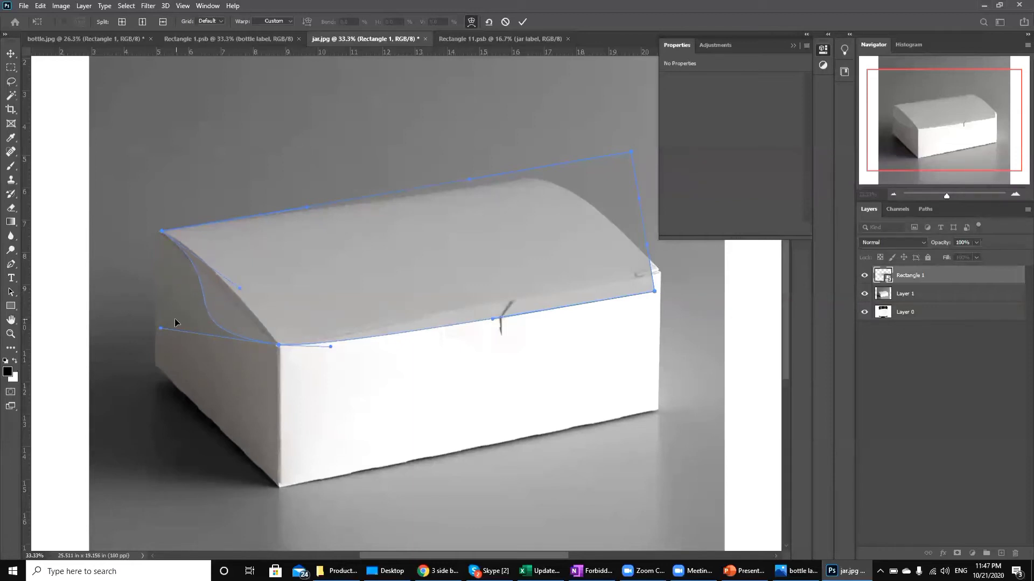
left_click_drag(160, 328, 179, 233)
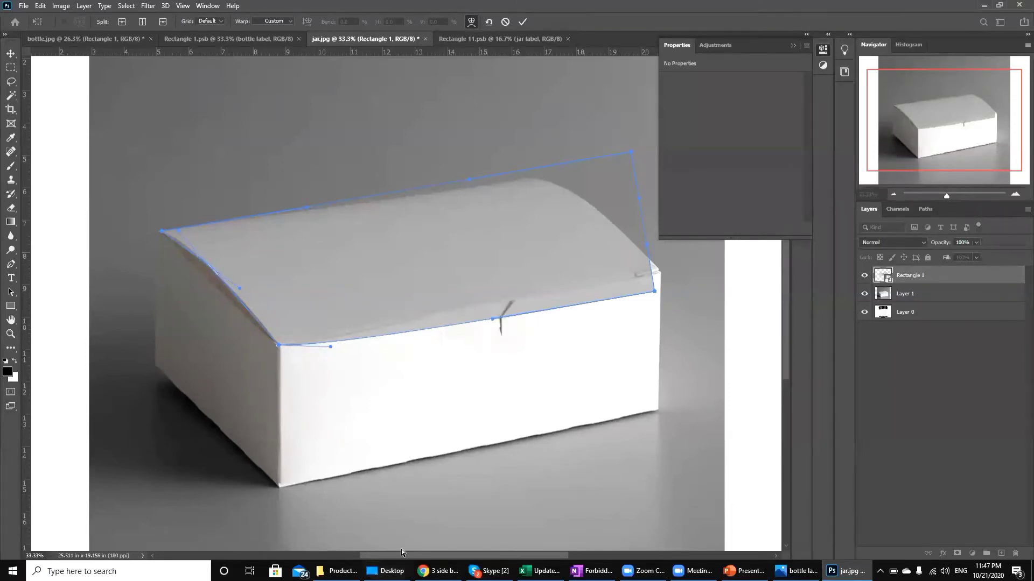
Warp the lid rectangle's lower-right corner and lower edge to line up with the front edge of the lid
left_click_drag(399, 554, 451, 552)
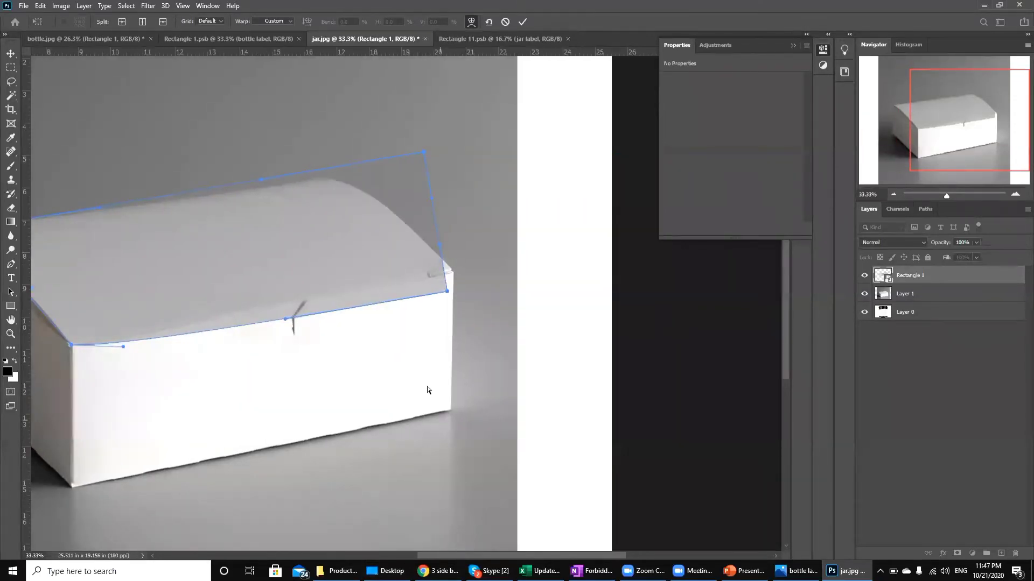
left_click_drag(448, 291, 450, 274)
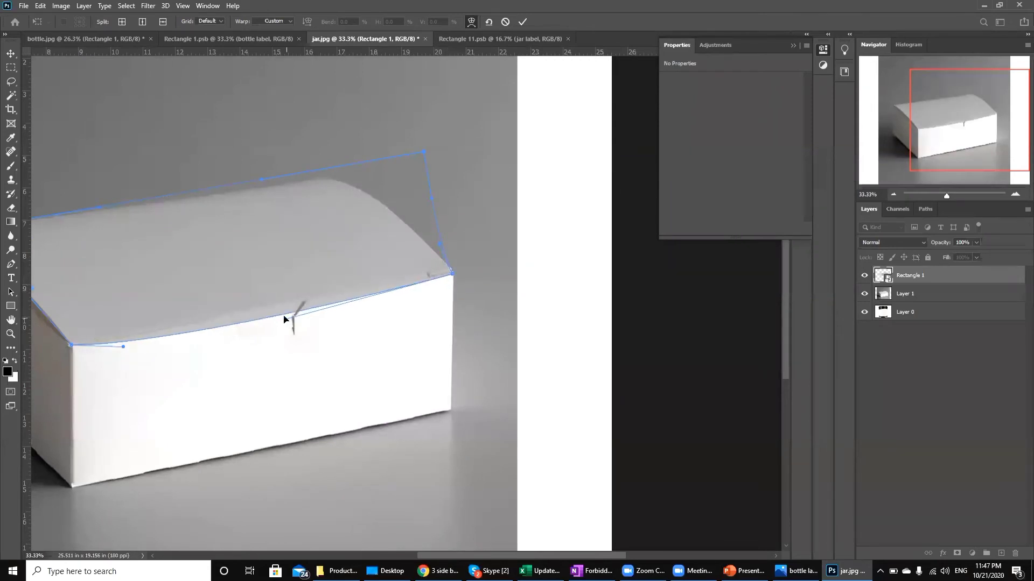
left_click_drag(283, 319, 270, 305)
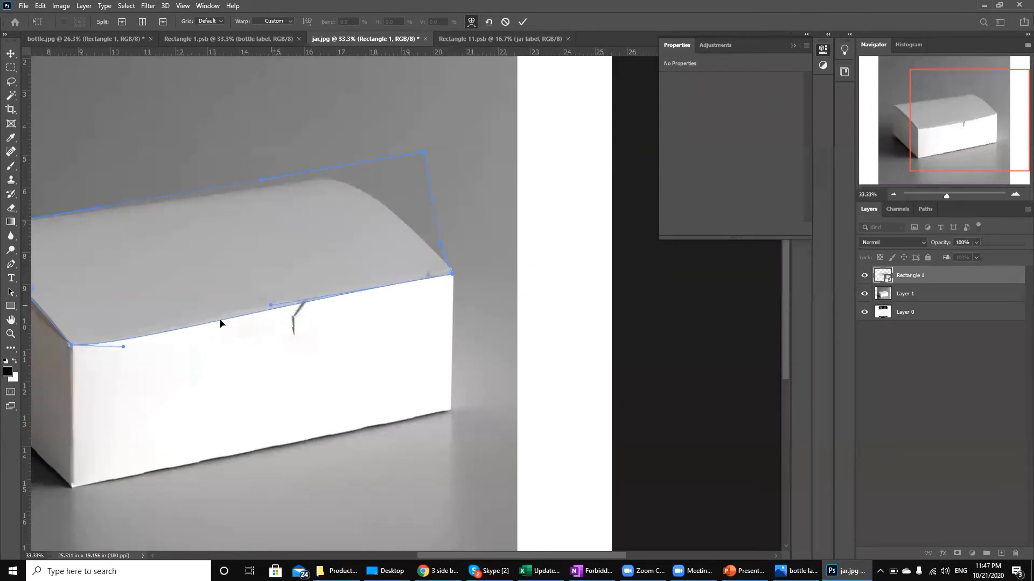
left_click_drag(124, 348, 120, 338)
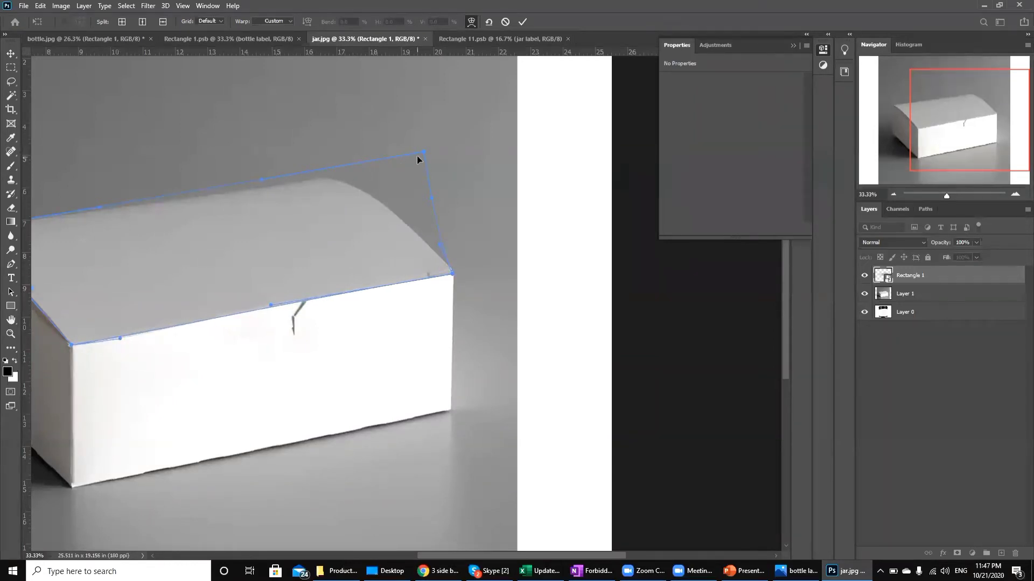
Warp the rectangle's upper-right corner and right edge to follow the lid's curved right side, and apply the warp
left_click_drag(424, 152, 321, 177)
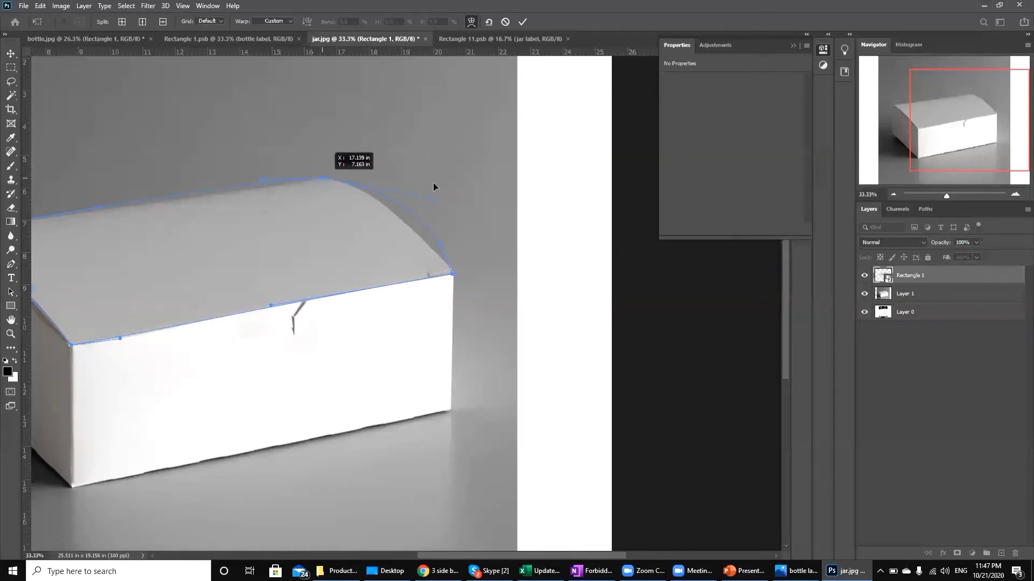
left_click_drag(430, 200, 399, 218)
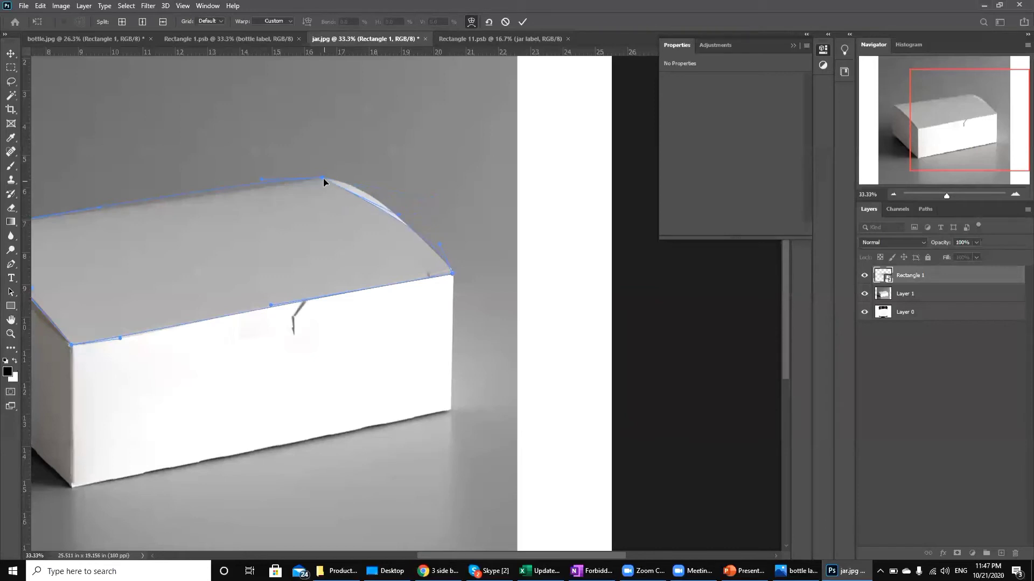
left_click_drag(322, 177, 338, 178)
key("ctrl+minus")
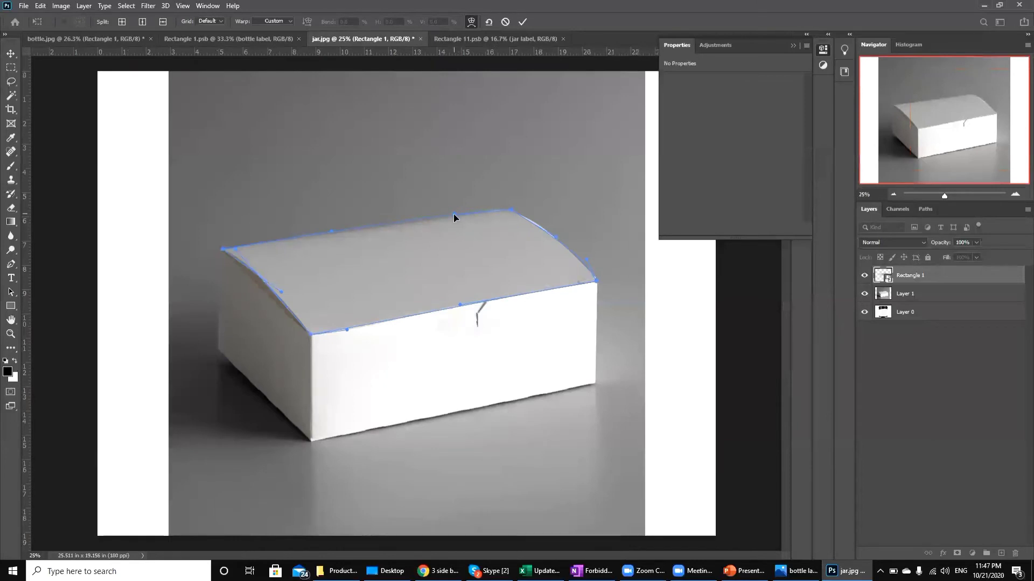
left_click(11, 54)
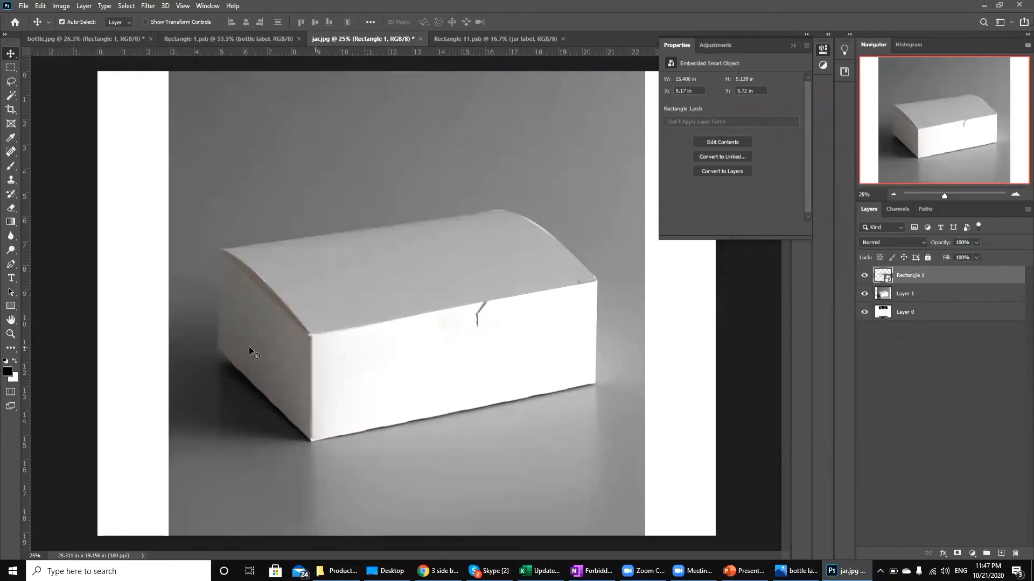
Draw a rectangle of about 2320 × 760 px over the box's front face and fill it with the recently used grey
left_click(11, 307)
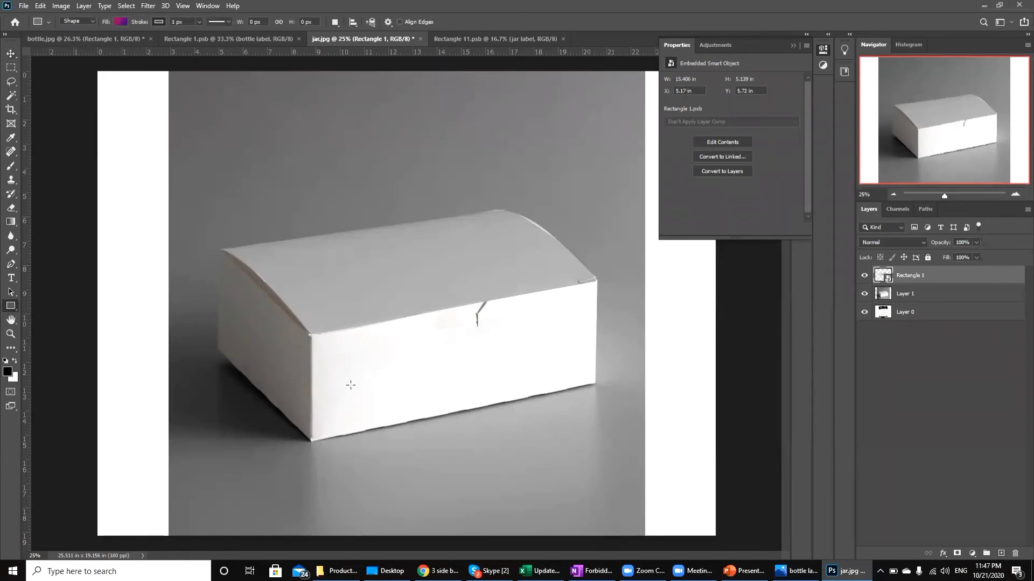
left_click_drag(310, 336, 624, 438)
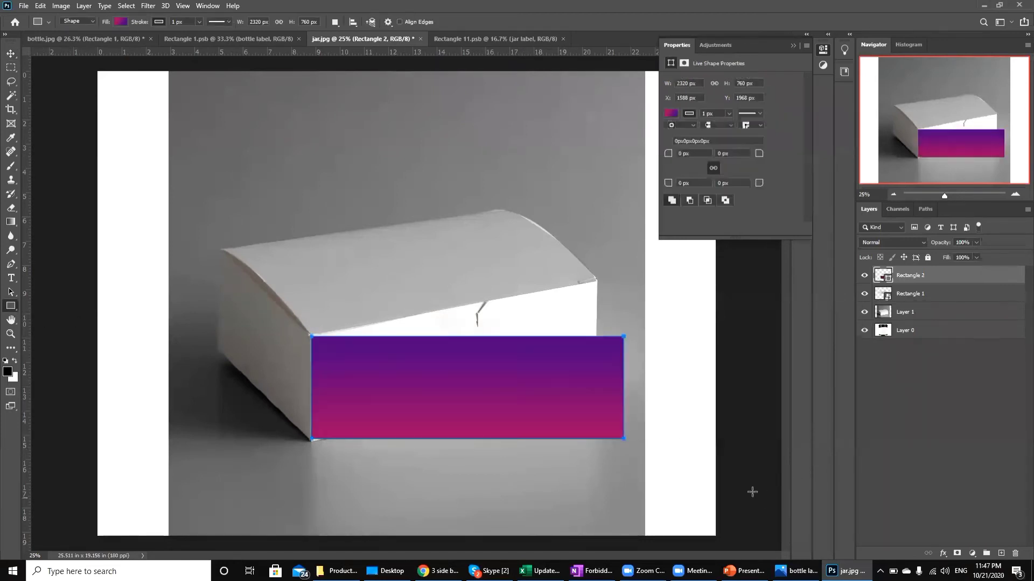
left_click(117, 21)
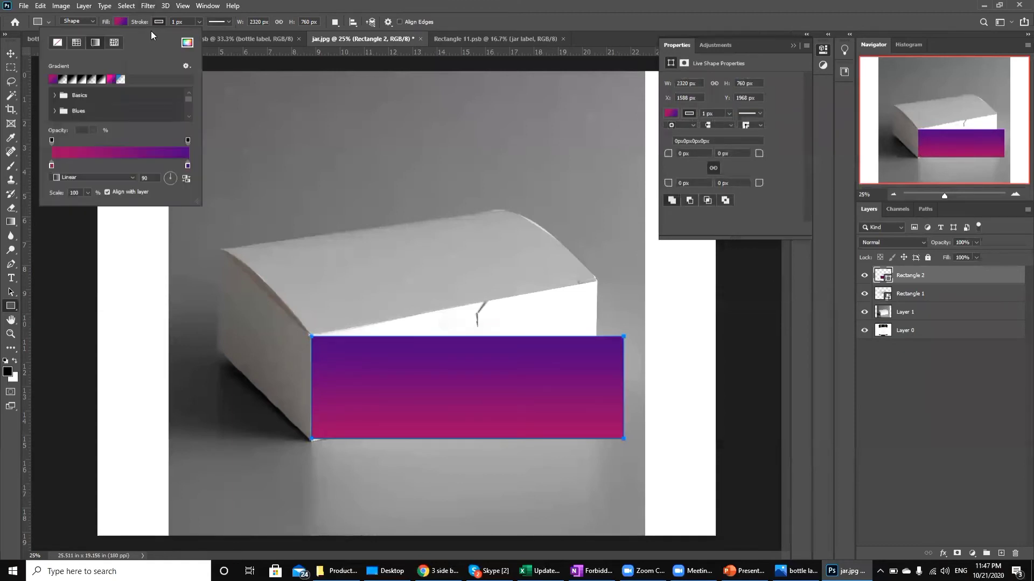
left_click(187, 42)
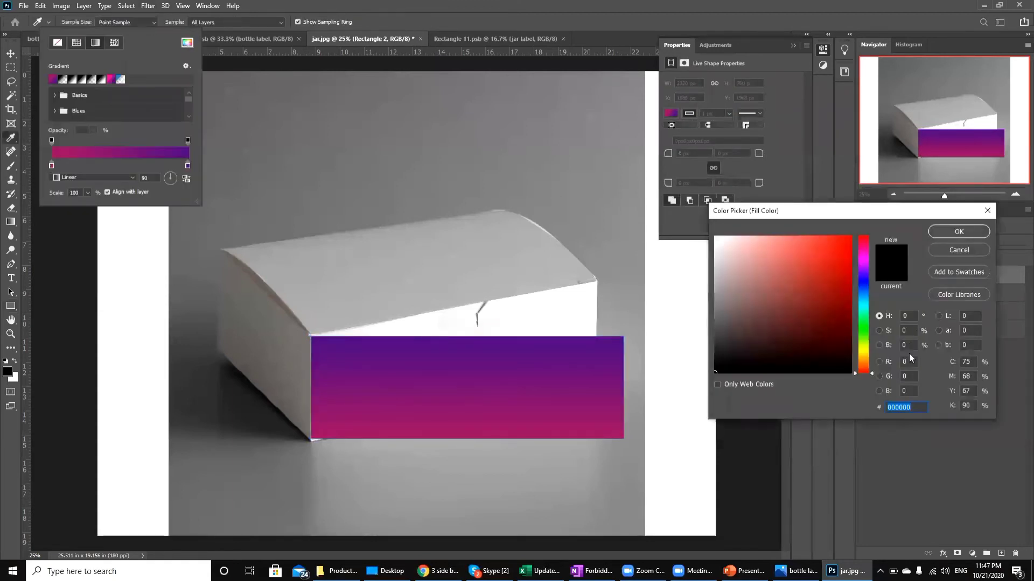
left_click(906, 361)
type("128")
key("Tab")
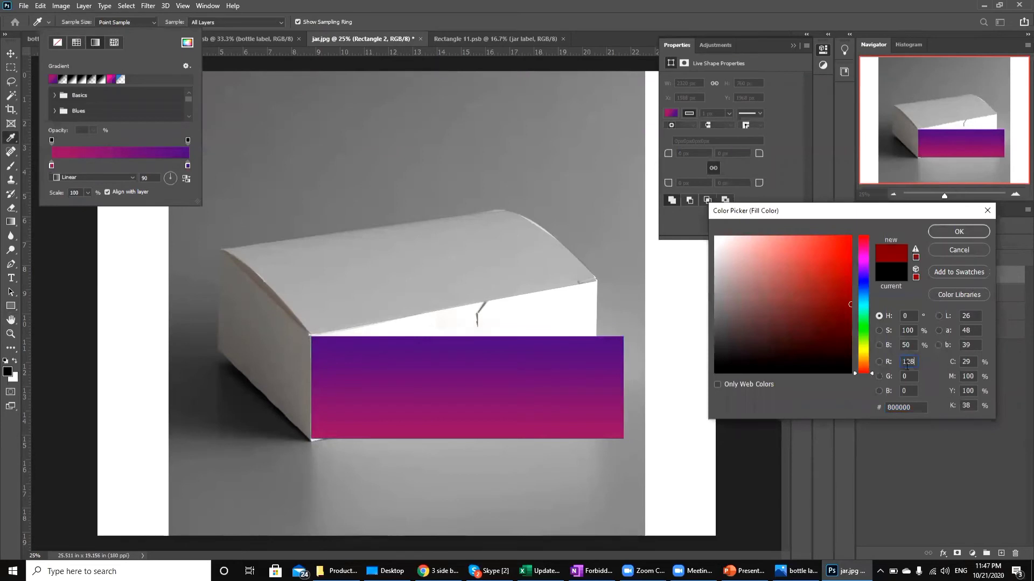
type("128")
key("Return")
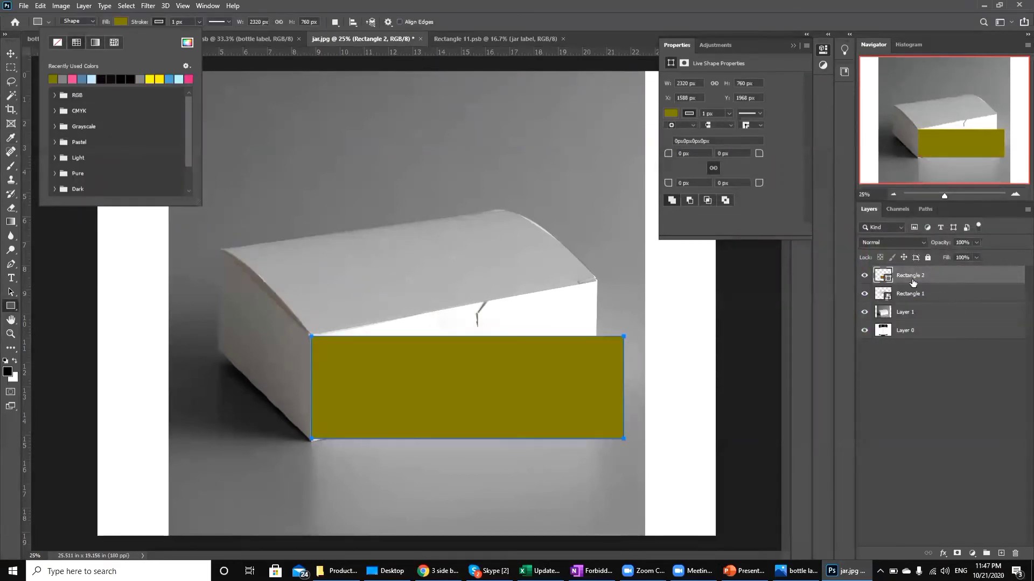
left_click(63, 78)
left_click(11, 54)
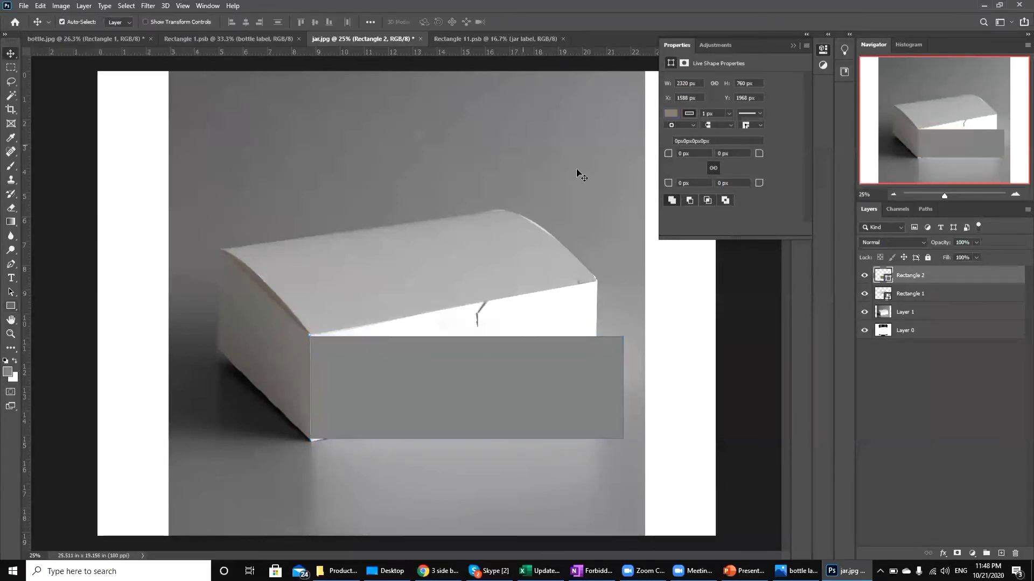
Convert the front-face rectangle to a smart object and set its layer opacity to 50%
right_click(938, 278)
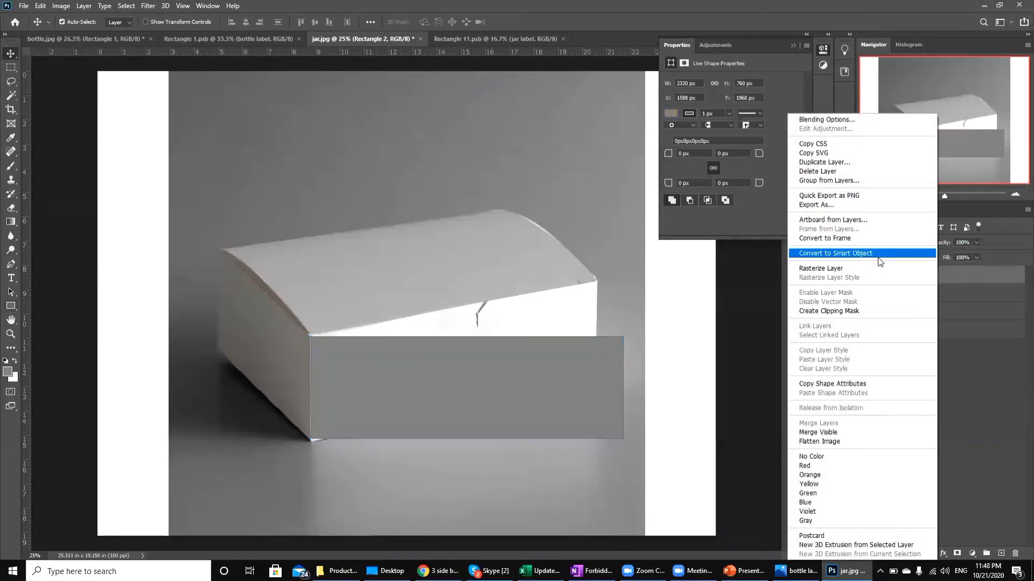
left_click(879, 261)
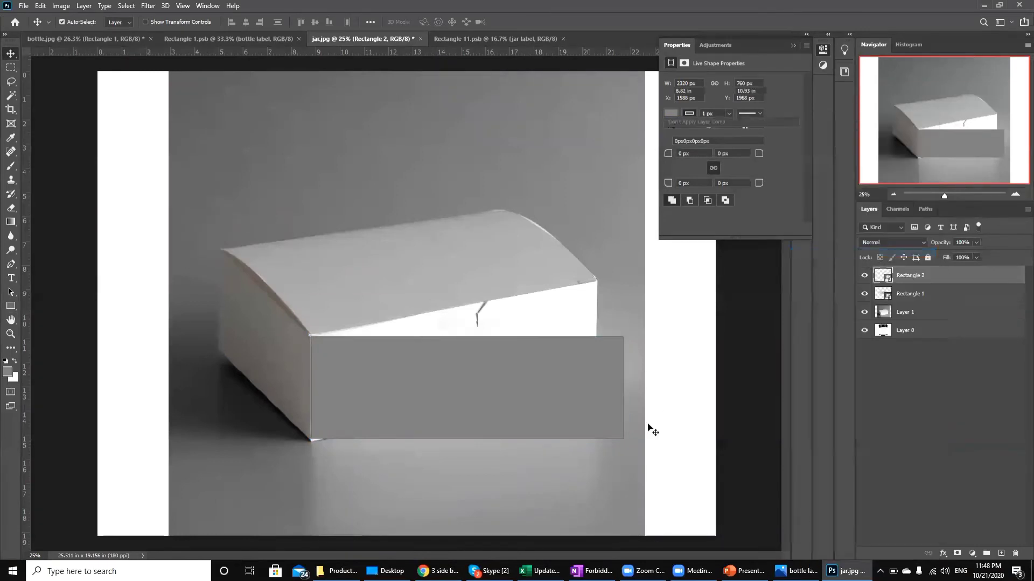
left_click(961, 243)
type("50")
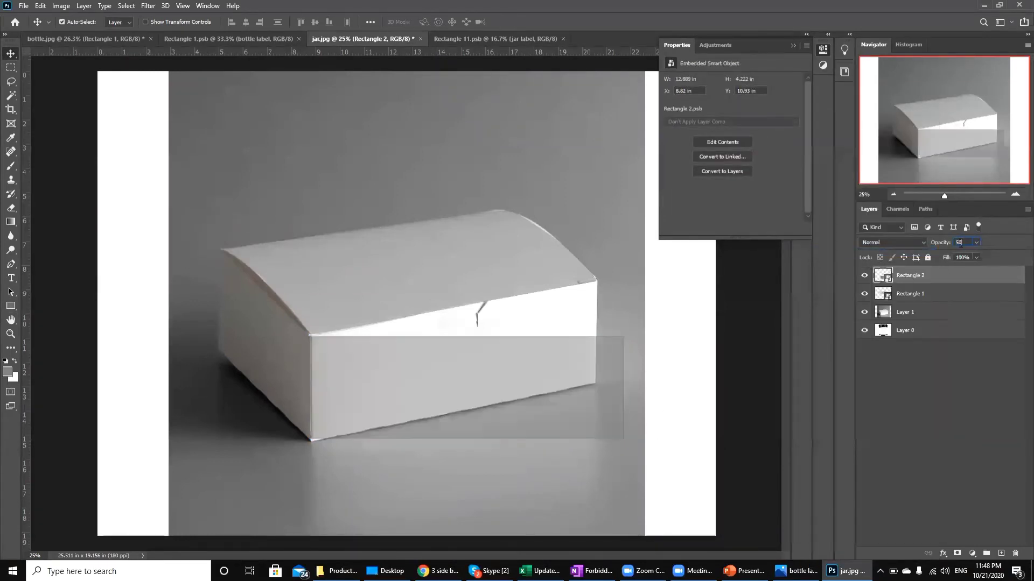
Rotate the front-face rectangle to about -10.05° and move it onto the box front, aligned with the lid's front edge
key("ctrl+plus")
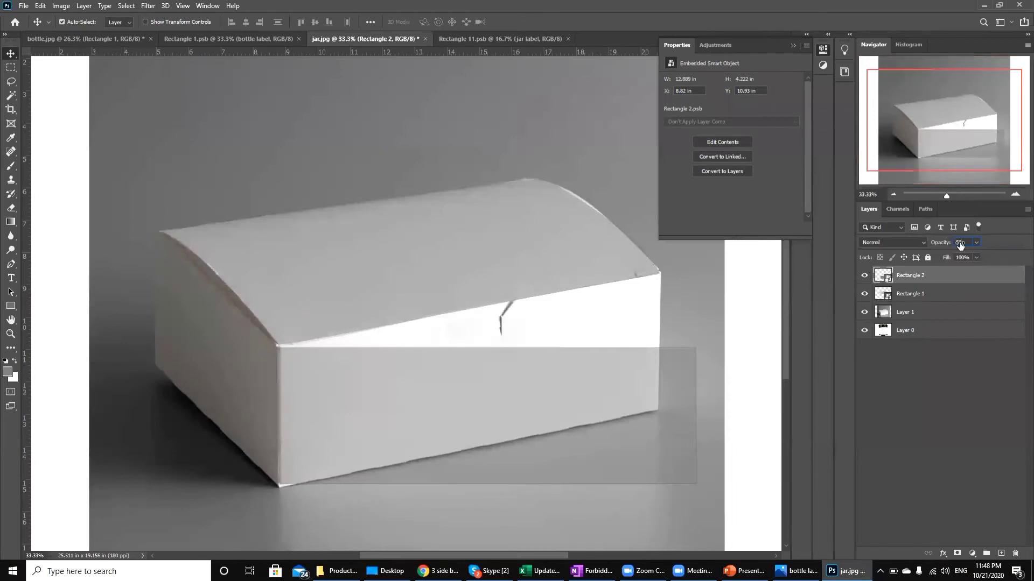
left_click_drag(549, 555, 582, 555)
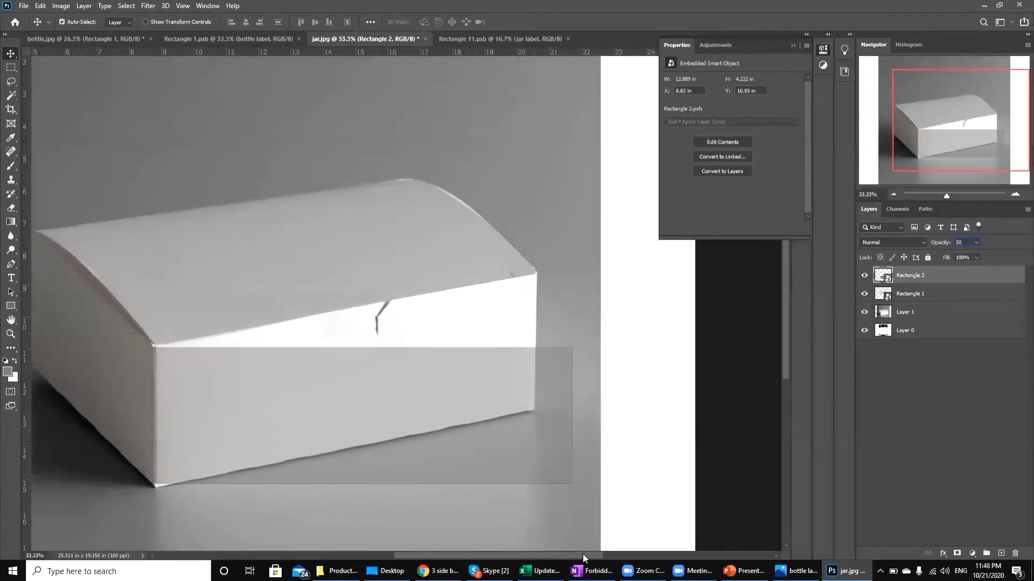
key("ctrl+t")
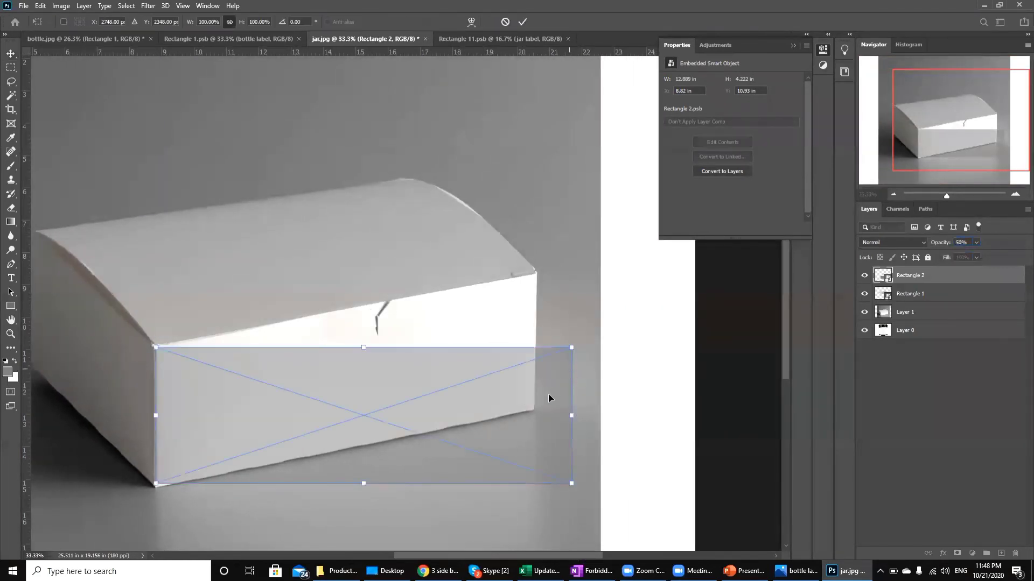
left_click_drag(567, 335, 550, 300)
left_click_drag(516, 368, 502, 337)
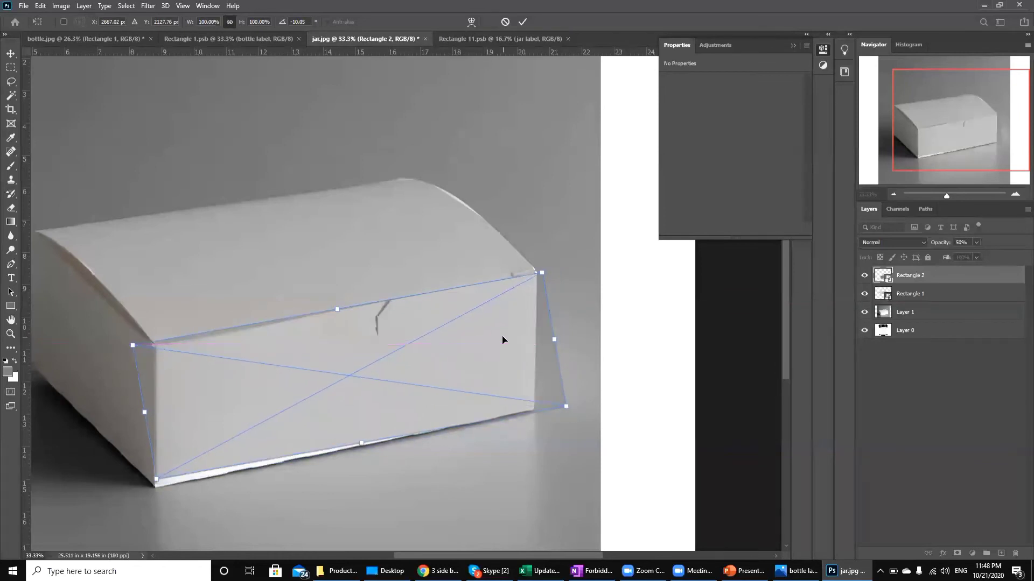
key("Return")
Nudge the front-face rectangle down to about Y 2151.76 px so it sits closer to the box's bottom edge
right_click(503, 337)
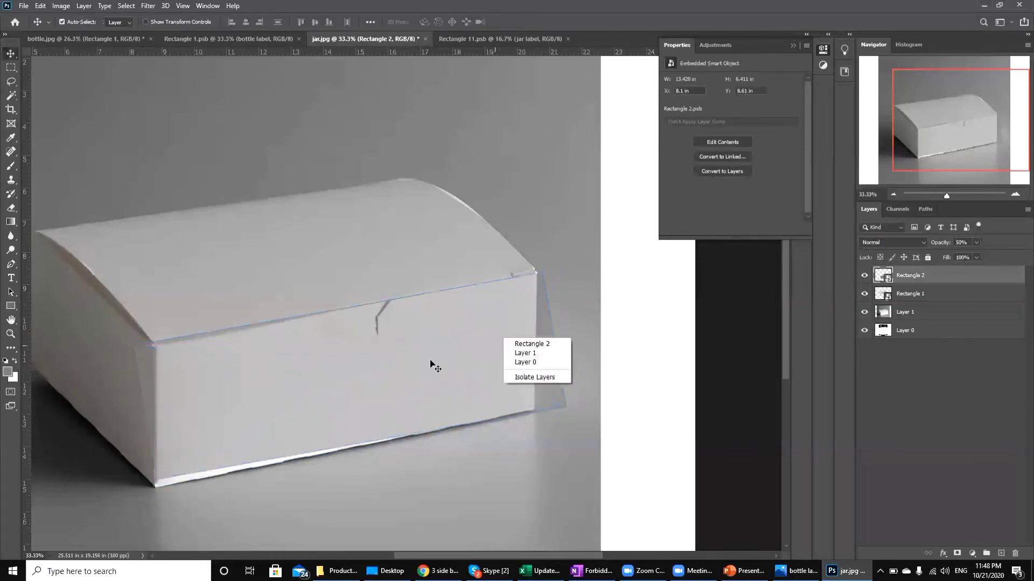
key("Escape")
key("ctrl+t")
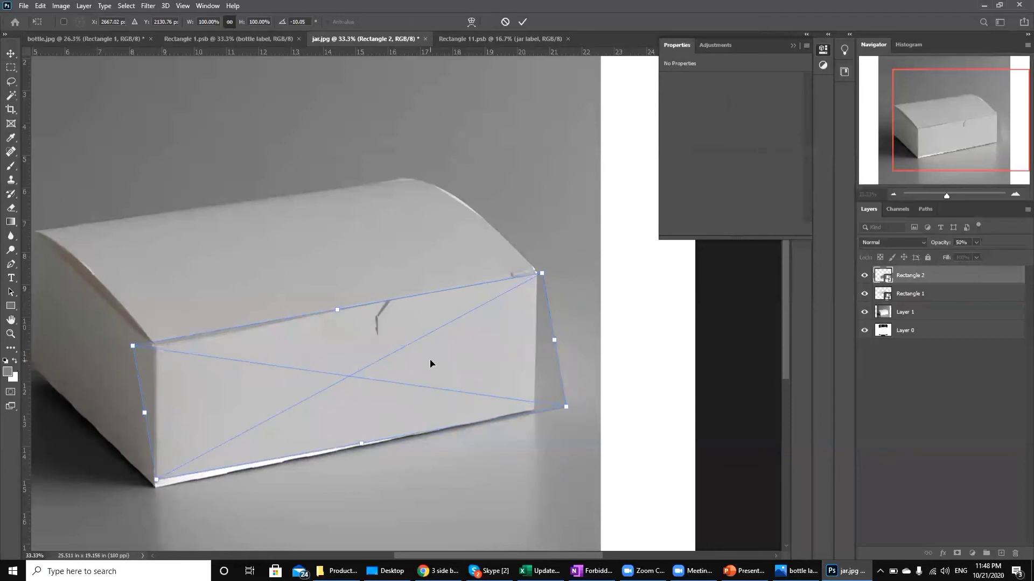
key("Down")
key("Down")
key("Down")
key("Down")
key("Down")
key("Down")
key("Down")
key("Down")
key("Down")
key("Down")
key("Down")
key("Down")
key("Down")
key("Down")
key("Down")
key("Down")
key("Down")
key("Down")
key("Down")
key("Down")
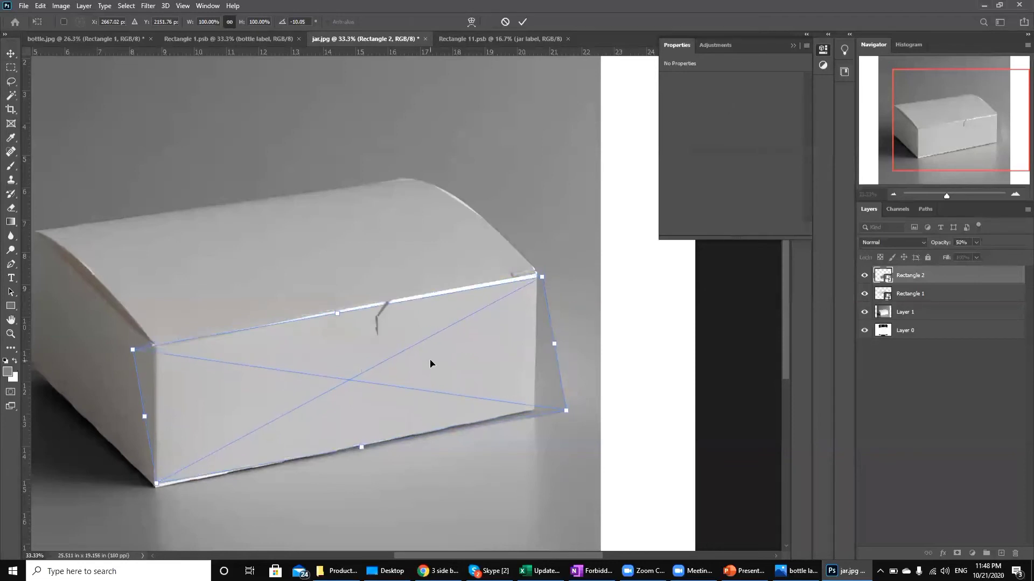
Warp the front-face rectangle by pulling its four corners onto the corners of the box's front face
right_click(429, 361)
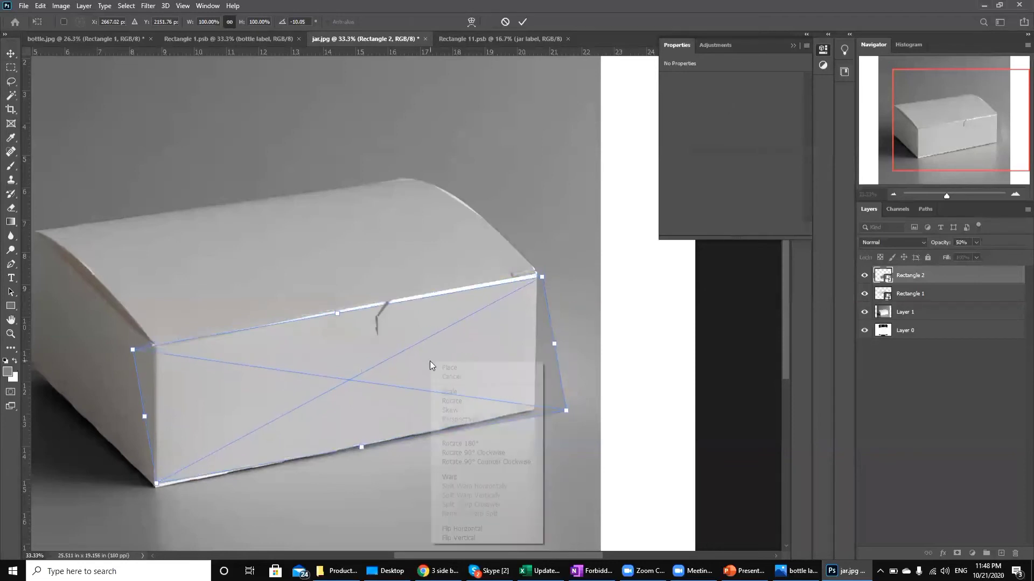
left_click(462, 478)
left_click_drag(155, 484, 155, 486)
left_click_drag(133, 350, 155, 346)
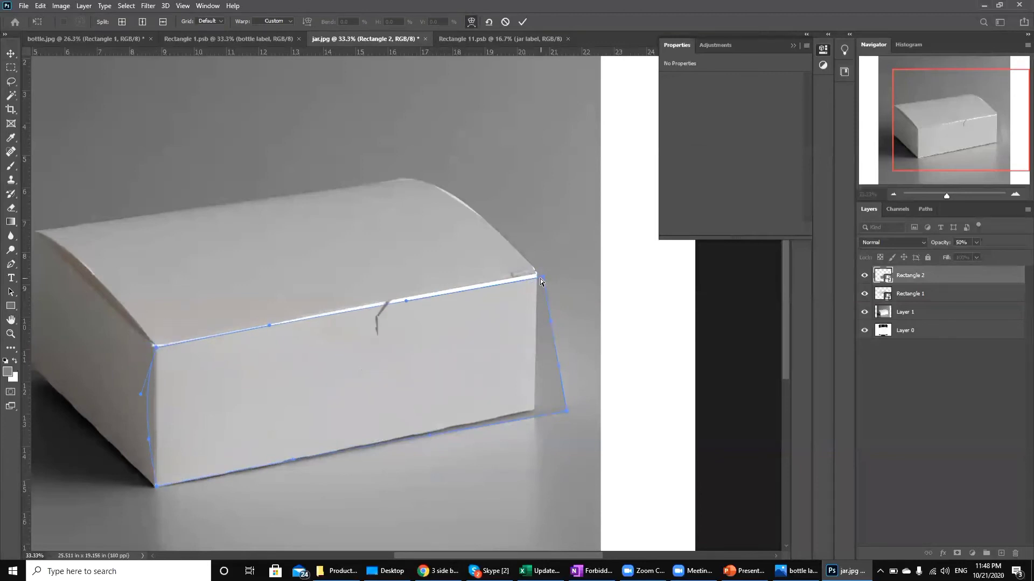
left_click_drag(541, 278, 534, 275)
left_click_drag(566, 413, 534, 412)
Straighten the warped rectangle's two curved side edges along the vertical edges of the box front and apply the warp
left_click_drag(557, 367, 538, 364)
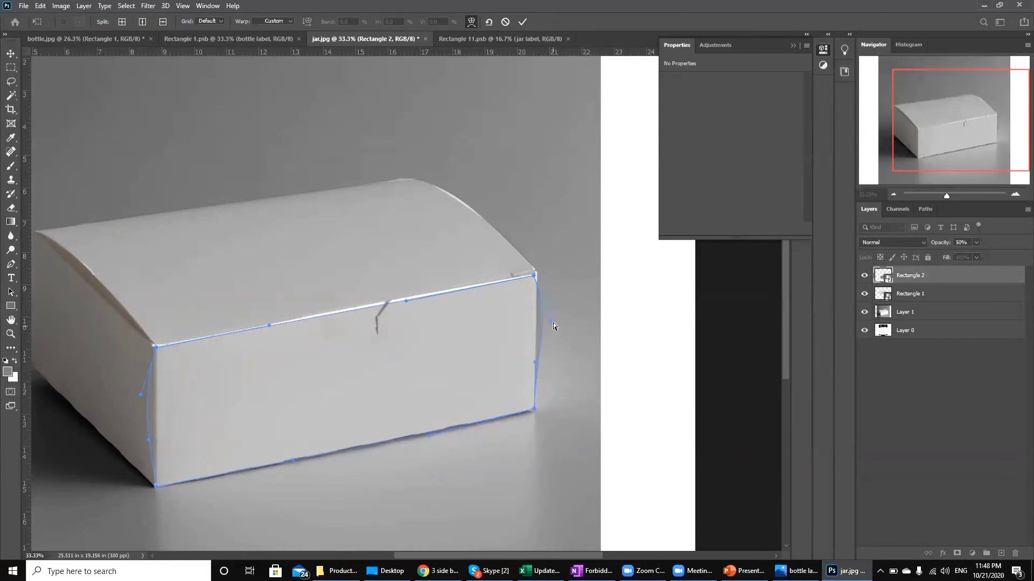
left_click_drag(551, 321, 535, 340)
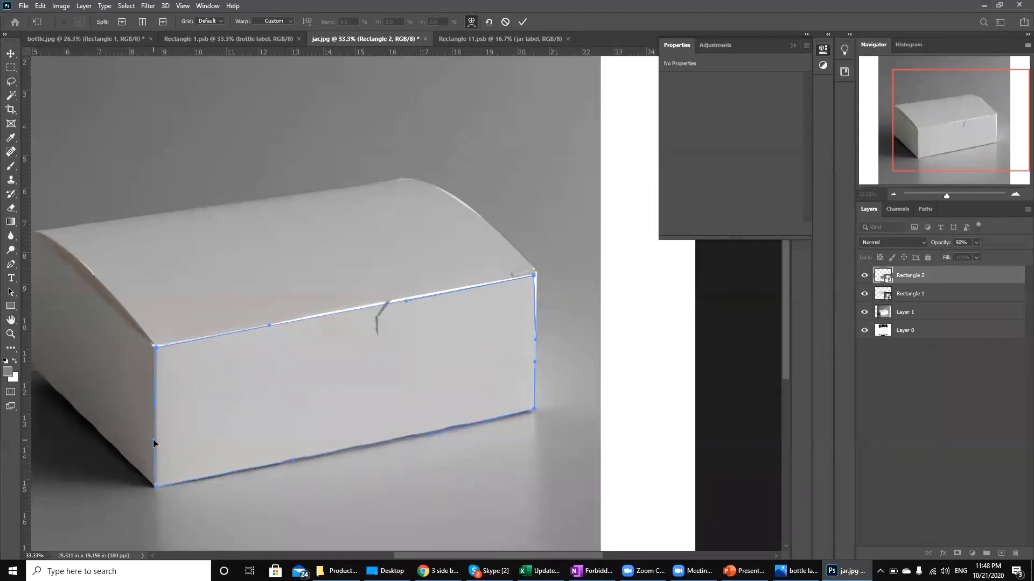
key("Return")
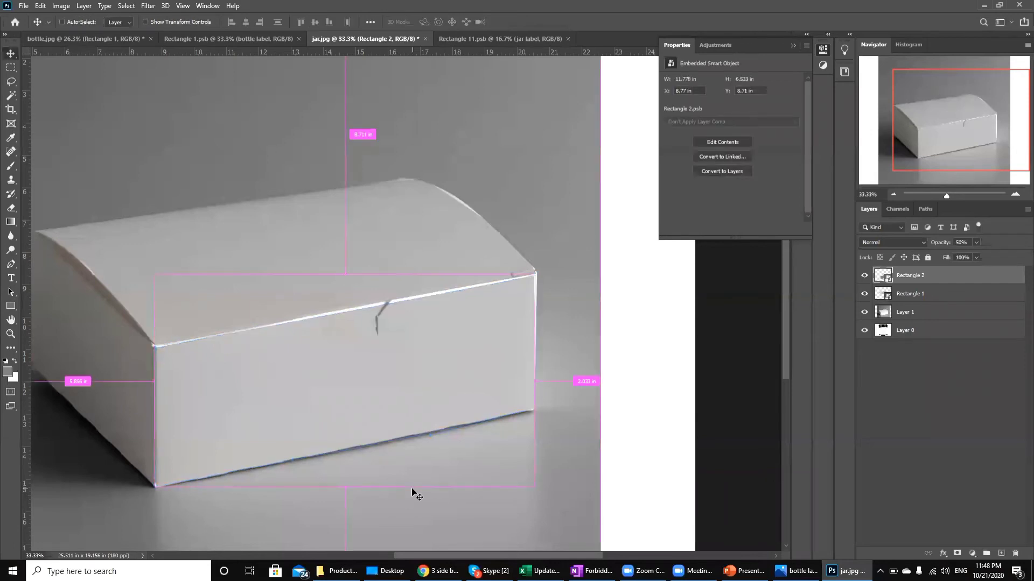
Set the front-face rectangle's layer opacity to 100%
key("ctrl+minus")
key("ctrl")
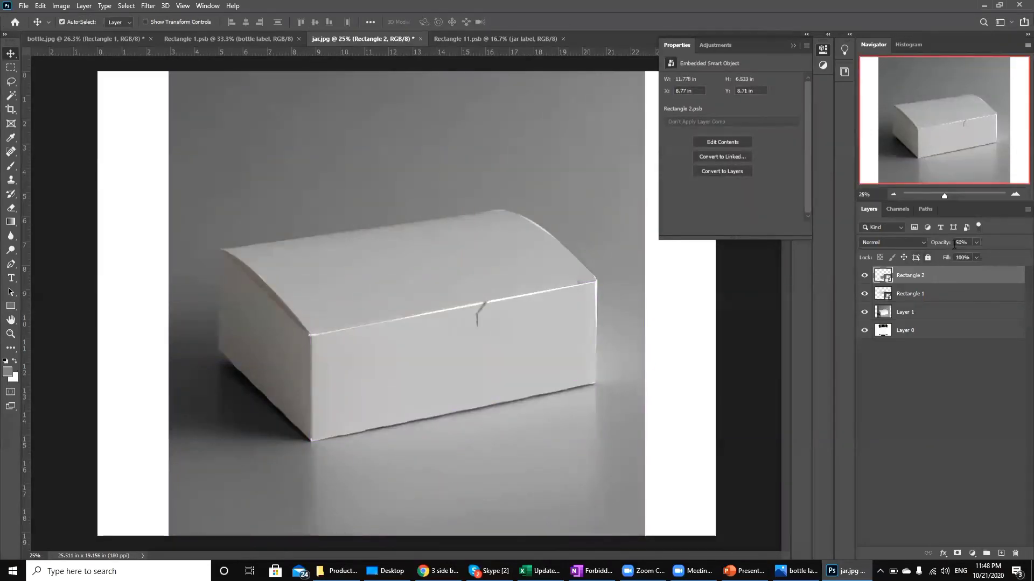
type("100")
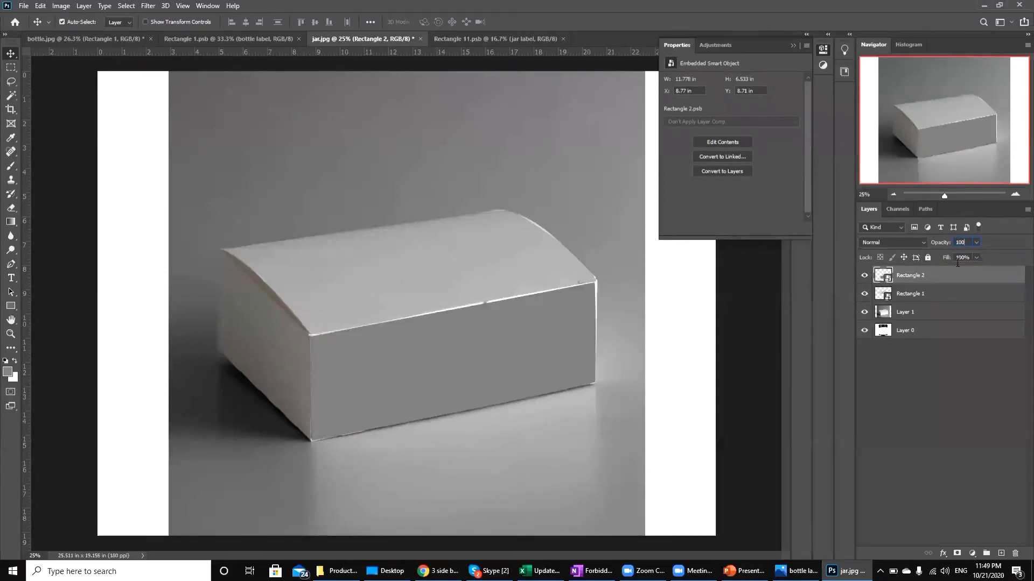
left_click(960, 257)
left_click(405, 262)
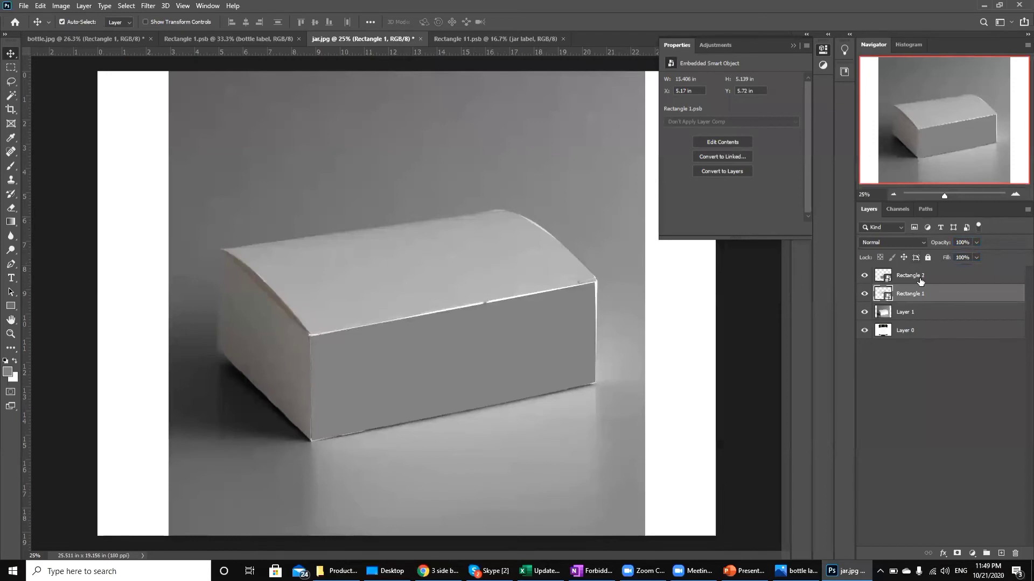
left_click(936, 271)
left_click(930, 297)
left_click(941, 279)
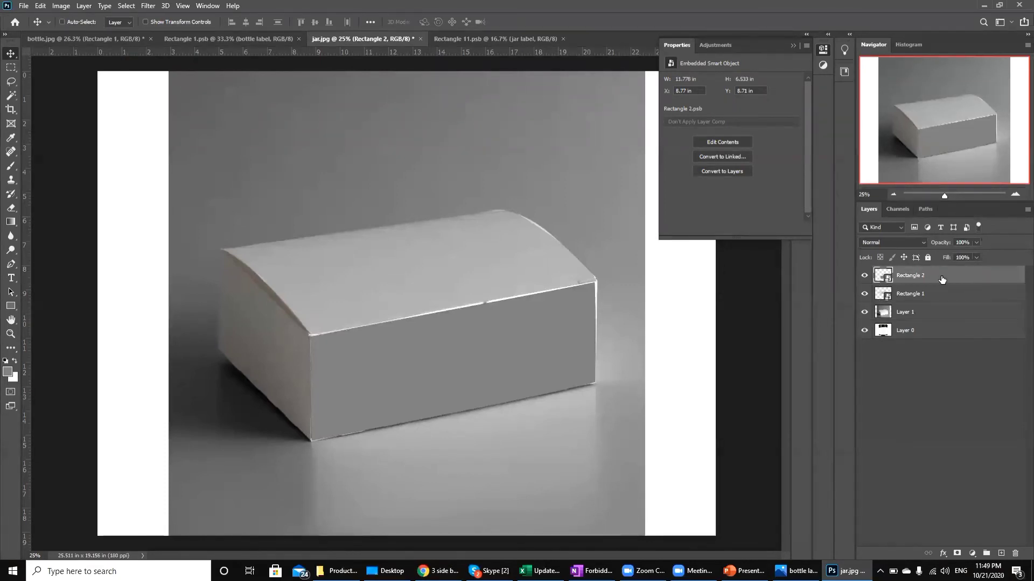
Open the contents of the lid rectangle's smart object and set its shape layer opacity to 100%
key("ctrl+minus")
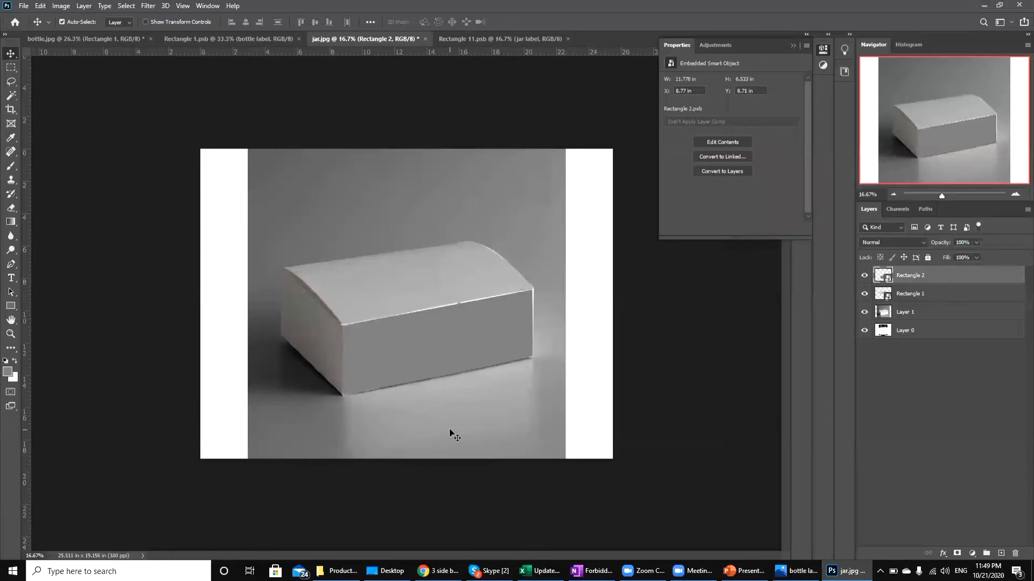
key("ctrl+plus")
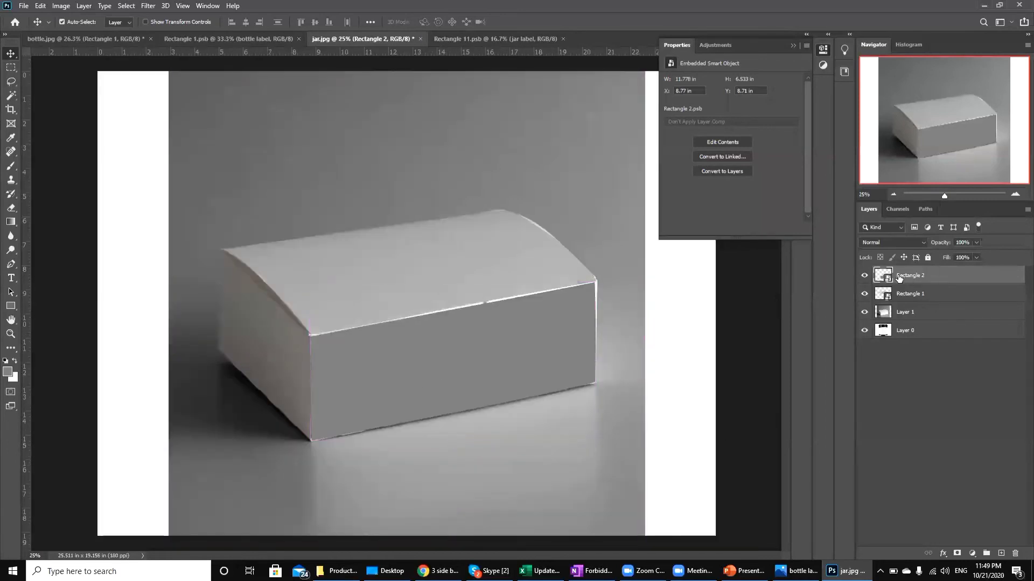
double_click(886, 296)
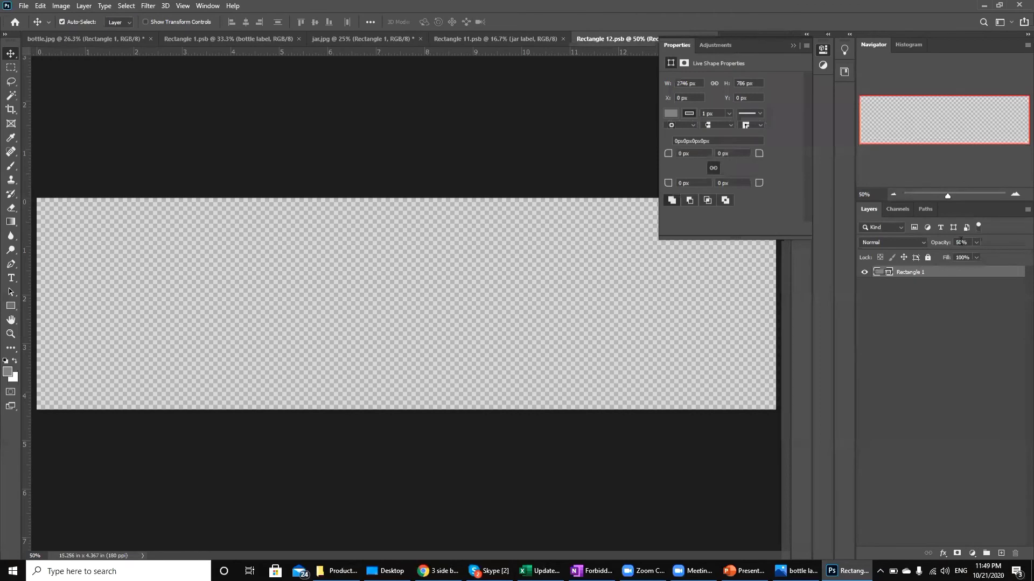
type("100")
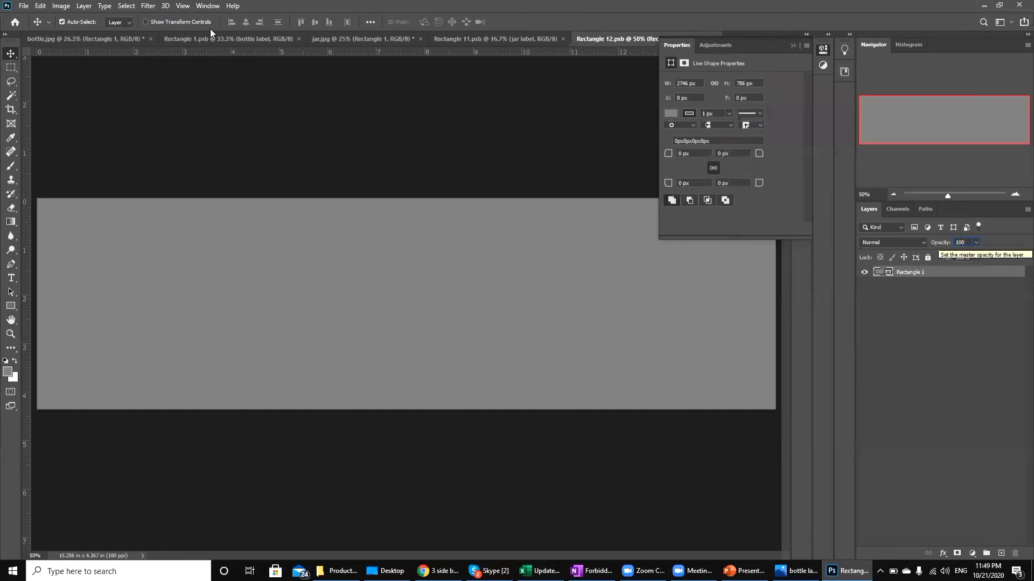
Place the 21-Oct-Event image from the Training folder on drive D as an embedded object in the lid artwork
left_click(24, 5)
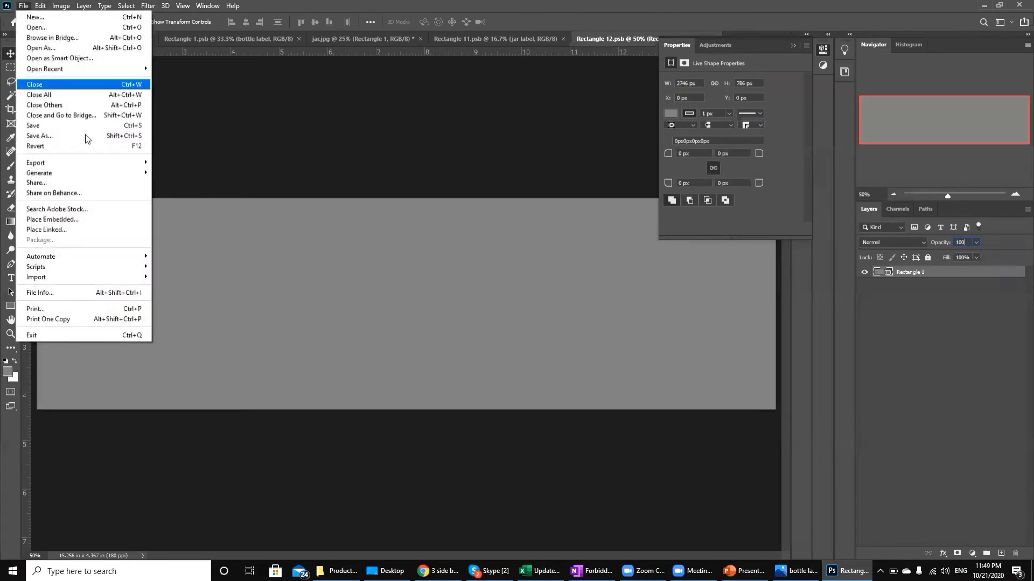
left_click(72, 221)
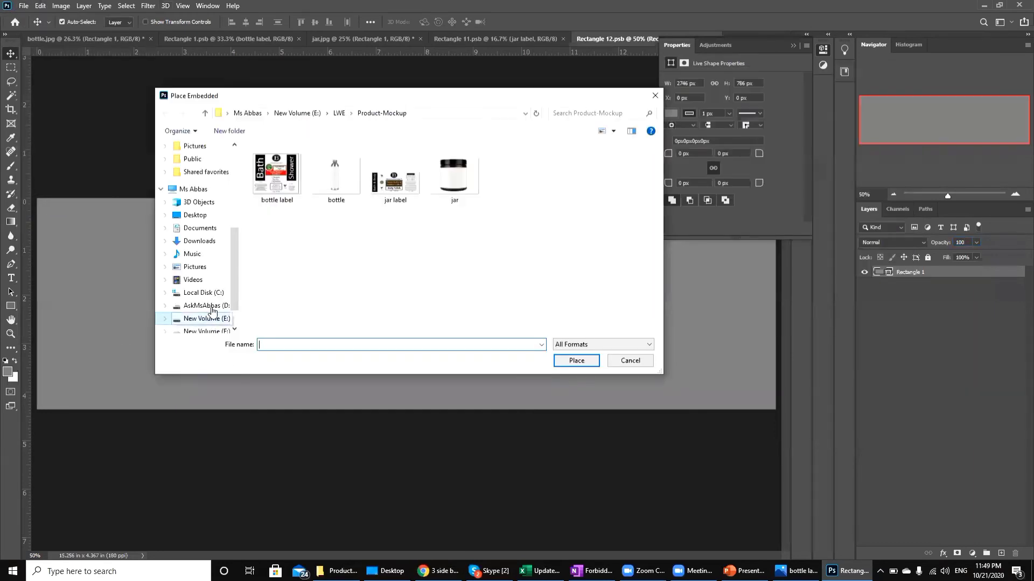
left_click(209, 306)
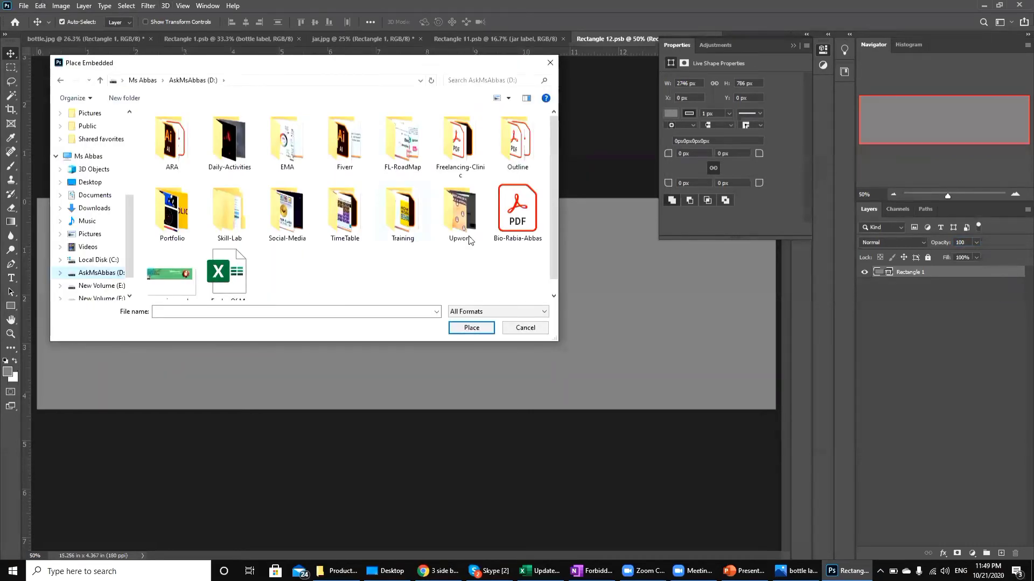
scroll(553, 274, "down", 1)
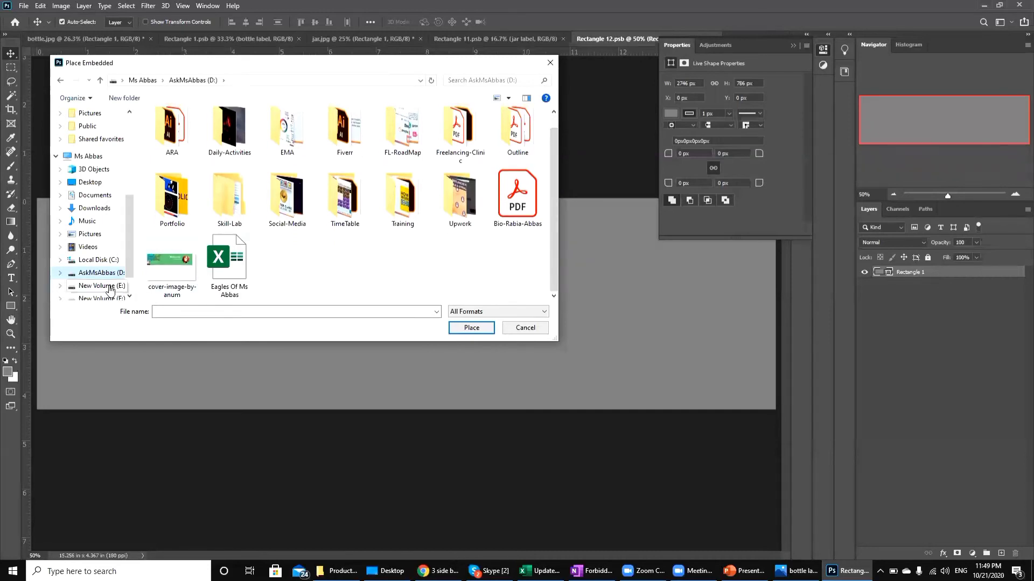
double_click(283, 140)
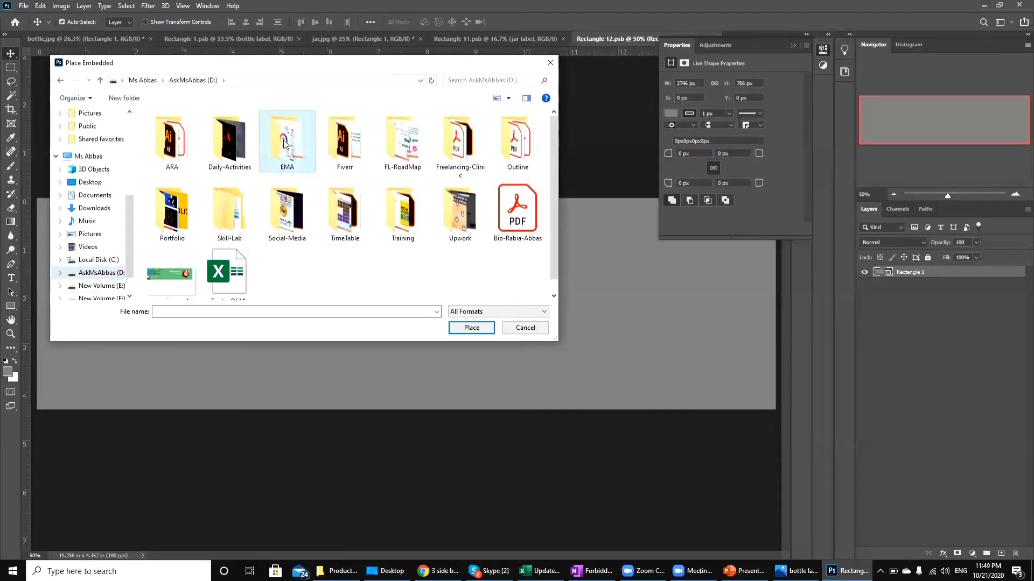
key("alt+Left")
double_click(408, 216)
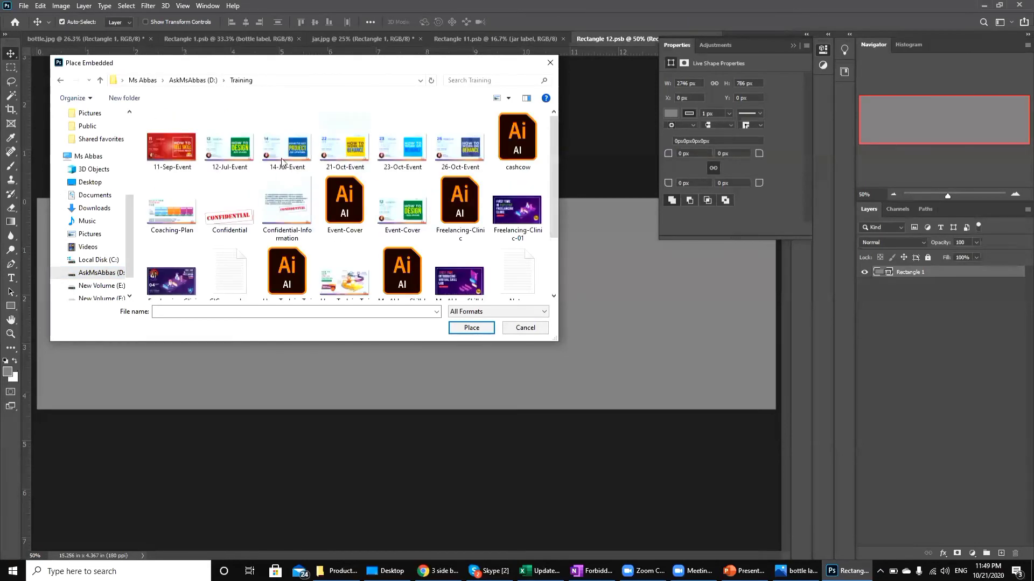
left_click(348, 153)
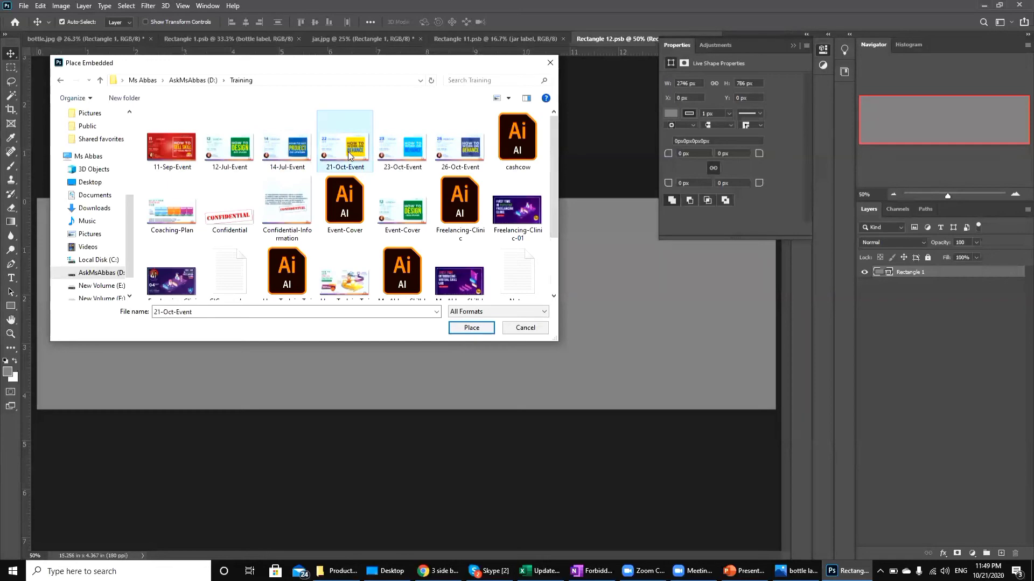
double_click(347, 152)
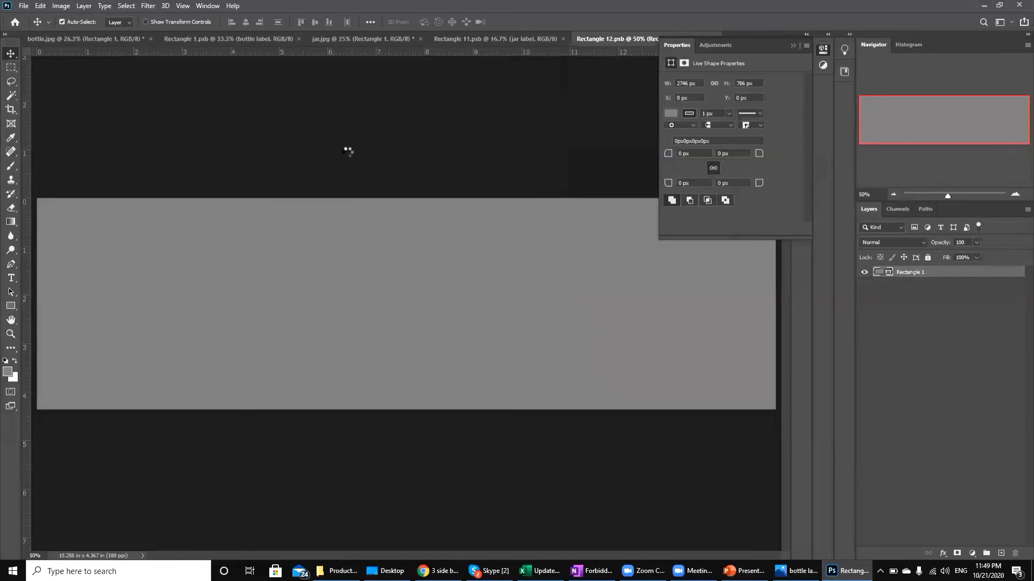
Enlarge the 21-Oct-Event image to about 15.69 × 8.81 in, fill the lid canvas with its lower part, and save
key("ctrl+minus")
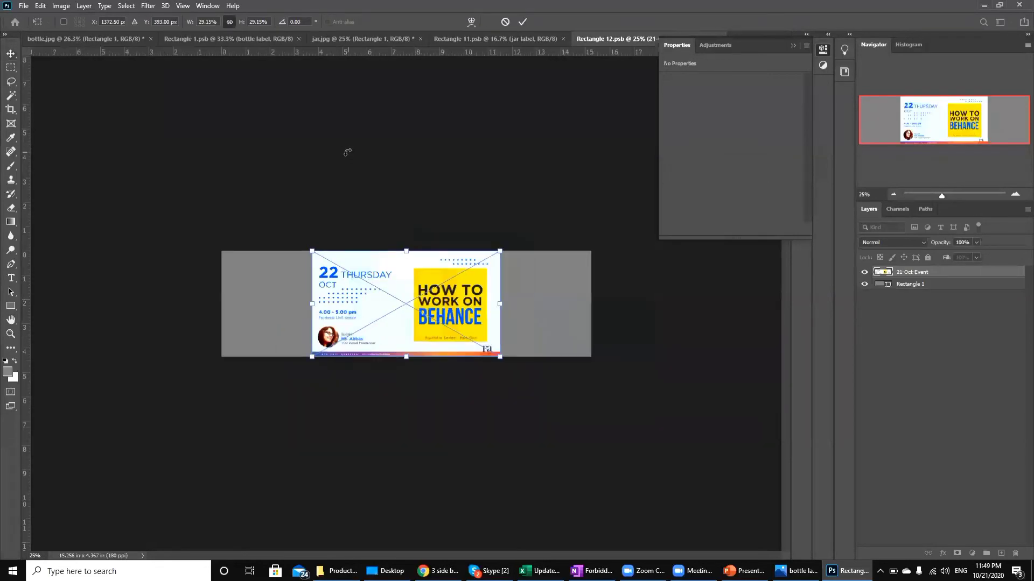
left_click_drag(498, 358, 592, 408)
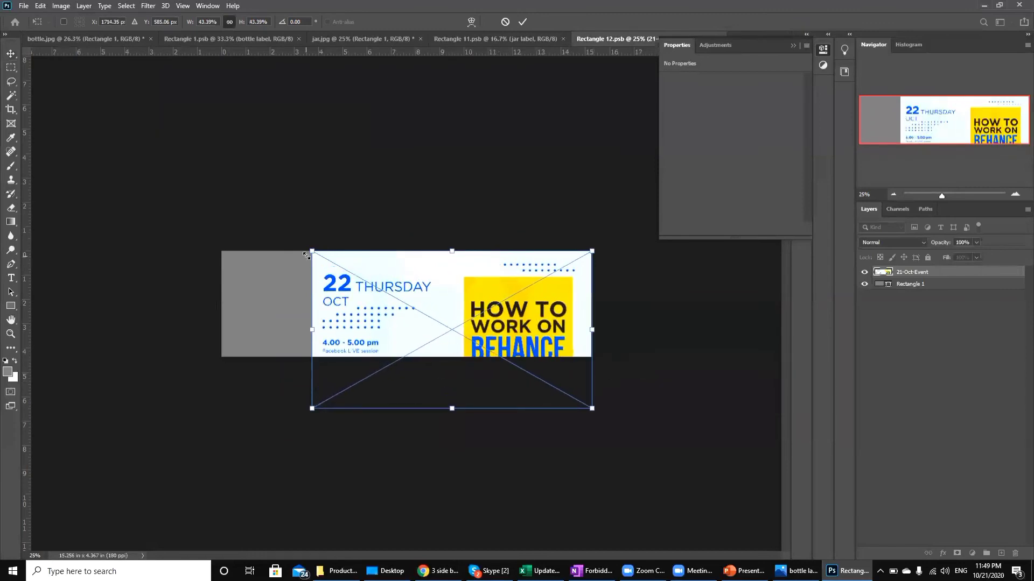
left_click_drag(308, 248, 212, 194)
left_click_drag(428, 306, 434, 256)
key("Return")
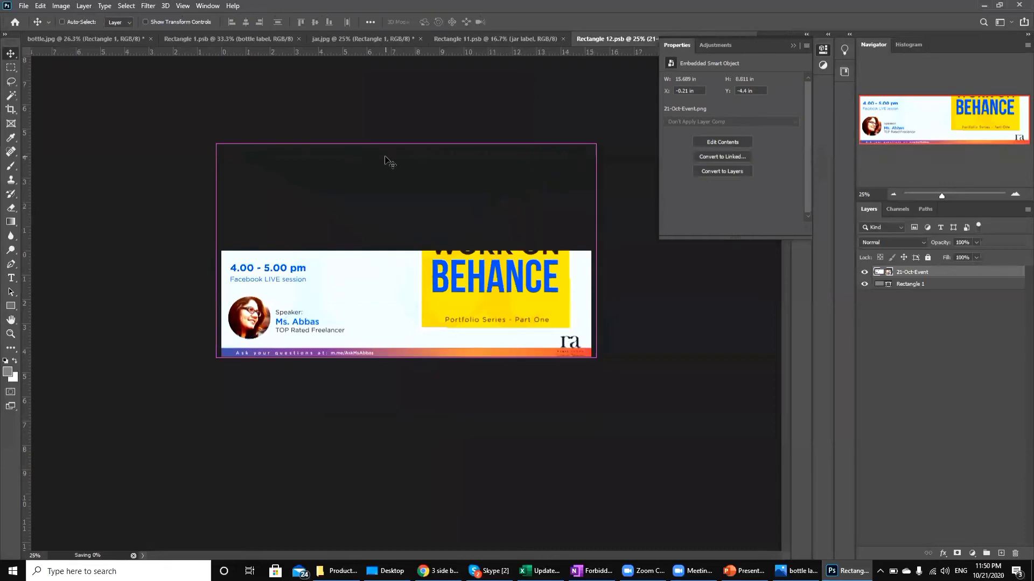
Return to jar.jpg and open the contents of the front-face rectangle's smart object
left_click(448, 36)
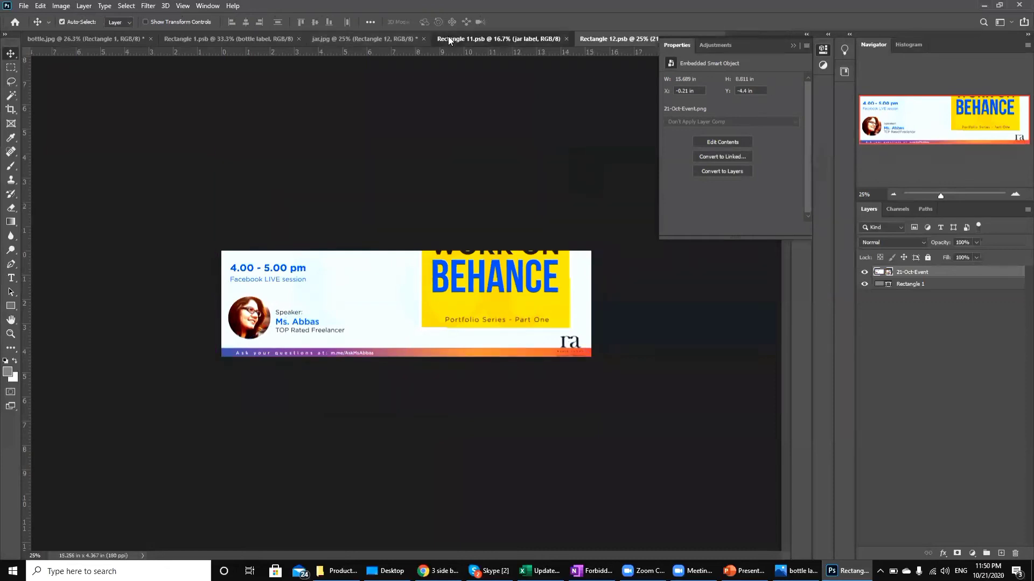
left_click(372, 38)
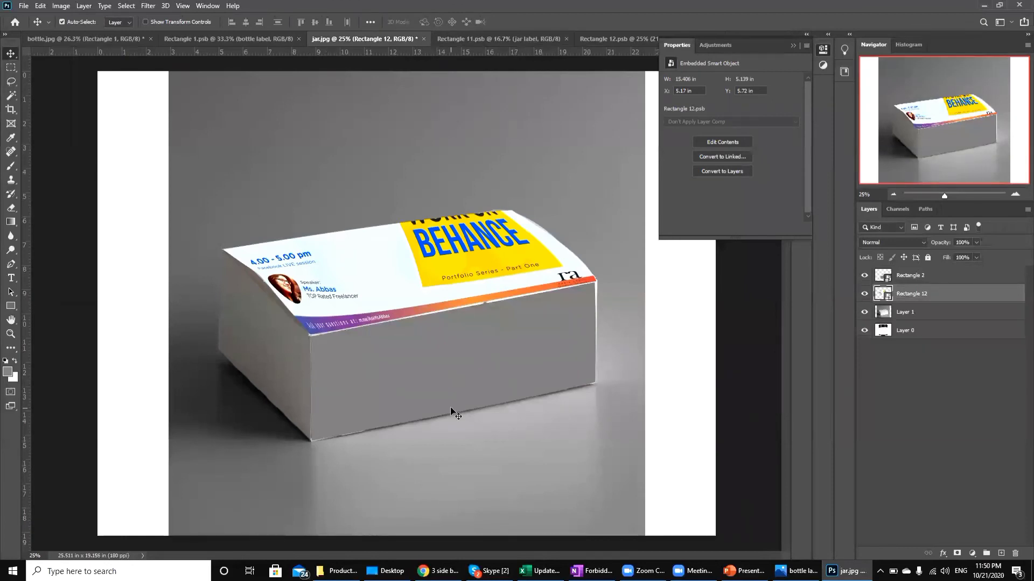
left_click(892, 278)
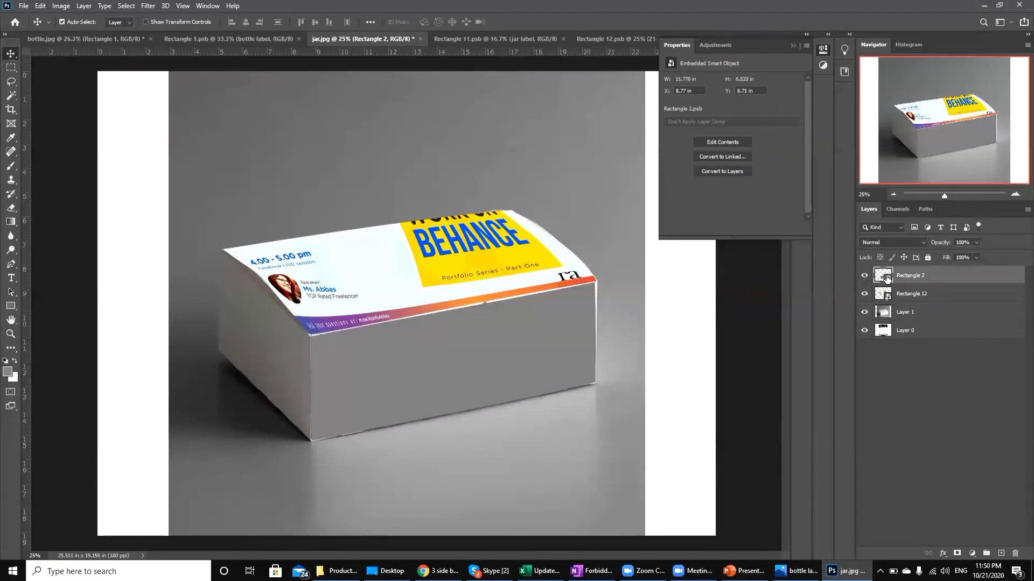
double_click(888, 278)
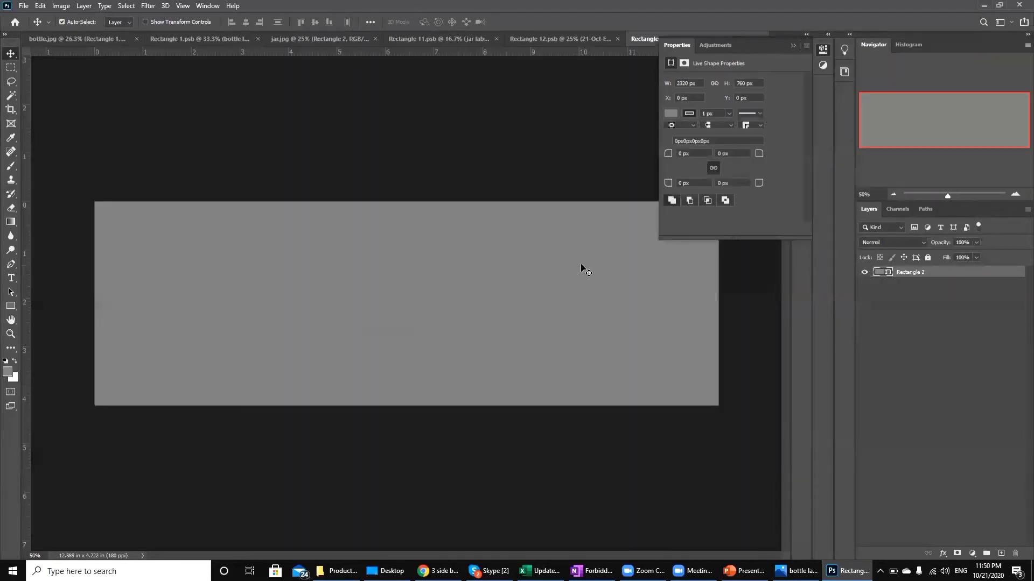
Place the 23-Oct-Event image from the Training folder as an embedded object in the front-face artwork
left_click(24, 6)
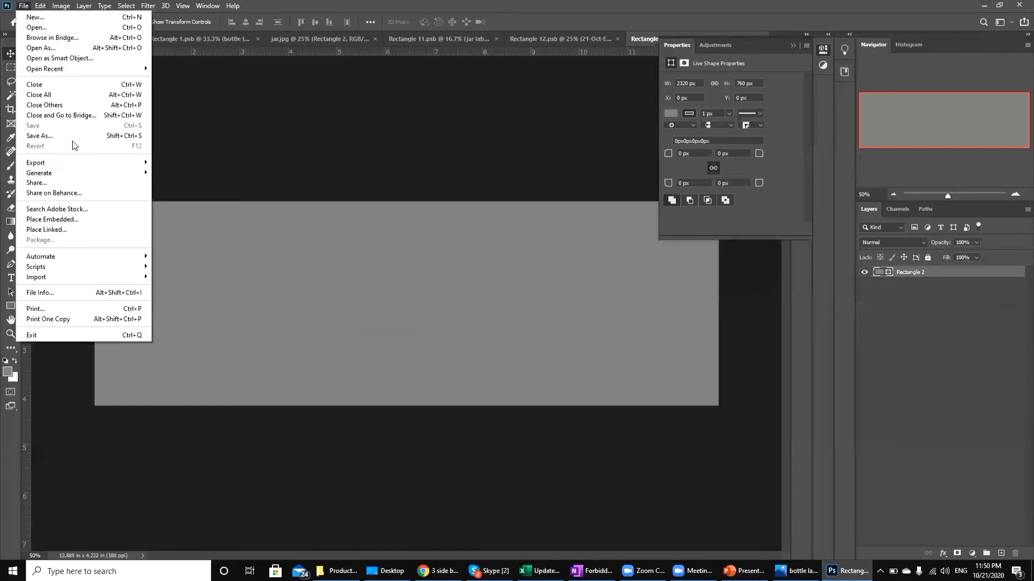
left_click(73, 222)
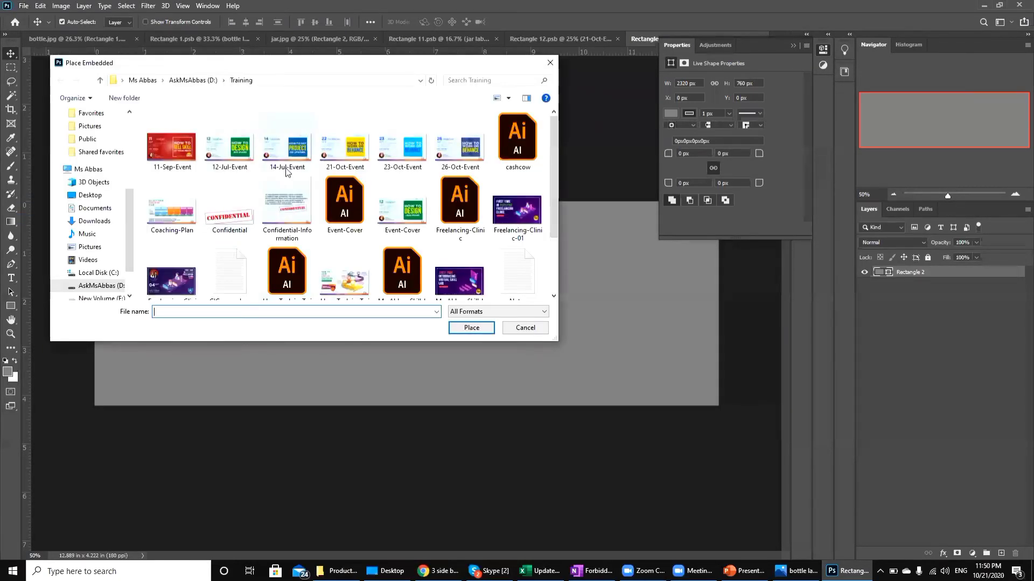
left_click(398, 161)
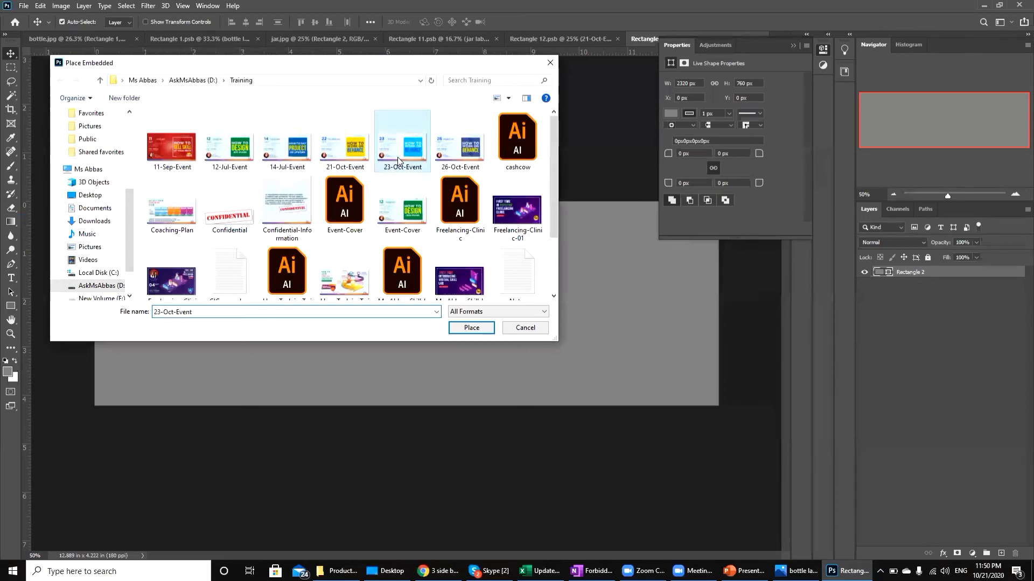
double_click(397, 157)
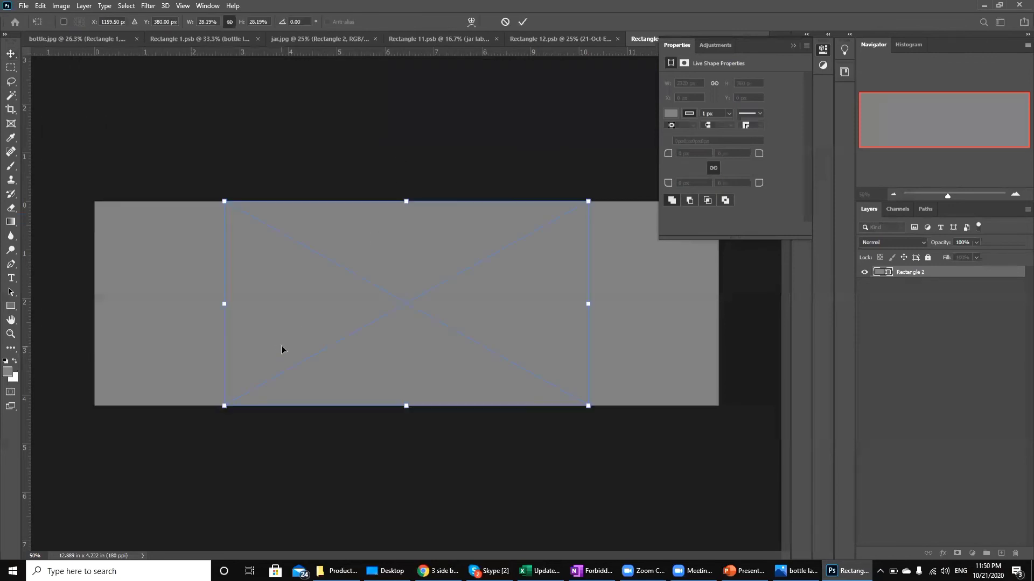
Enlarge the 23-Oct-Event image to about 12.82 × 7.2 in, its lower part filling the front-face canvas, and return to jar.jpg with it saved
key("ctrl+minus")
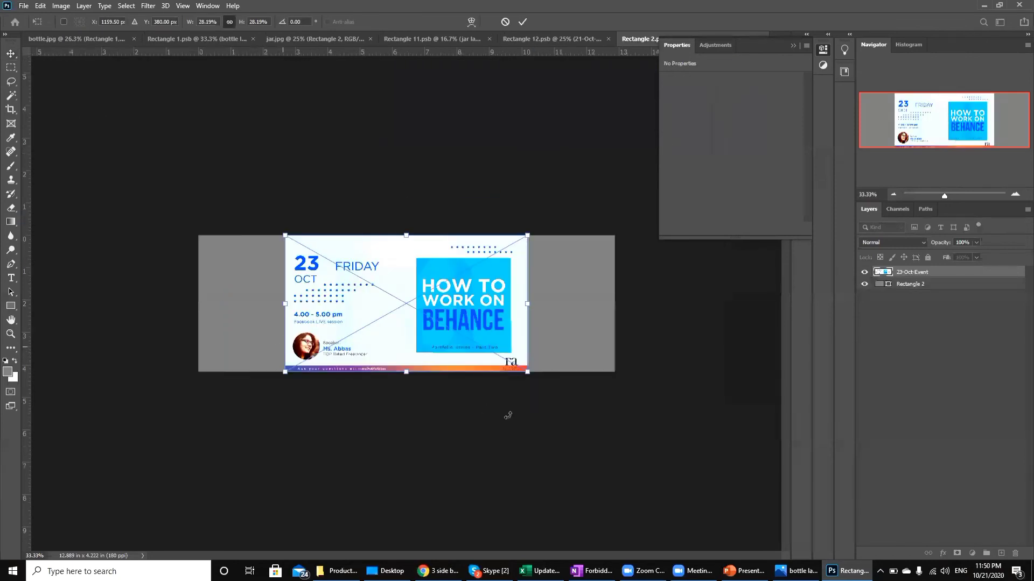
left_click_drag(593, 410, 626, 427)
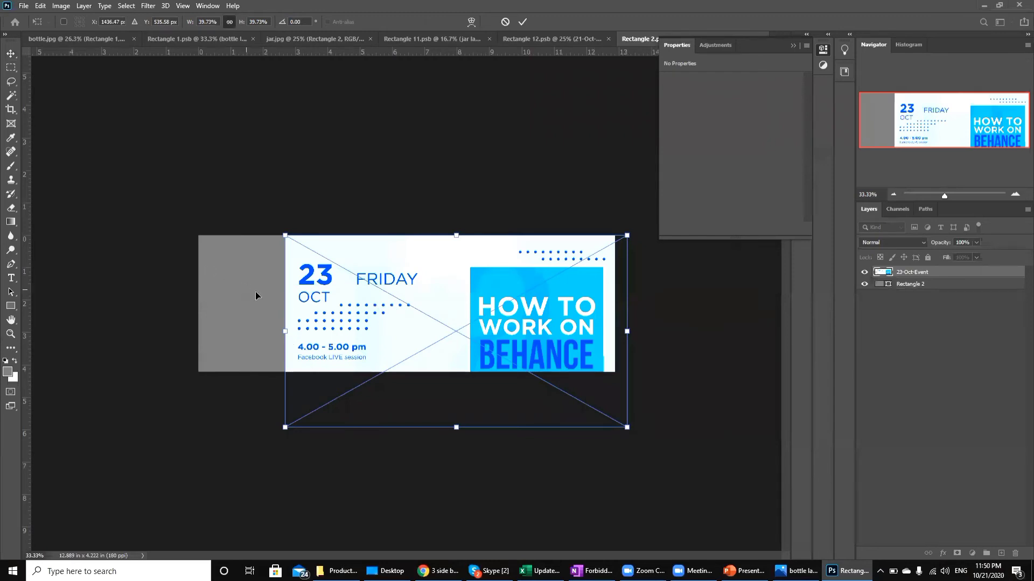
key("Return")
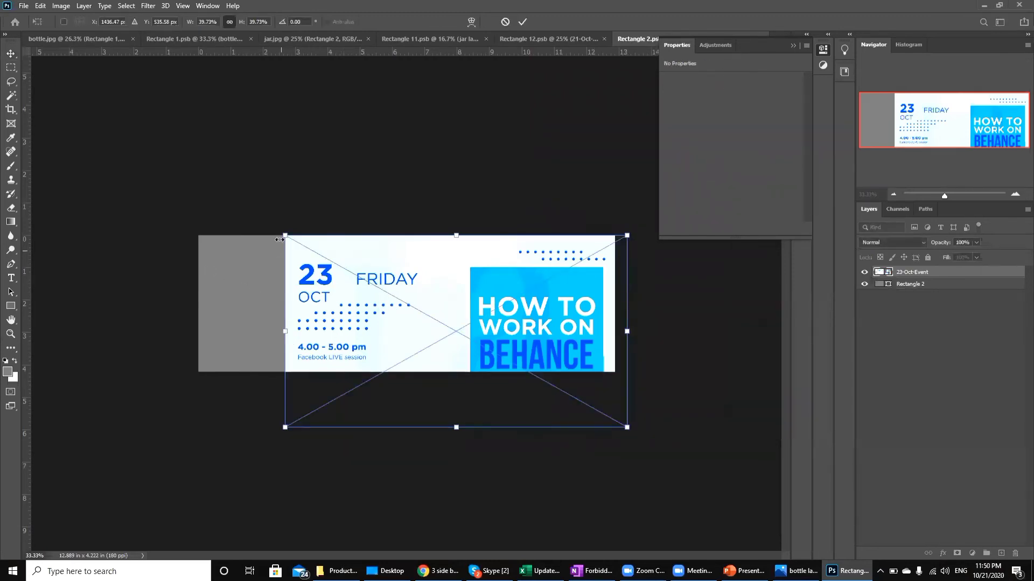
left_click_drag(285, 236, 210, 195)
left_click_drag(288, 291, 285, 240)
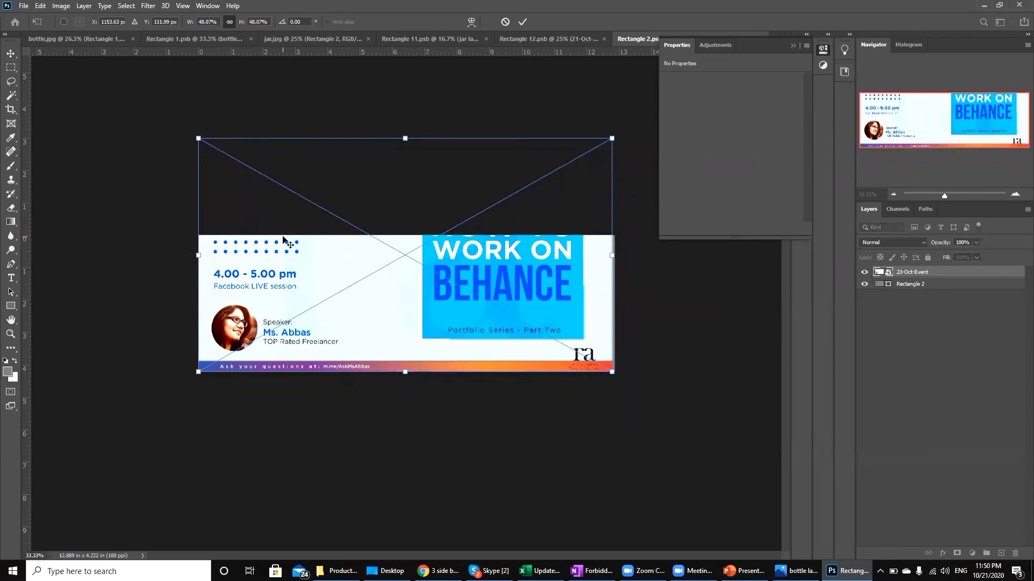
key("Return")
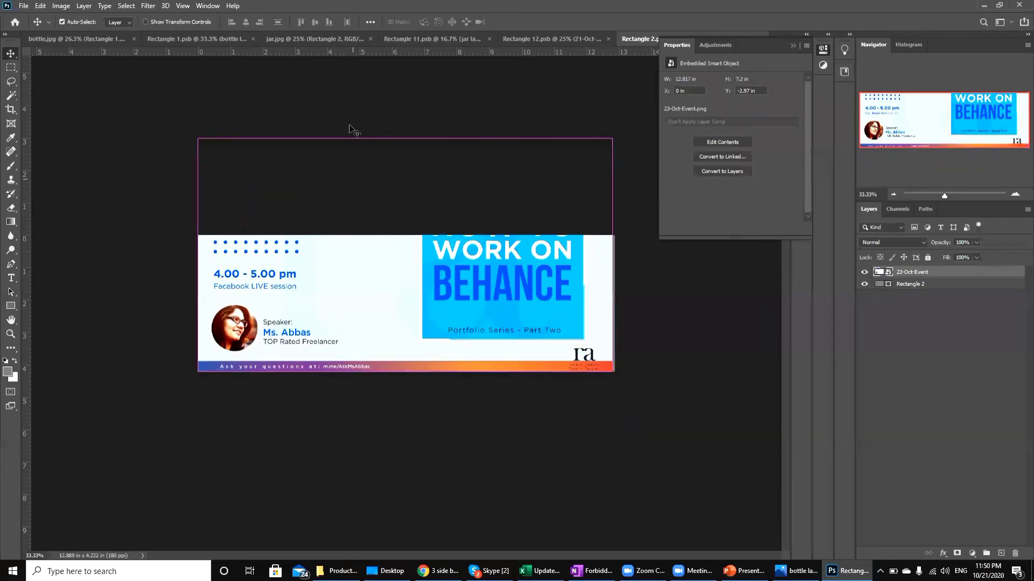
left_click(336, 38)
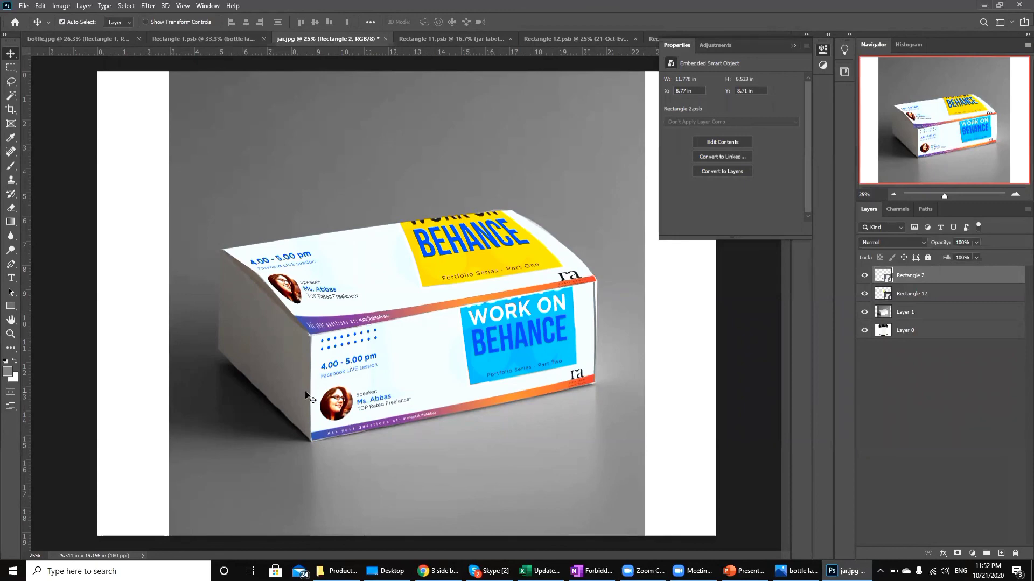
Switch to Chrome and open payoneer.com in the tab showing the 3 side box image search
key("alt+Tab")
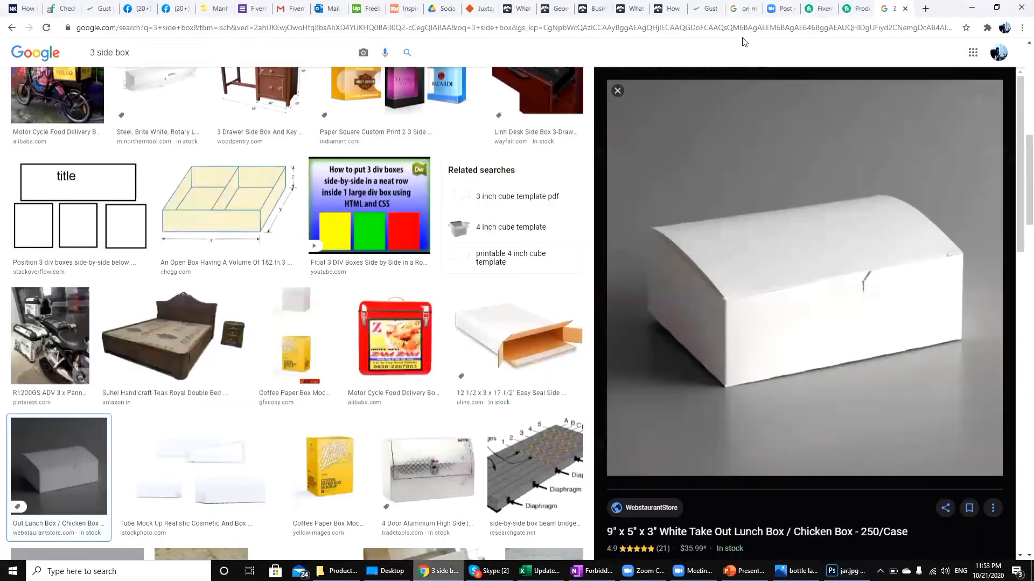
left_click(747, 27)
type("payoneer.com")
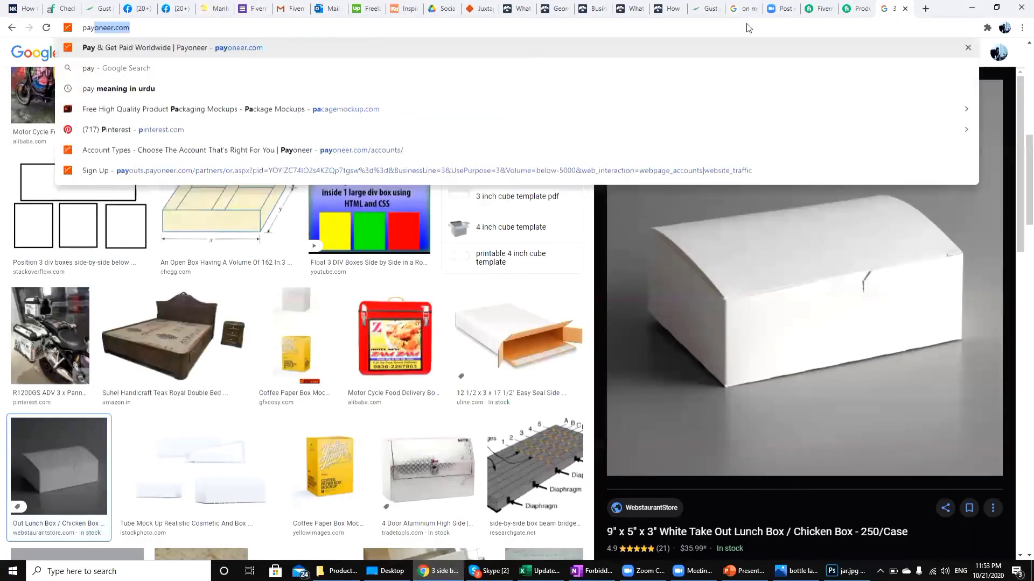
key("Return")
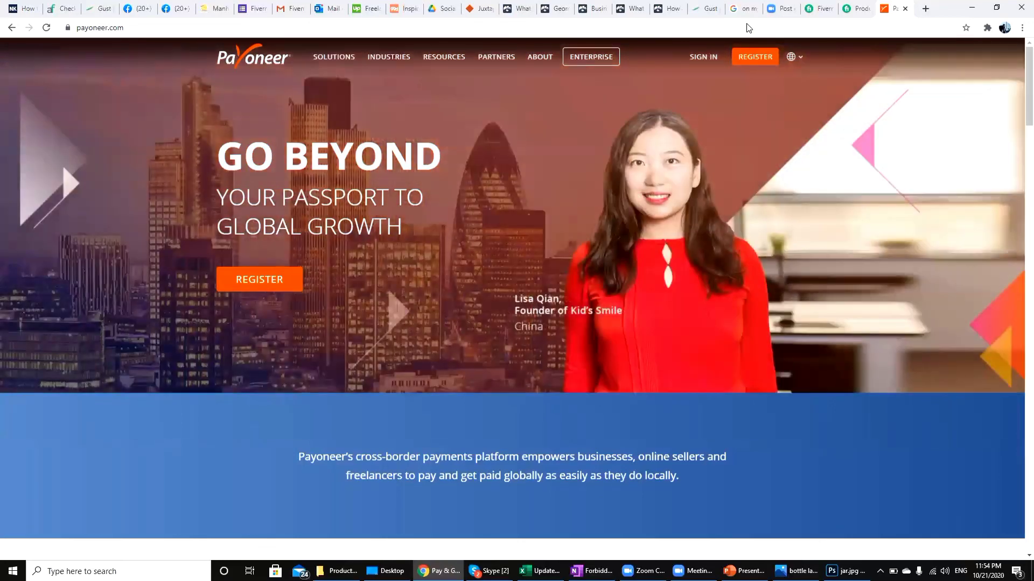
Open the event speaker's Facebook page in the browser tab holding the Zoom post-attendee page
left_click(784, 5)
left_click(676, 27)
type("facebook.com/askmsabbas")
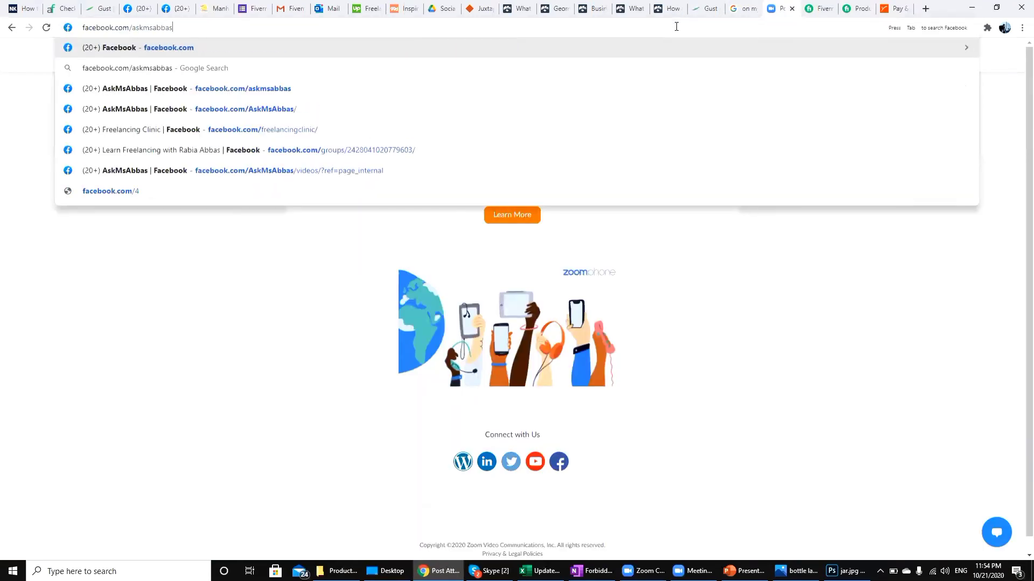
key("Return")
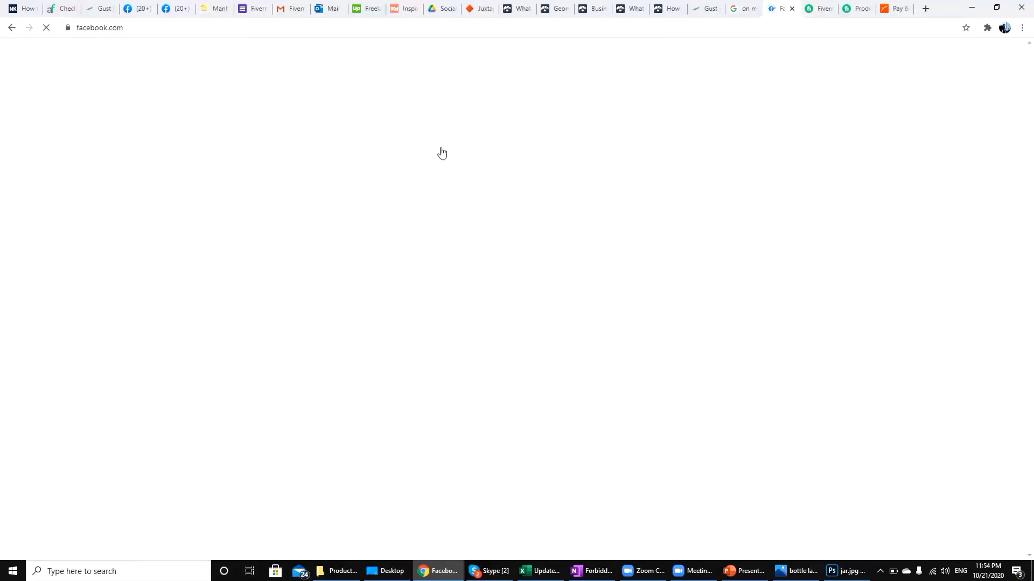
left_click(298, 21)
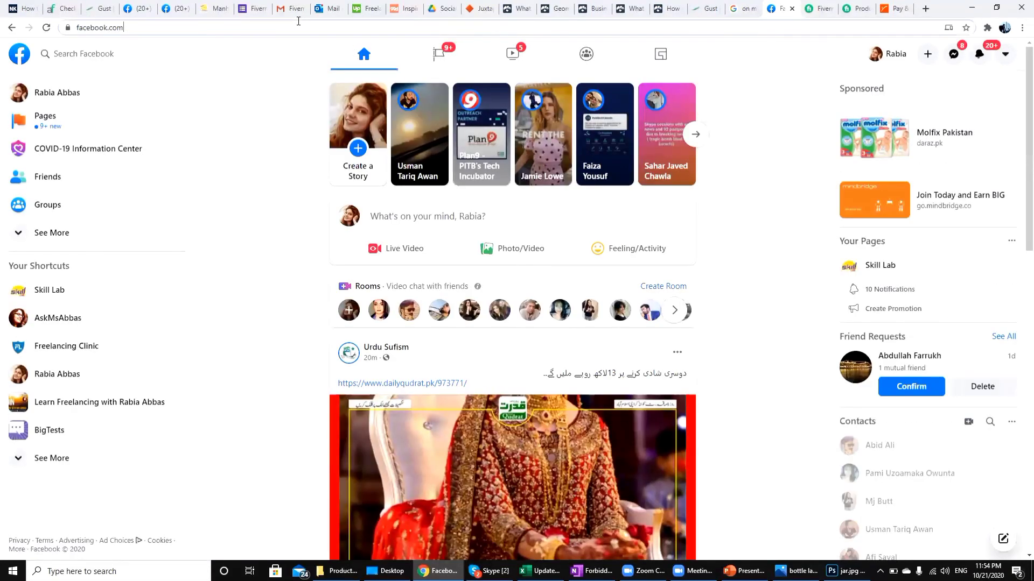
type("www.facebook.com/AskMsAbbas")
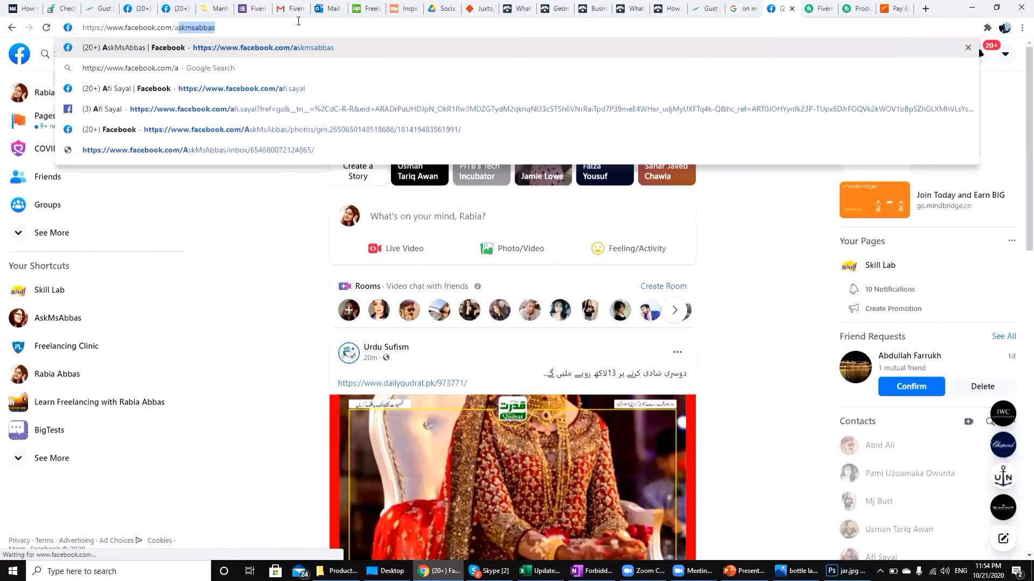
key("Return")
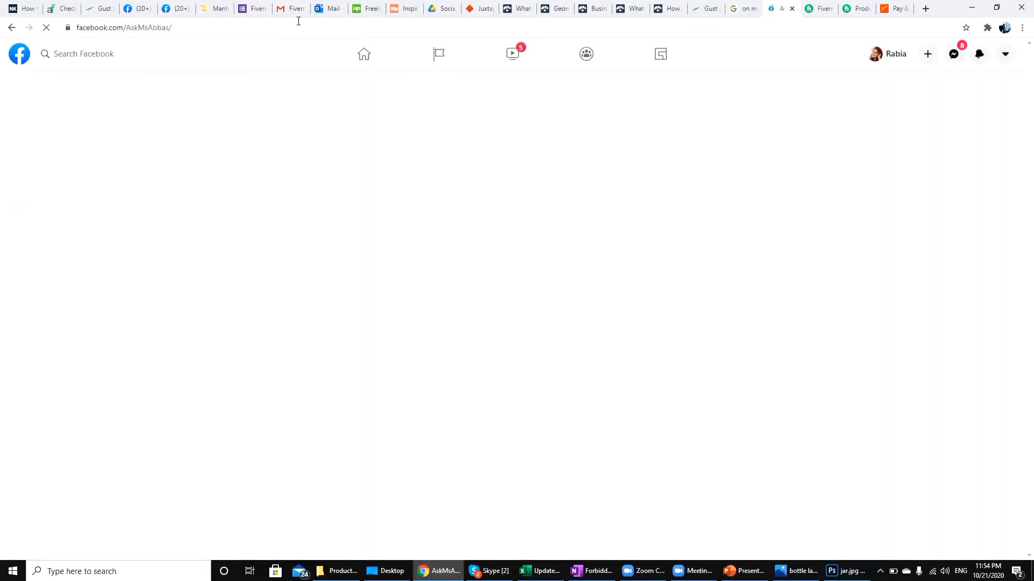